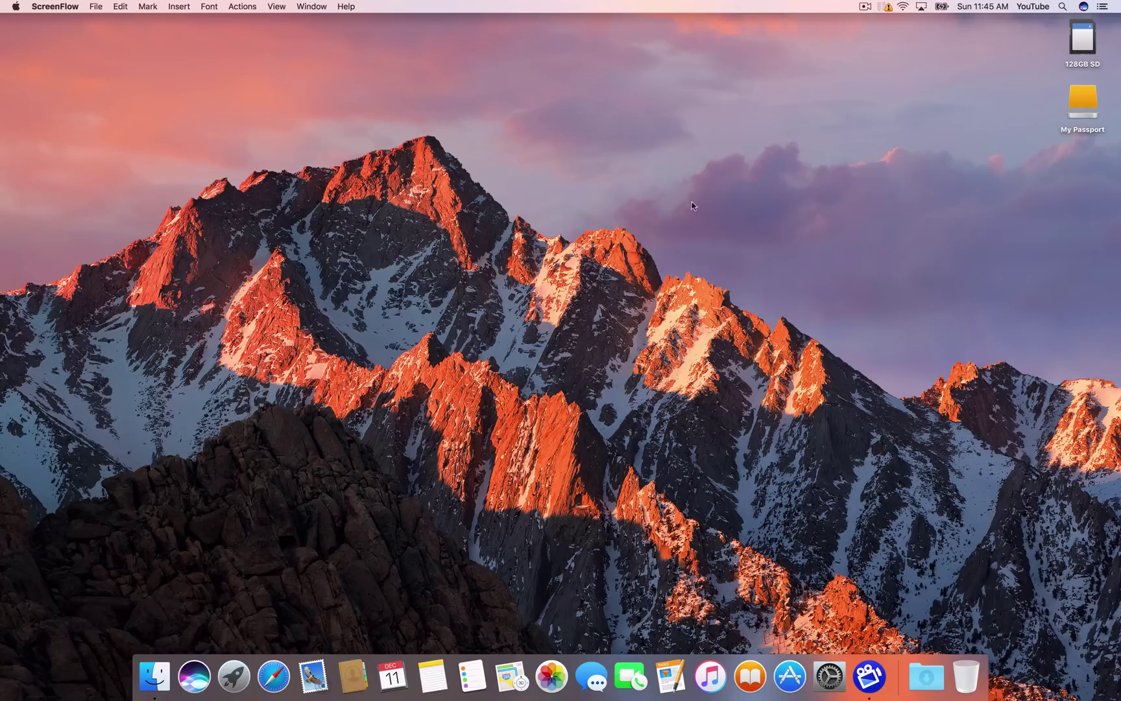
Open the Trackpad preferences, enable Tap to click, and raise the tracking speed to the seventh mark
left_click(508, 196)
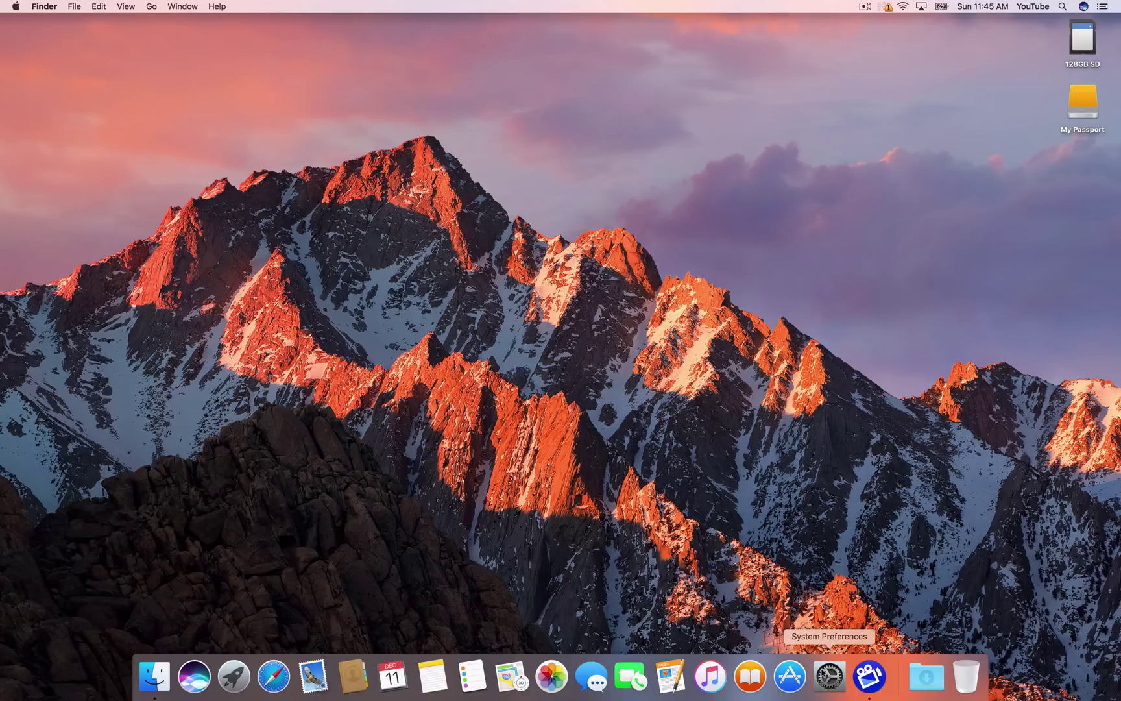
left_click(825, 674)
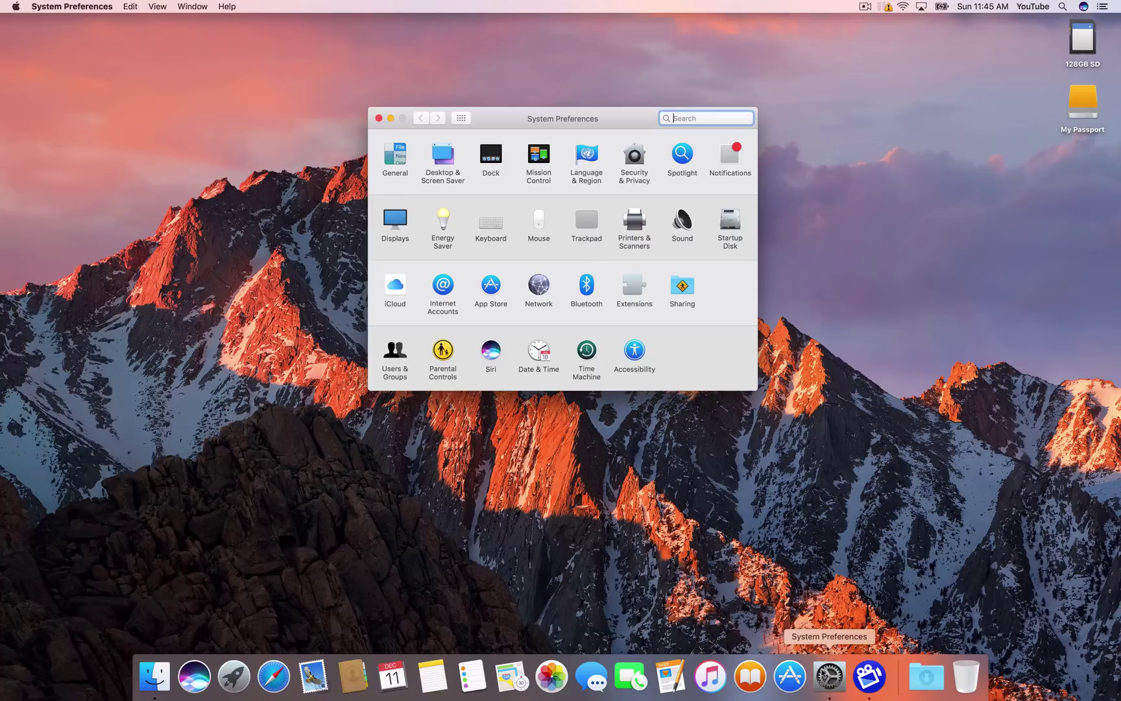
left_click(585, 226)
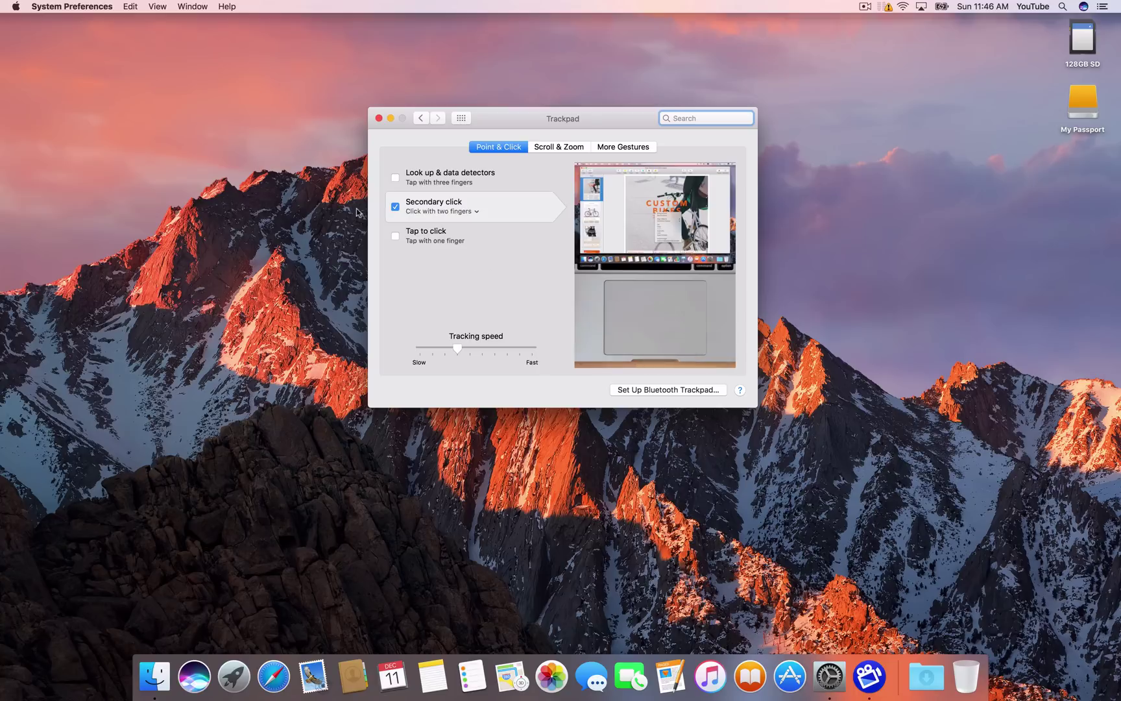
left_click(395, 236)
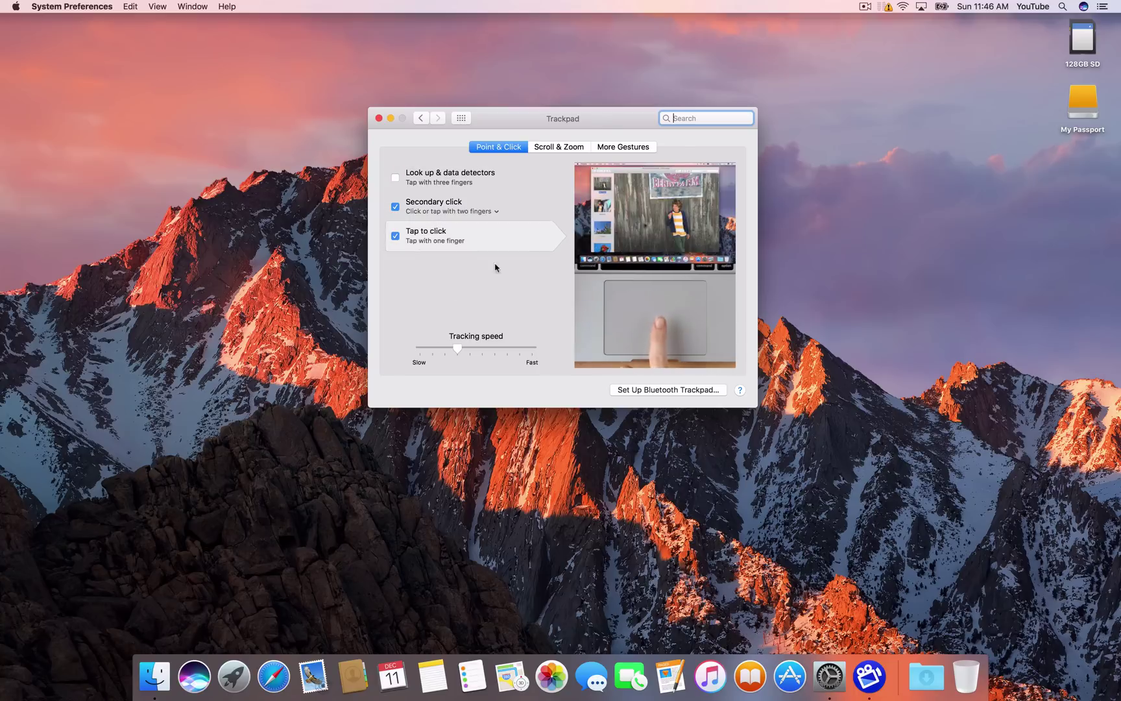
left_click(492, 349)
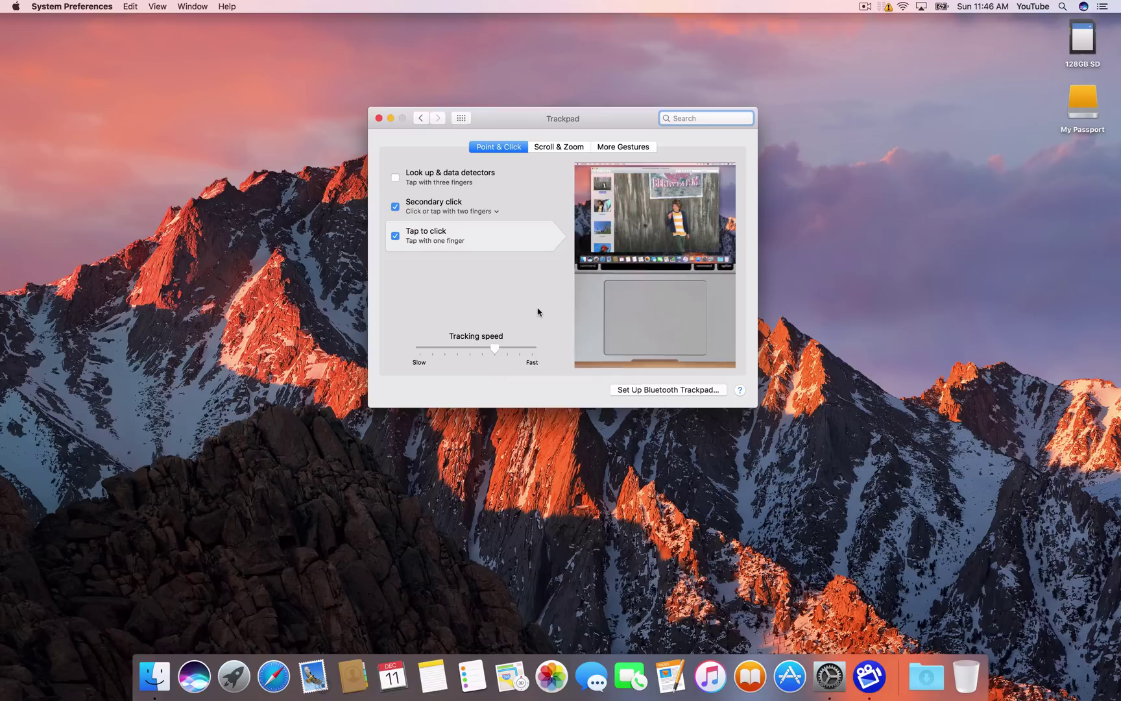
Among the trackpad's additional gestures, reveal the desktop briefly and turn off the Launchpad pinch gesture
left_click(624, 148)
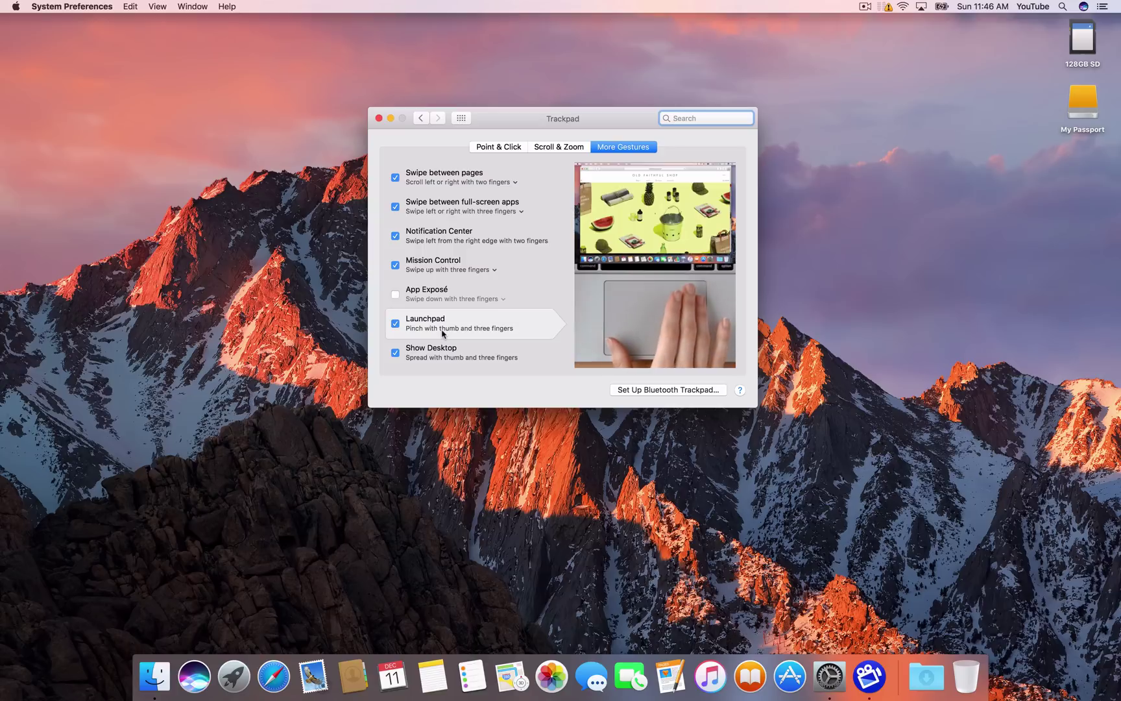
key("F11")
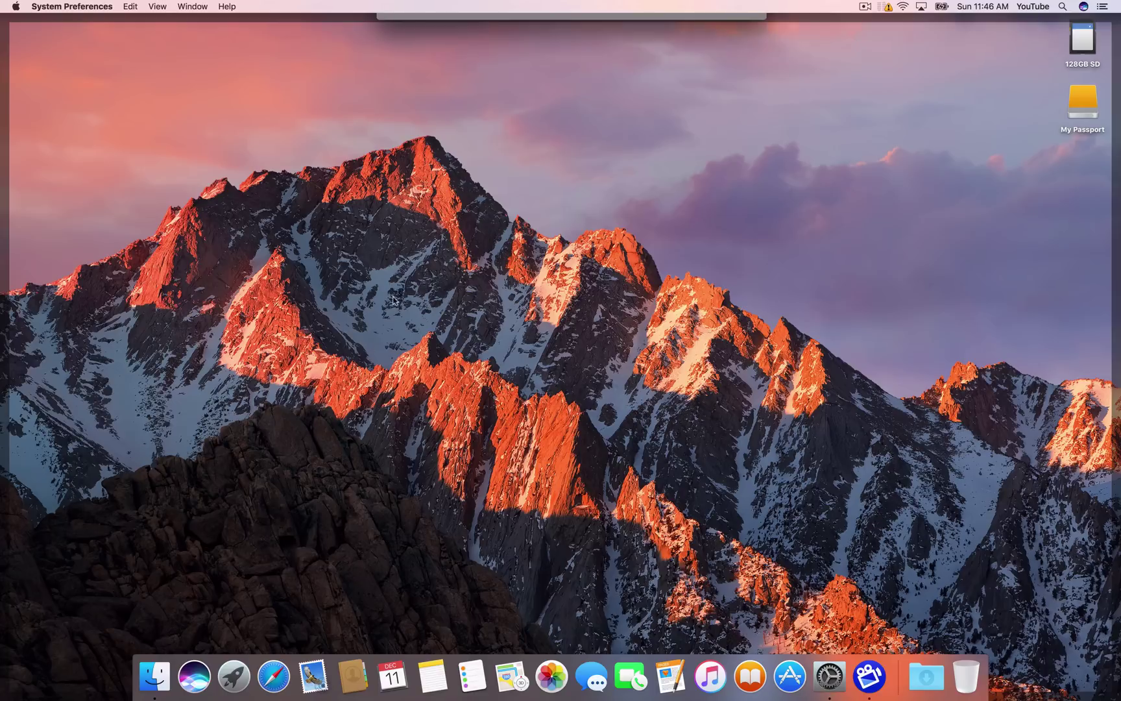
left_click(456, 339)
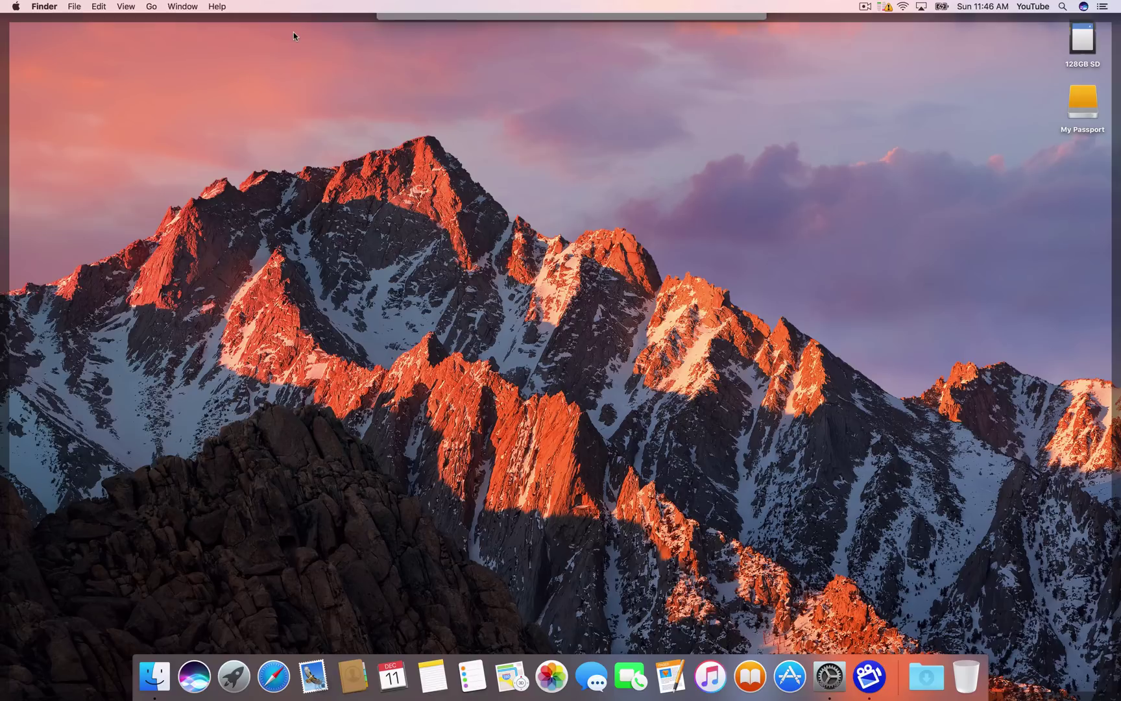
key("F11")
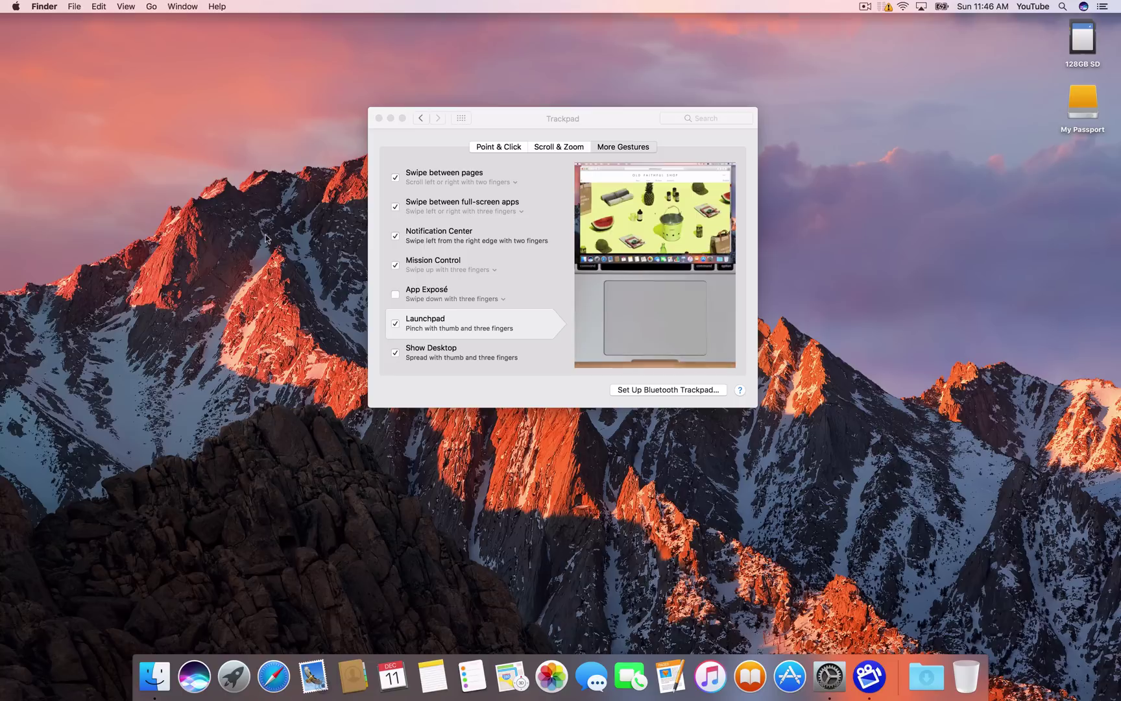
left_click(395, 323)
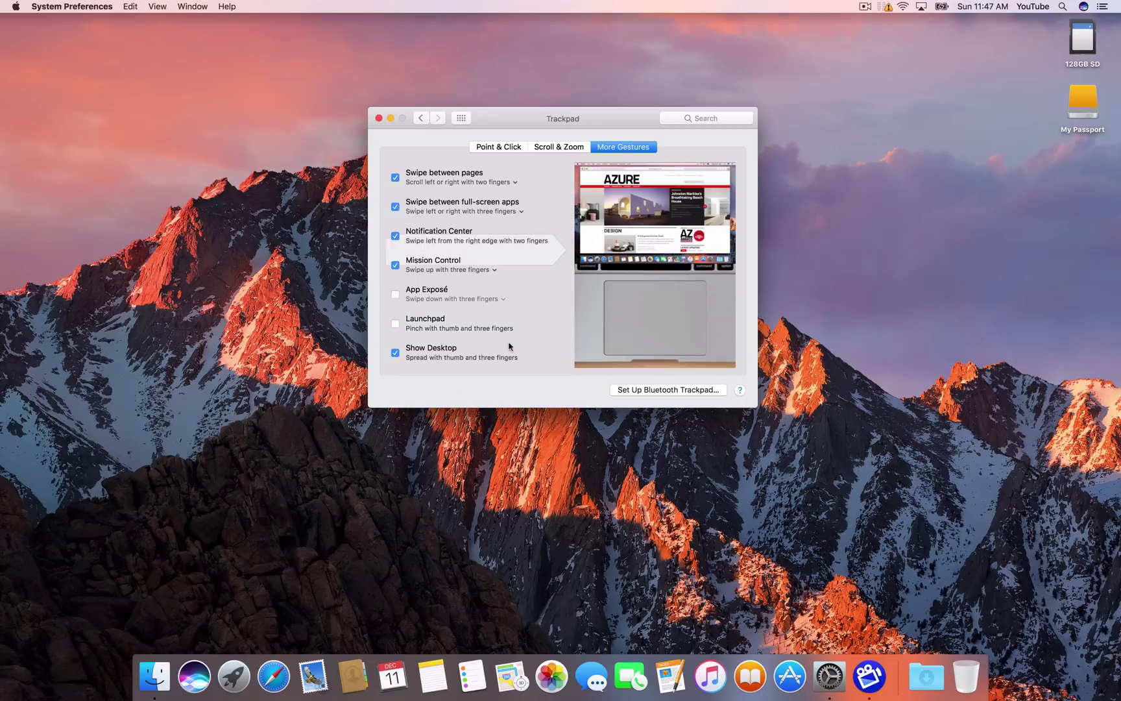
left_click(504, 150)
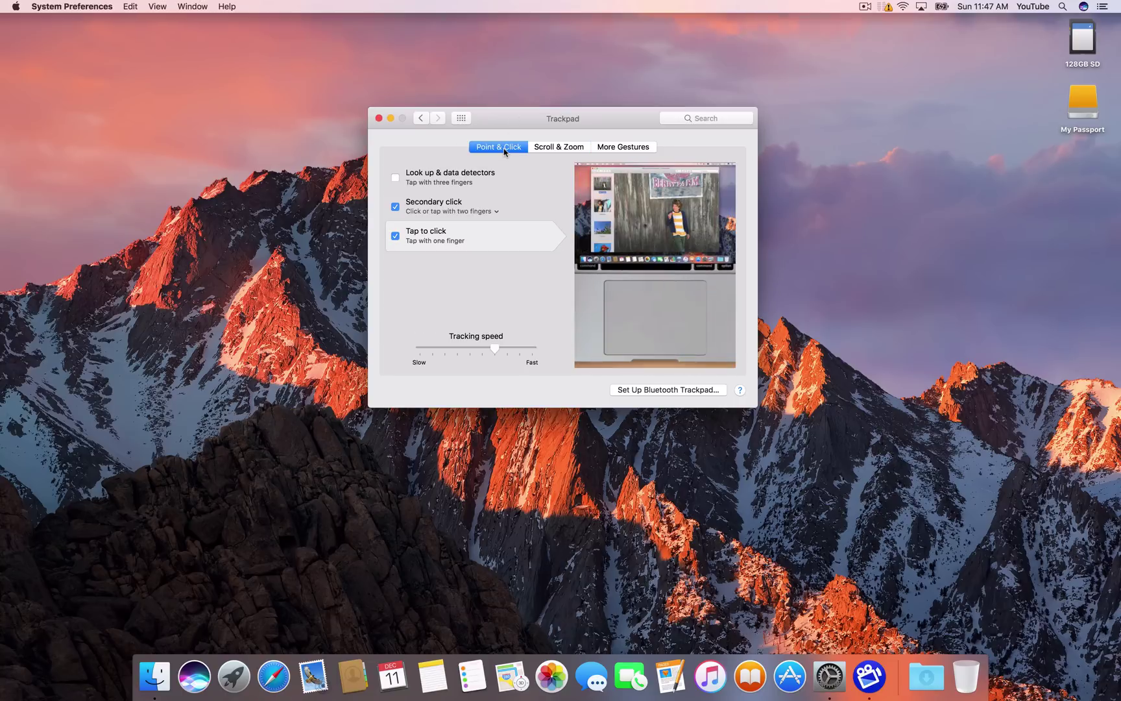
In the General preferences, show scroll bars Always and set the number of recent items to None
left_click(421, 118)
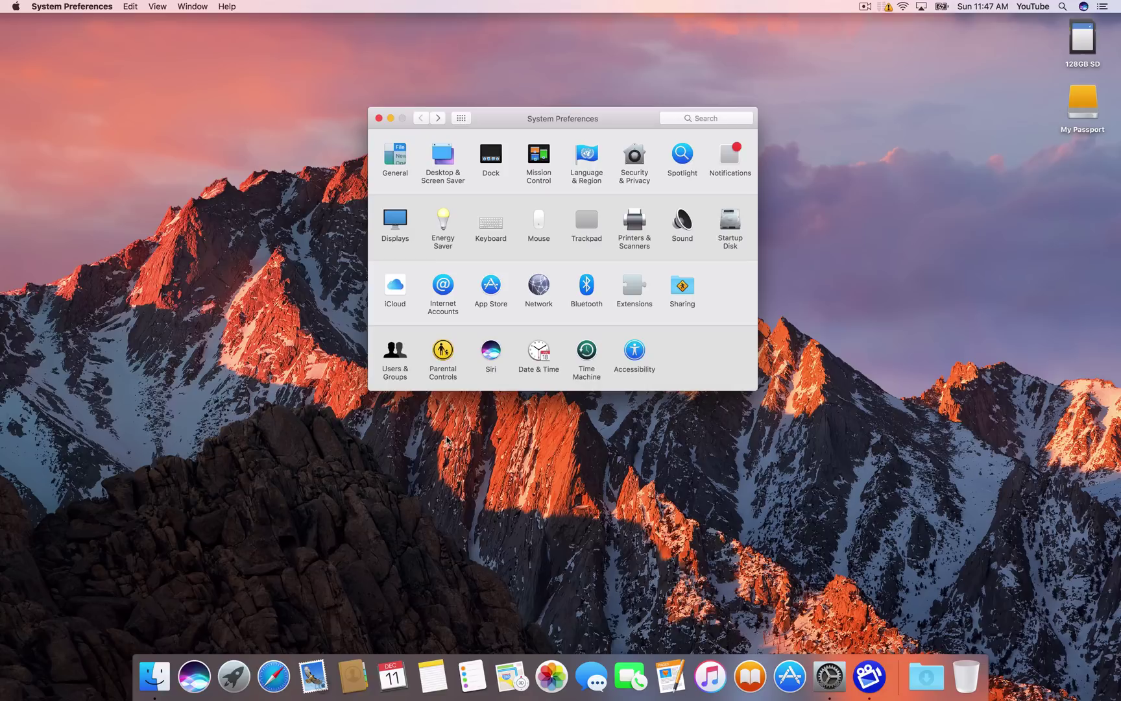
left_click(403, 159)
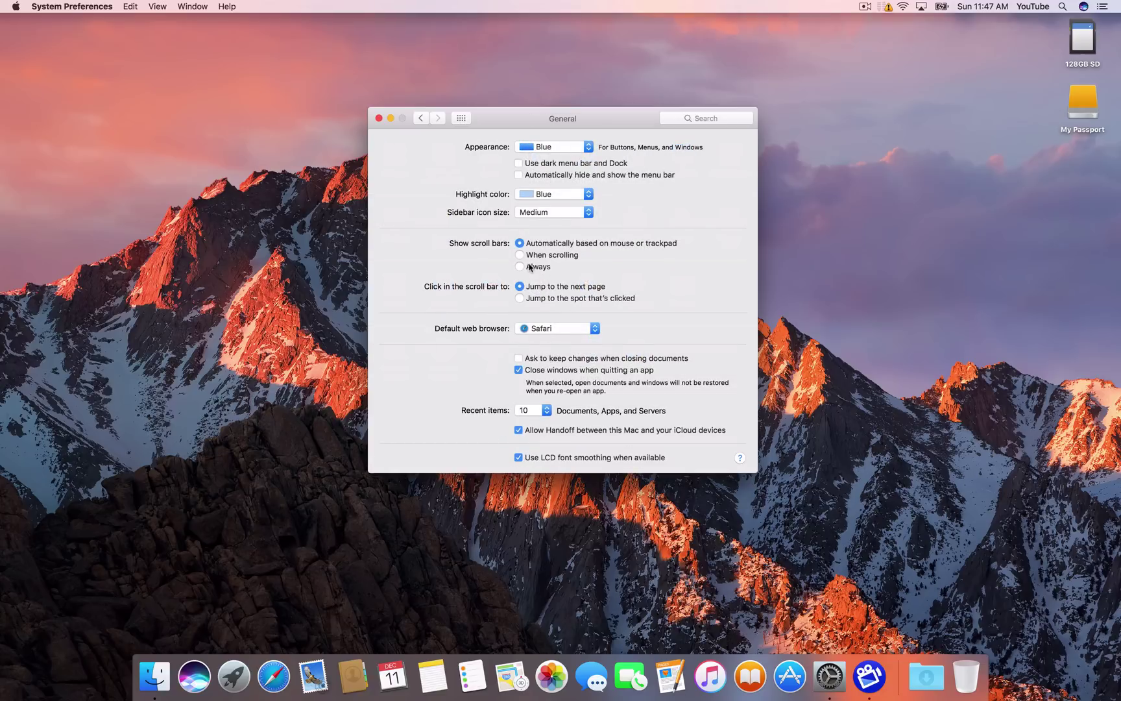
left_click(529, 267)
left_click(547, 410)
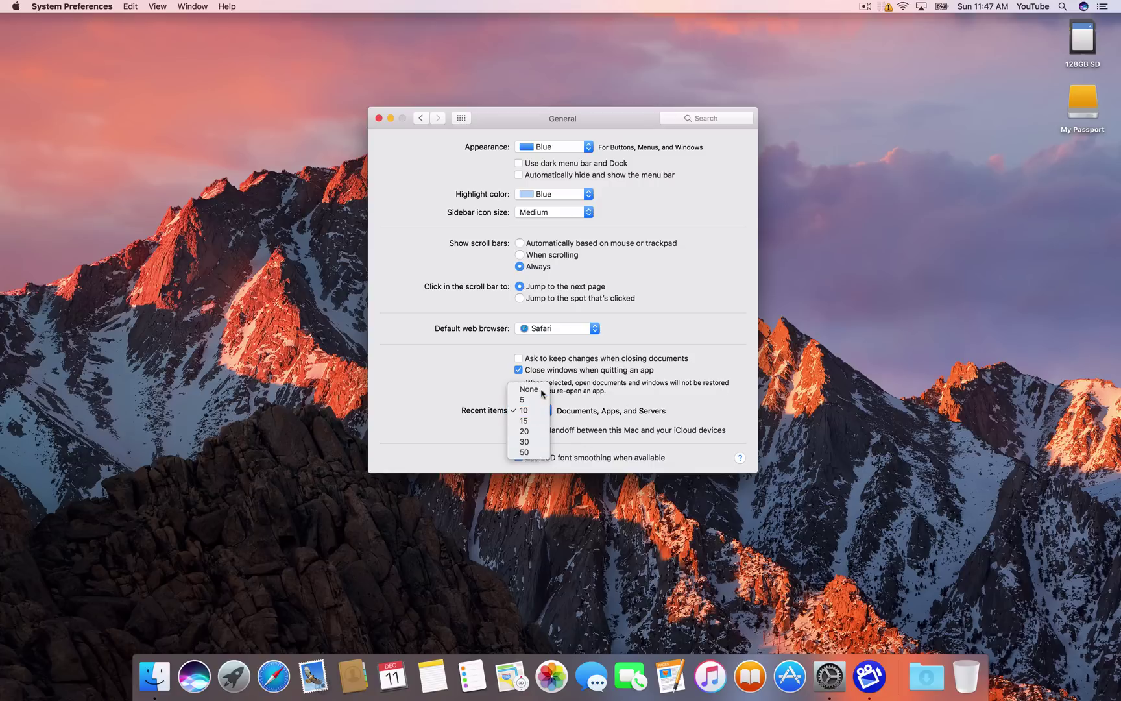
left_click(541, 391)
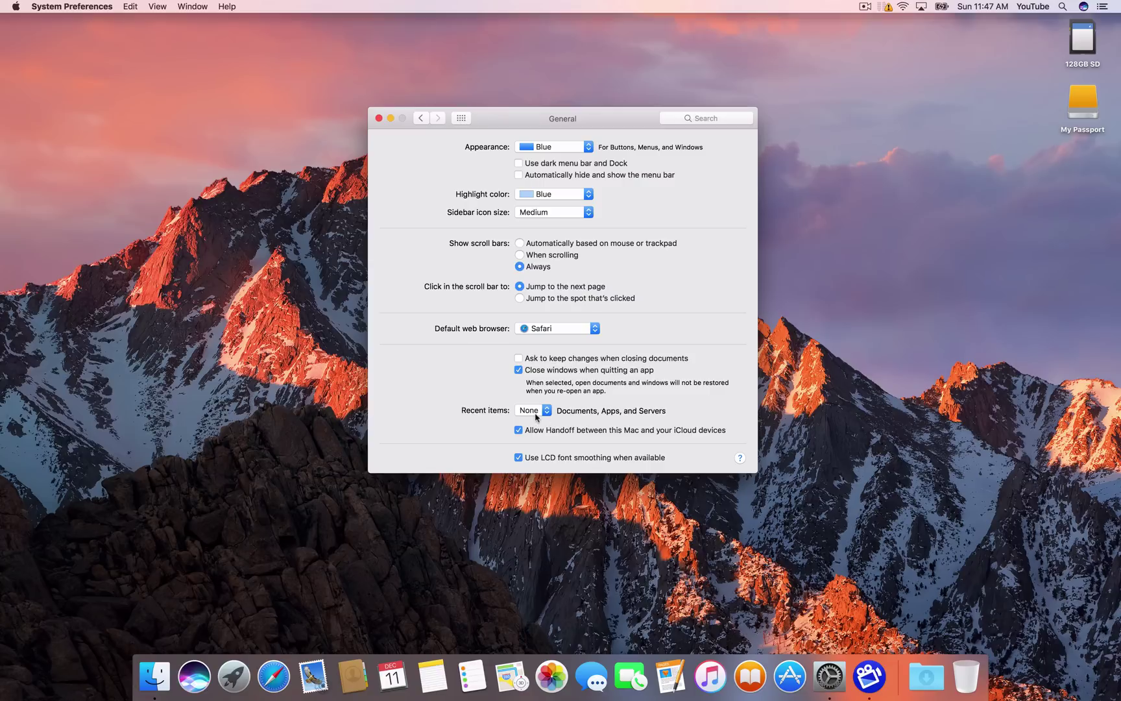
Check the Apple and Finder menus for recent items, and return to the General preferences
left_click(16, 7)
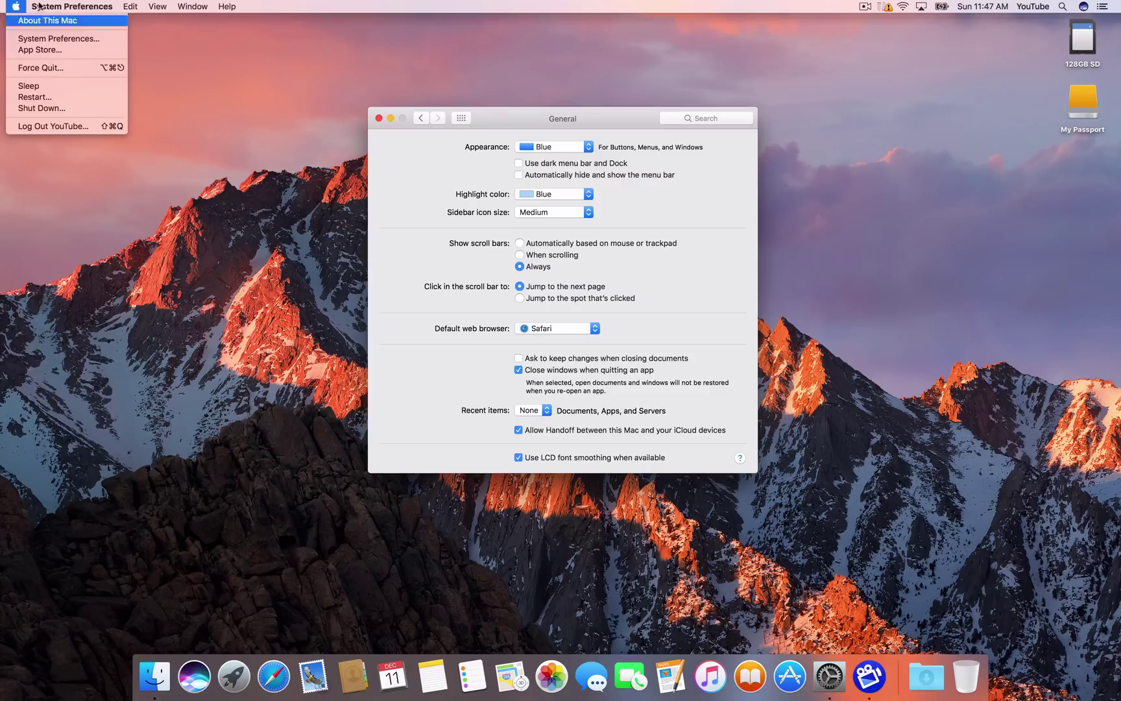
left_click(54, 224)
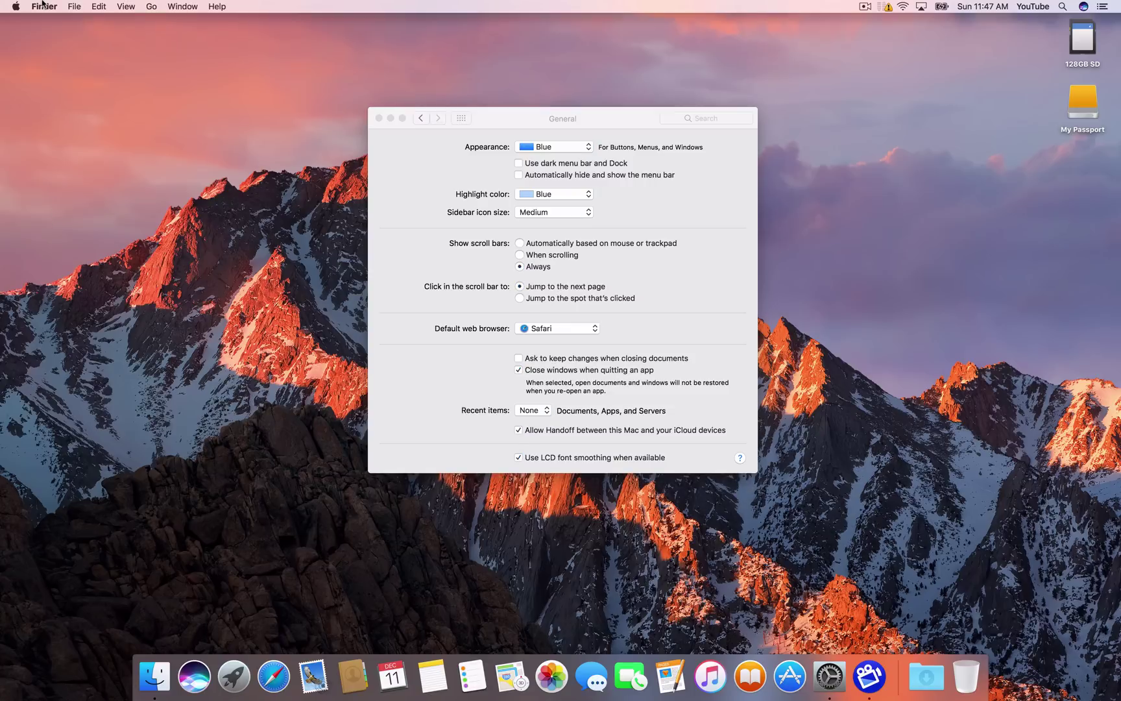
left_click(43, 6)
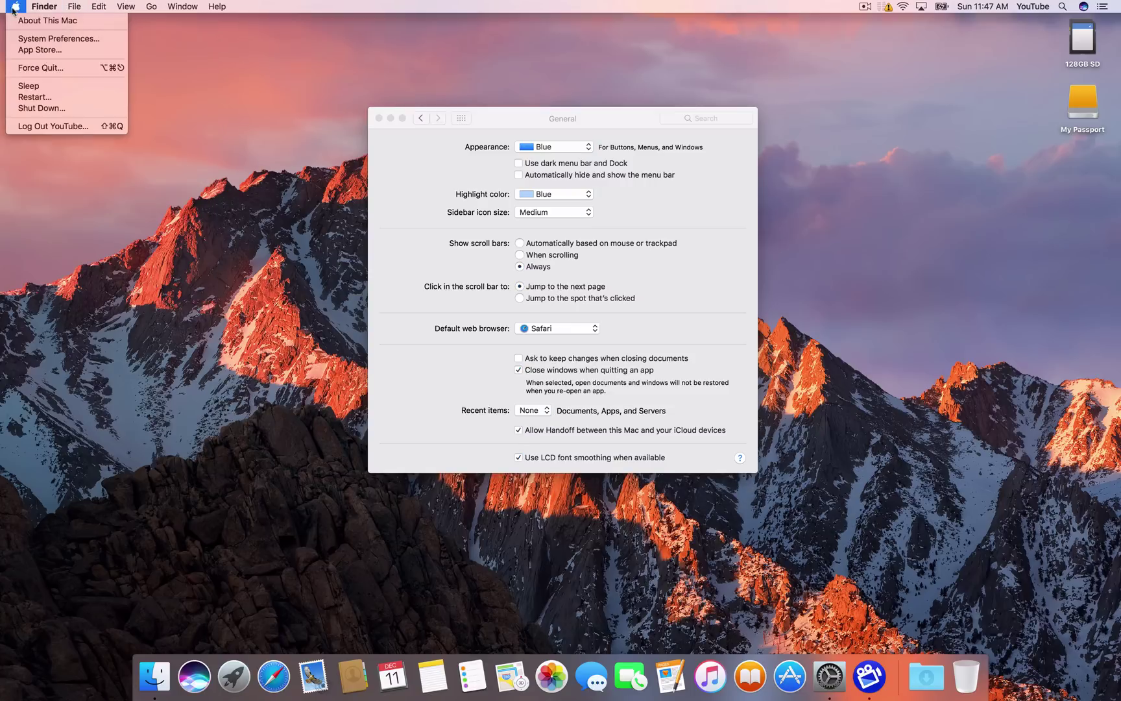
mouse_move(125, 6)
mouse_move(74, 6)
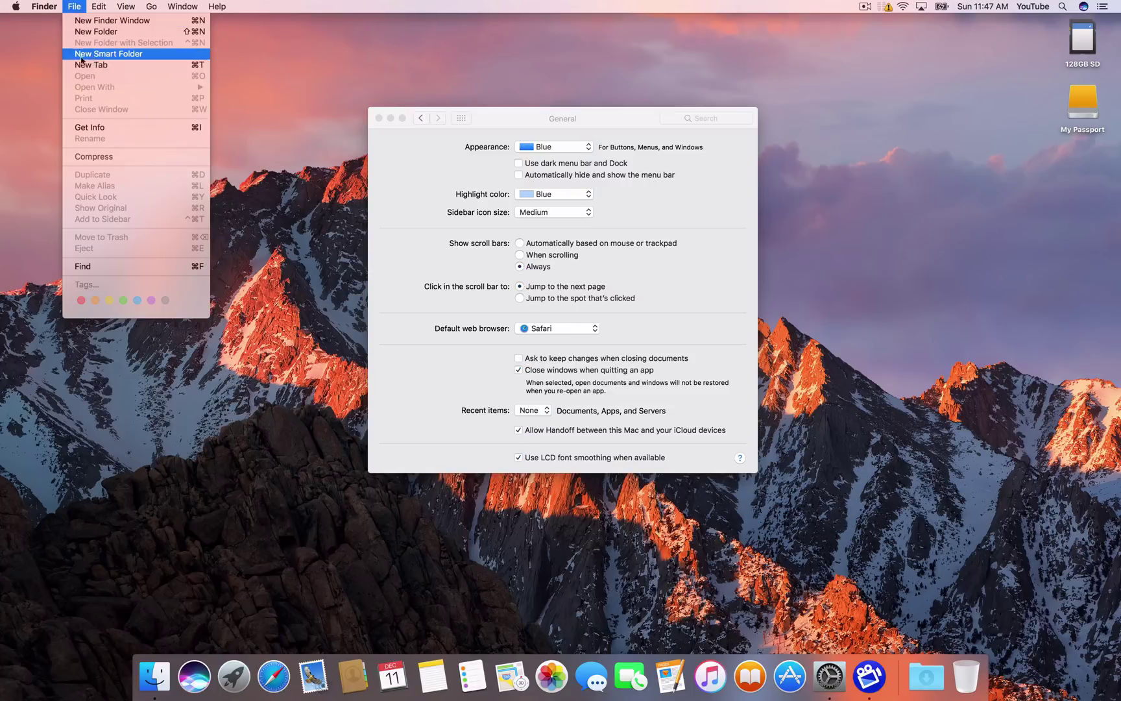
left_click(507, 258)
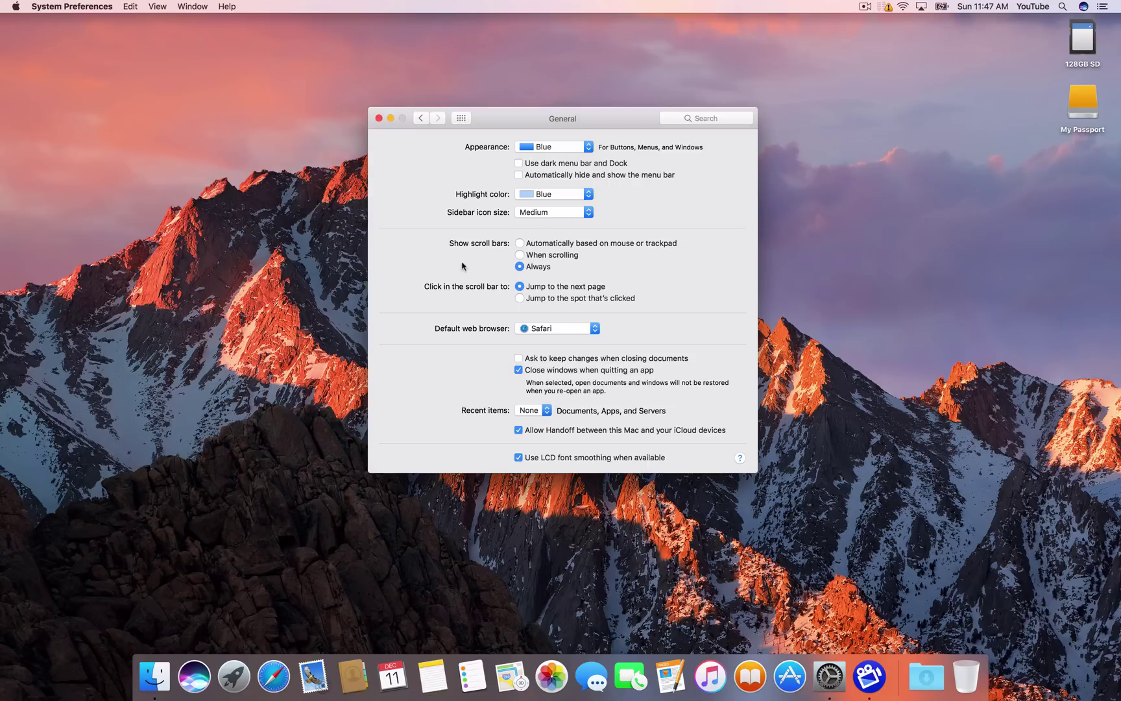
Open the Dock preferences and shrink the Dock to a little under one third of the size range
left_click(423, 118)
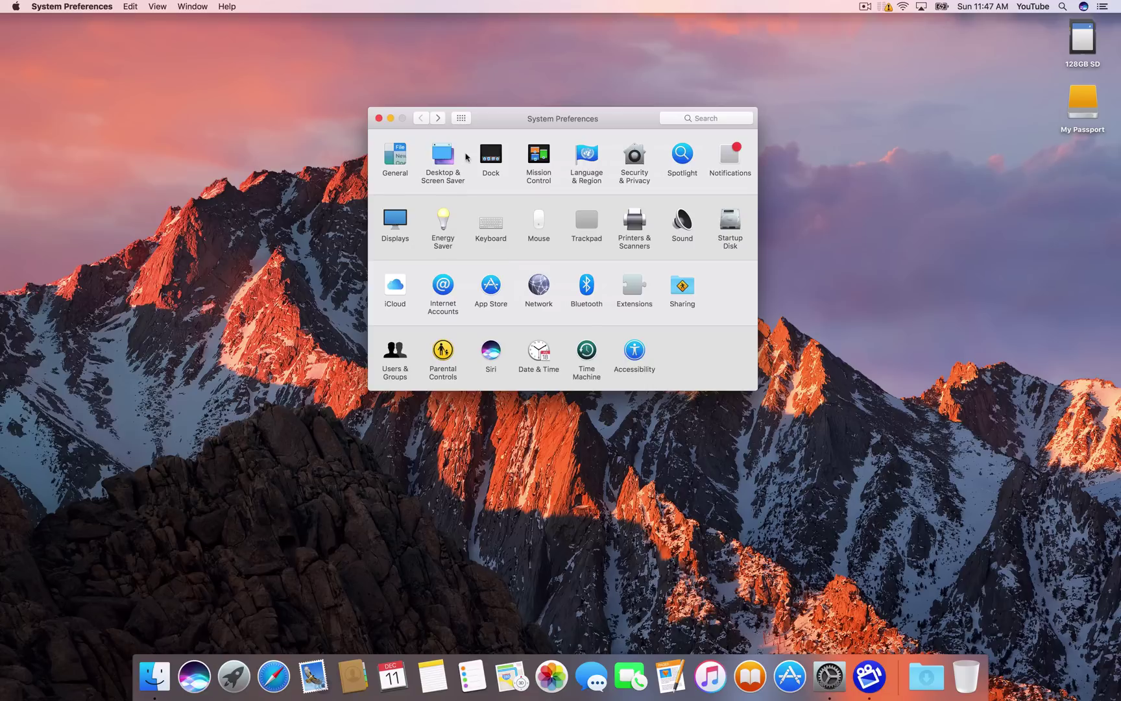
left_click(504, 155)
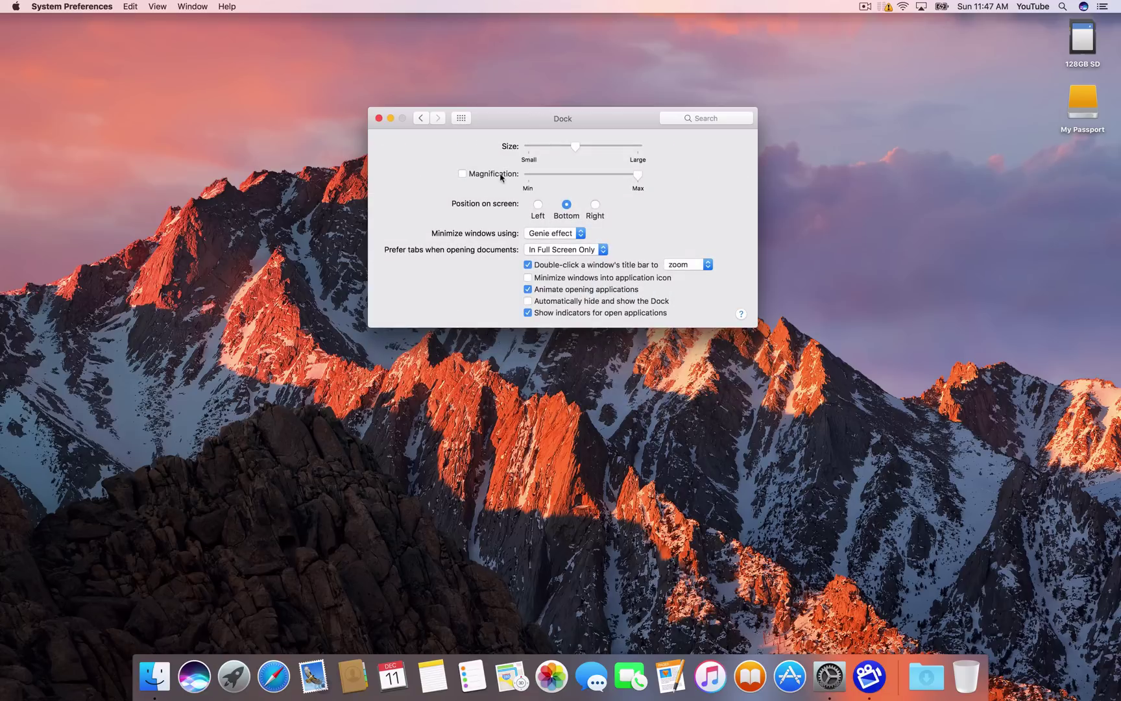
mouse_move(575, 147)
left_mouse_down()
mouse_move(546, 150)
mouse_move(561, 154)
left_mouse_up()
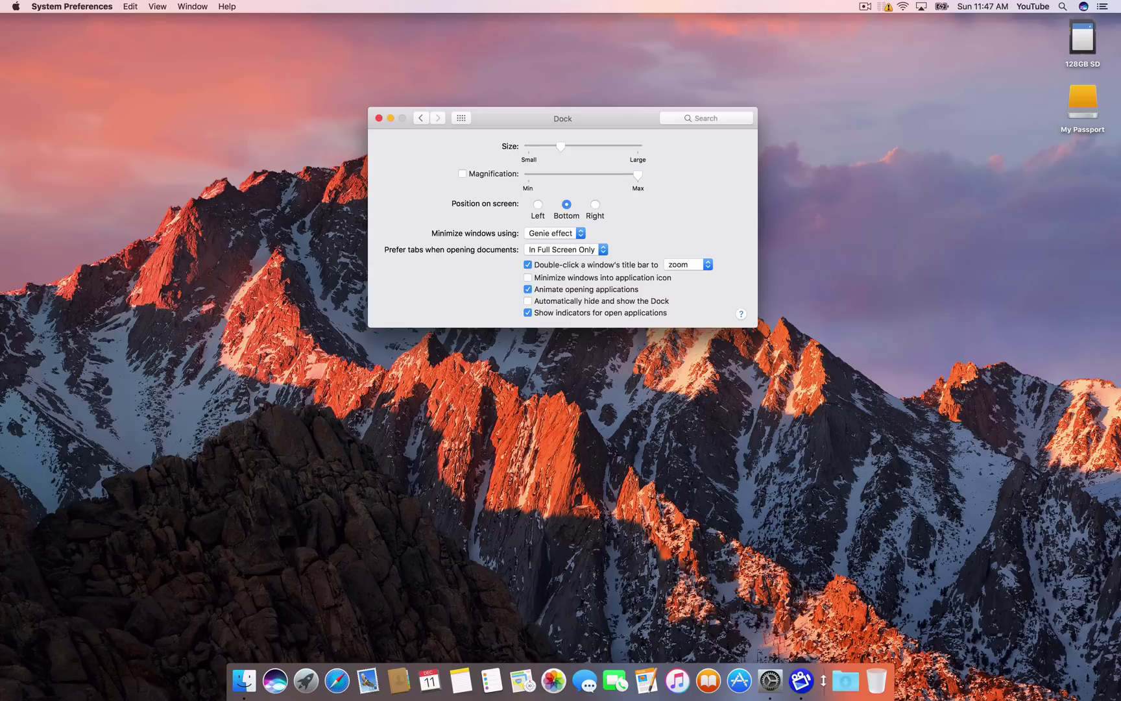
left_click_drag(823, 680, 819, 683)
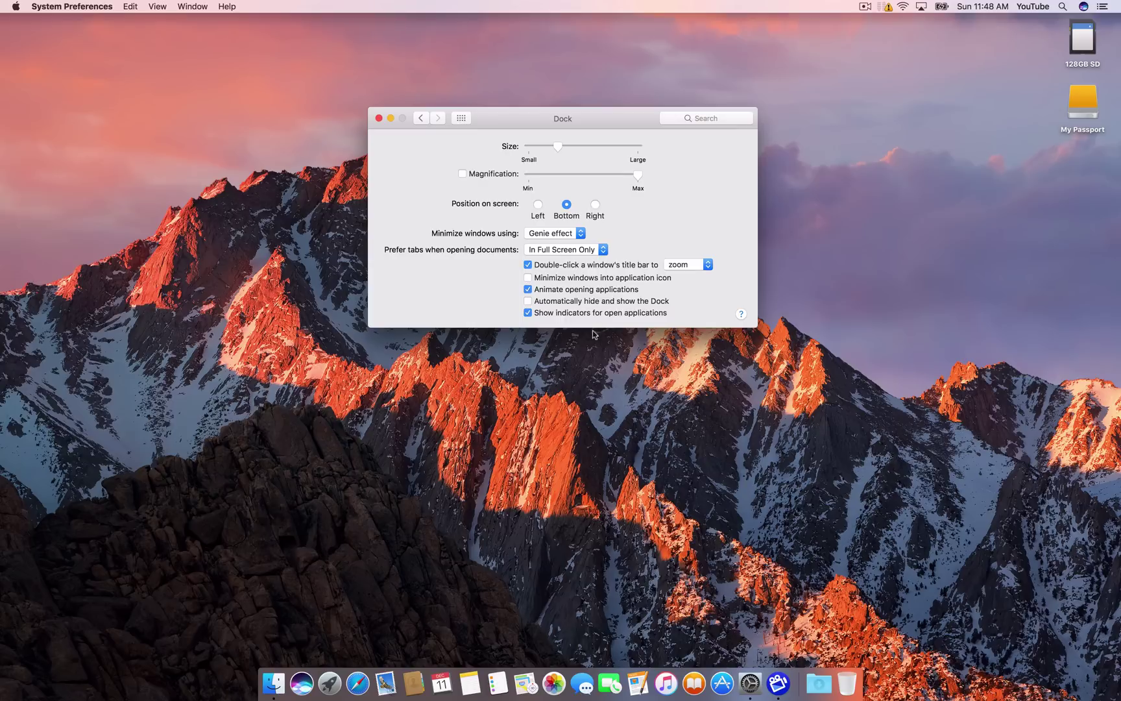
Open the Desktop & Screen Saver preferences and apply the El Capitan desktop picture
left_click(419, 119)
left_click(443, 159)
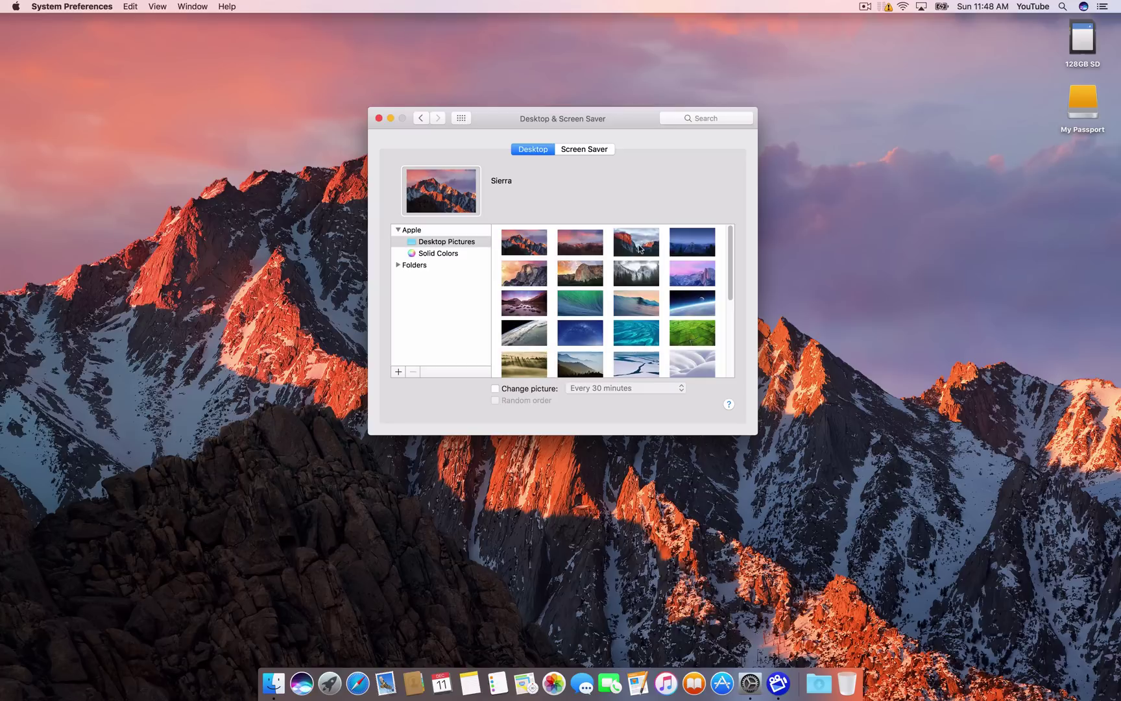
left_click(639, 248)
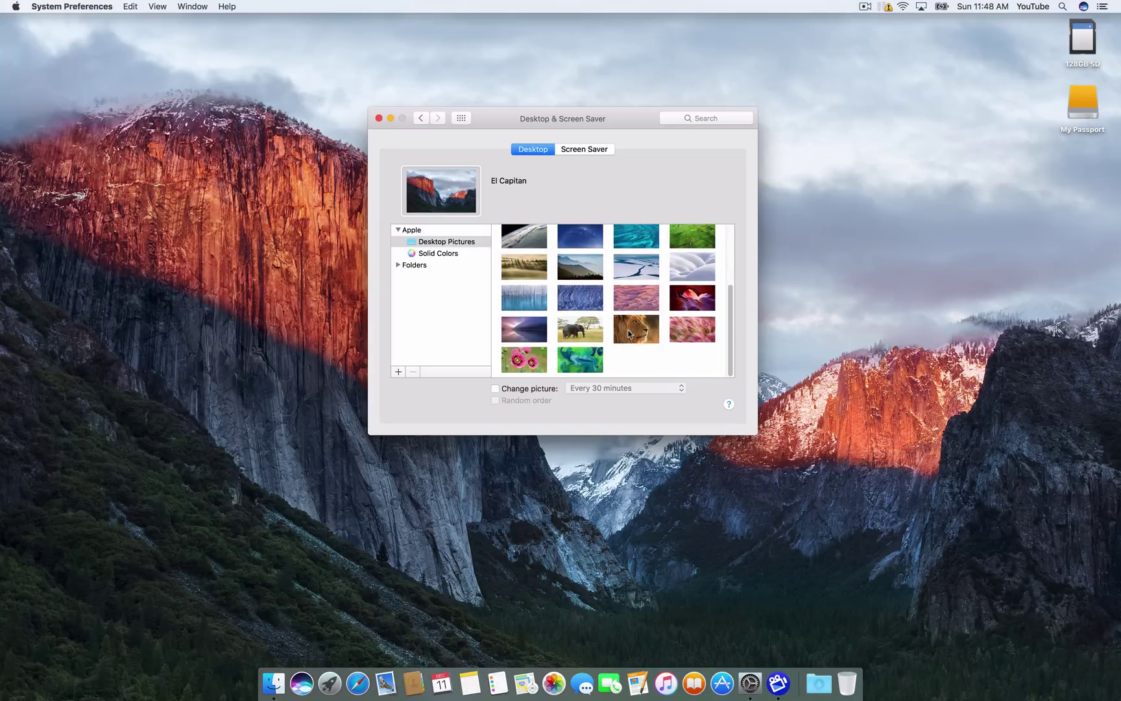
Try several solid colors as the desktop background, ending with Solid Gray Pro Ultra Dark
left_click(432, 253)
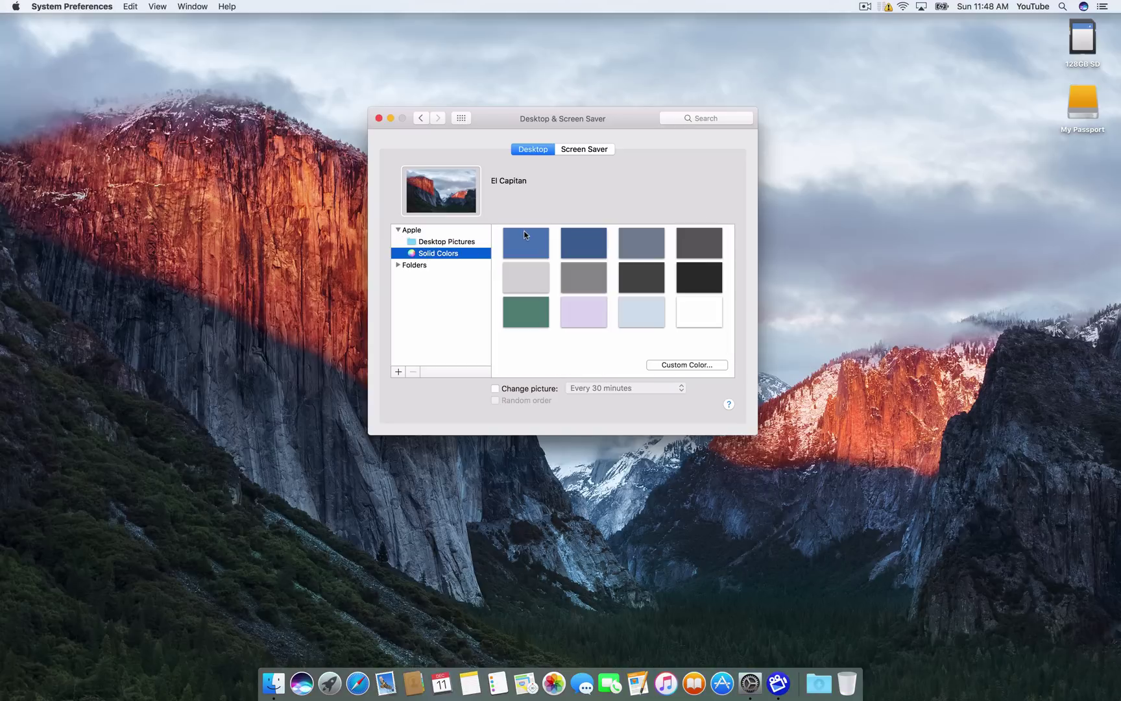
left_click(527, 235)
left_click(583, 241)
left_click(711, 281)
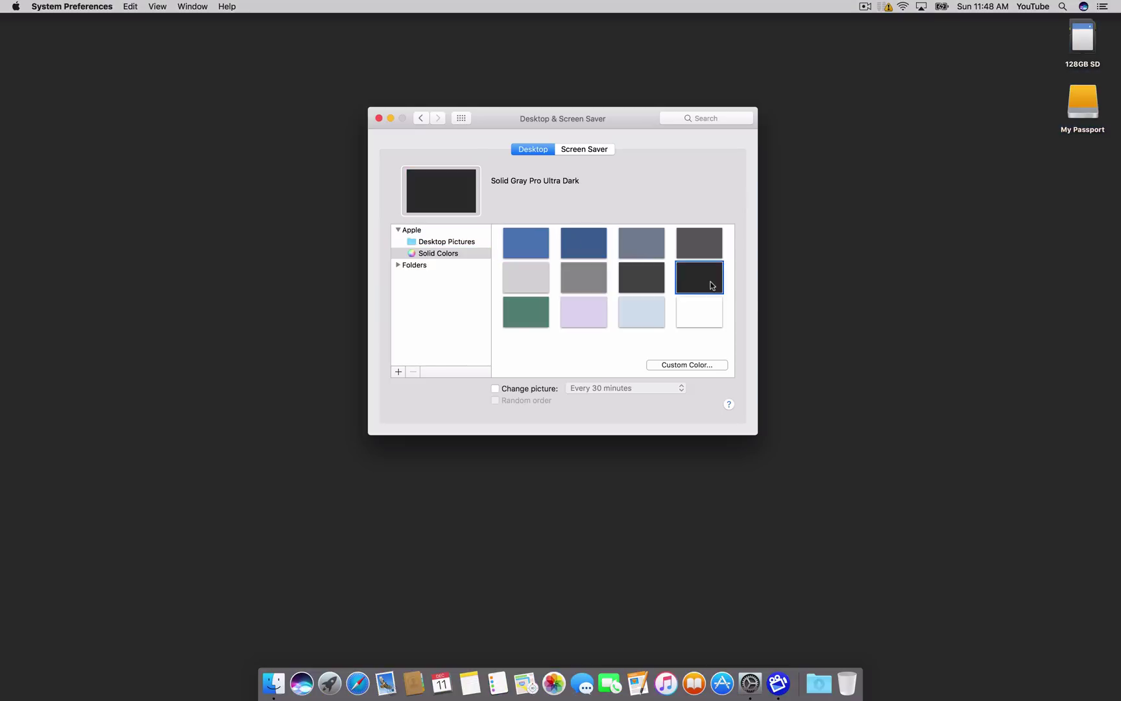
Set the Sierra 2 picture from Apple's Desktop Pictures as the desktop background
left_click(427, 243)
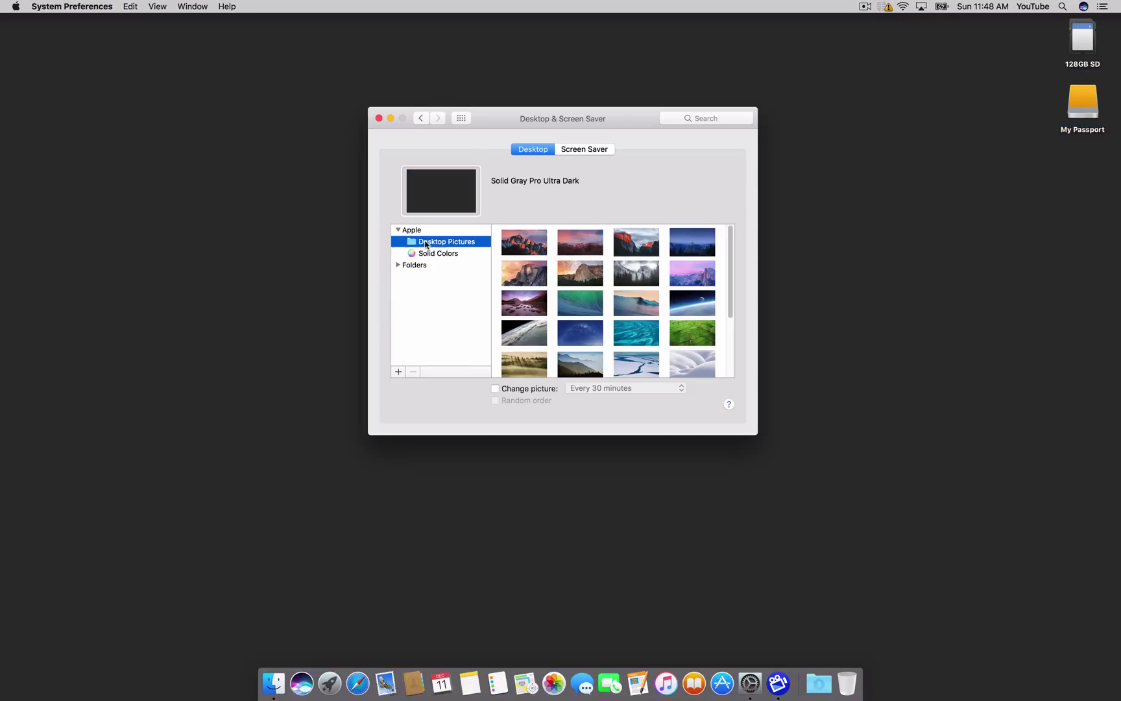
scroll(583, 281, "down", 1)
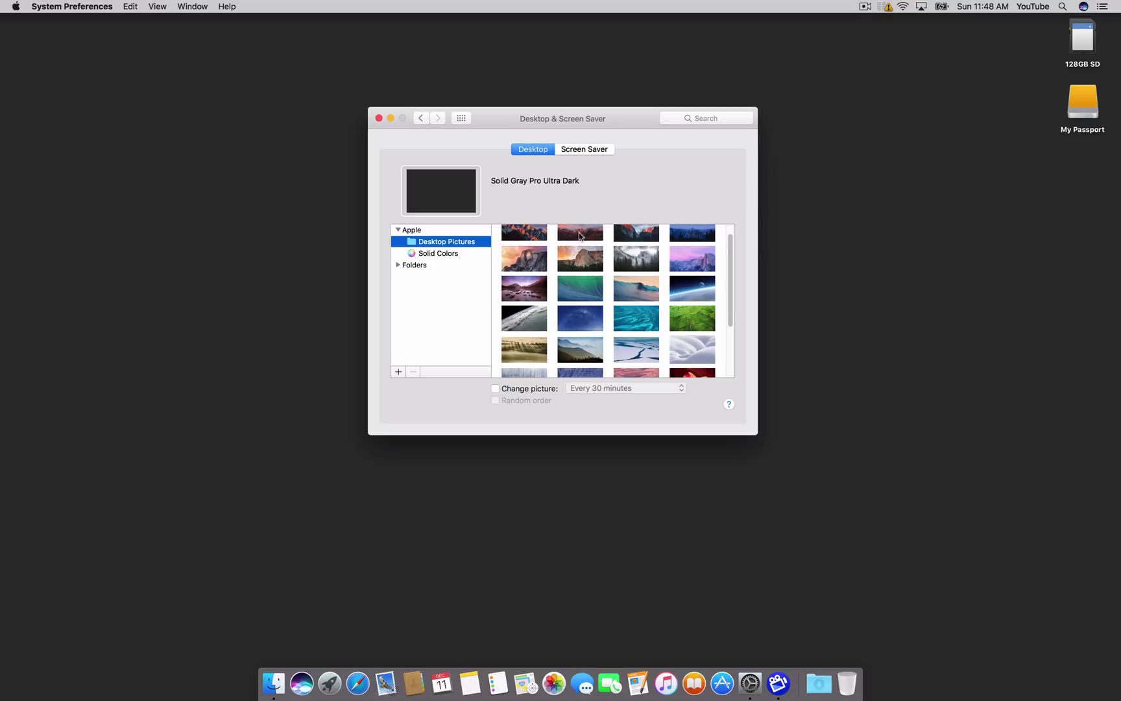
left_click(581, 234)
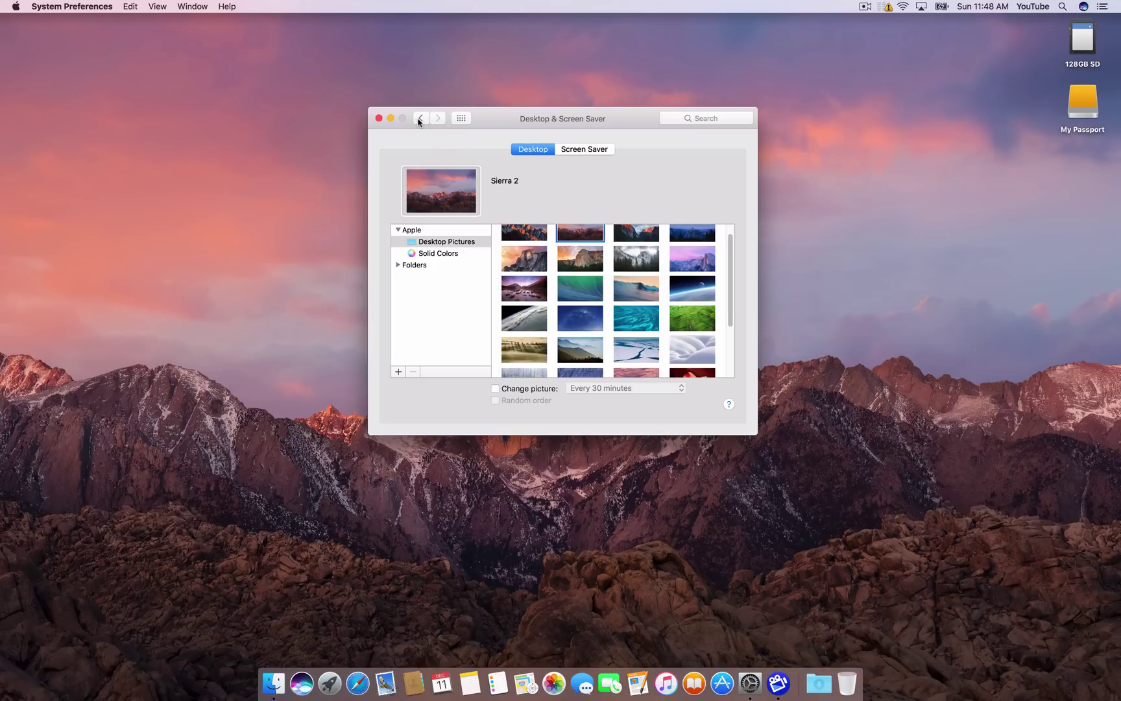
Open the Displays preferences and set the scaled resolution one level below More Space, looking like 1680 × 1050
left_click(421, 119)
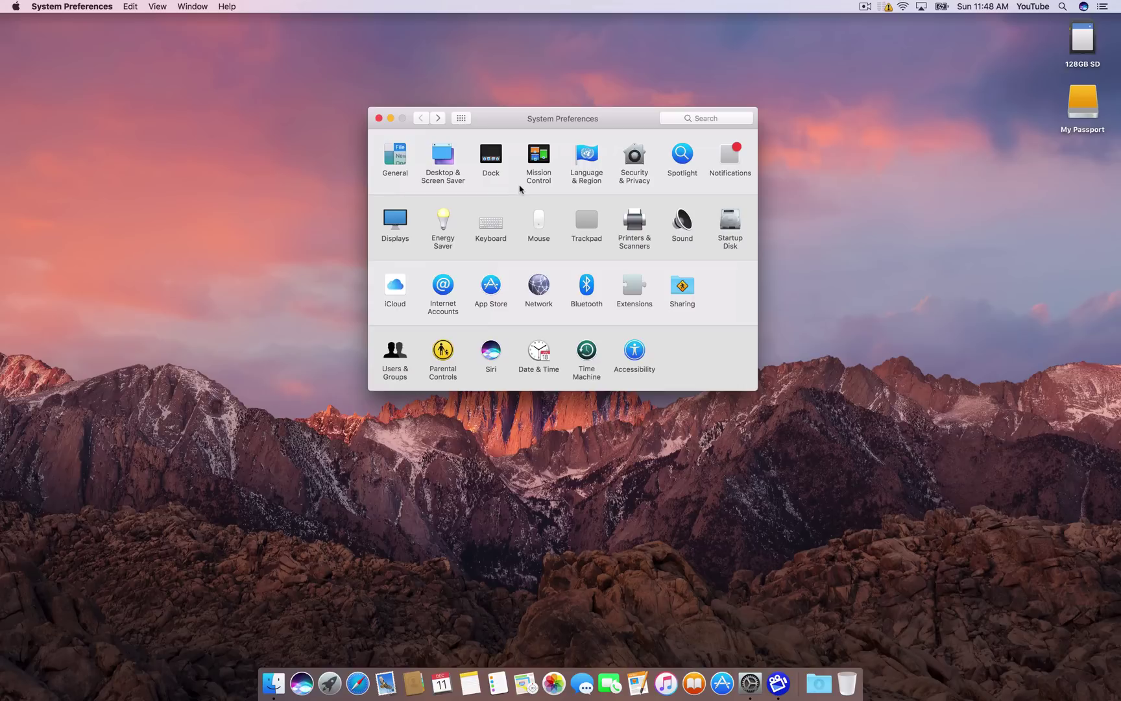
left_click(394, 216)
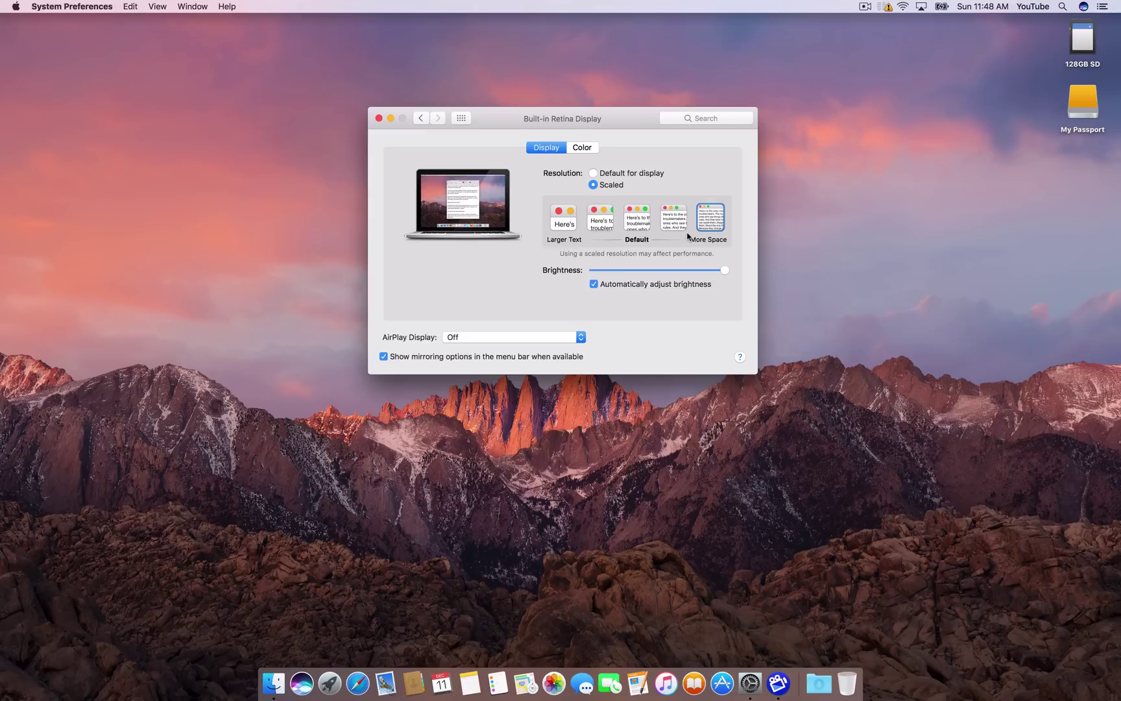
left_click(639, 226)
mouse_move(668, 216)
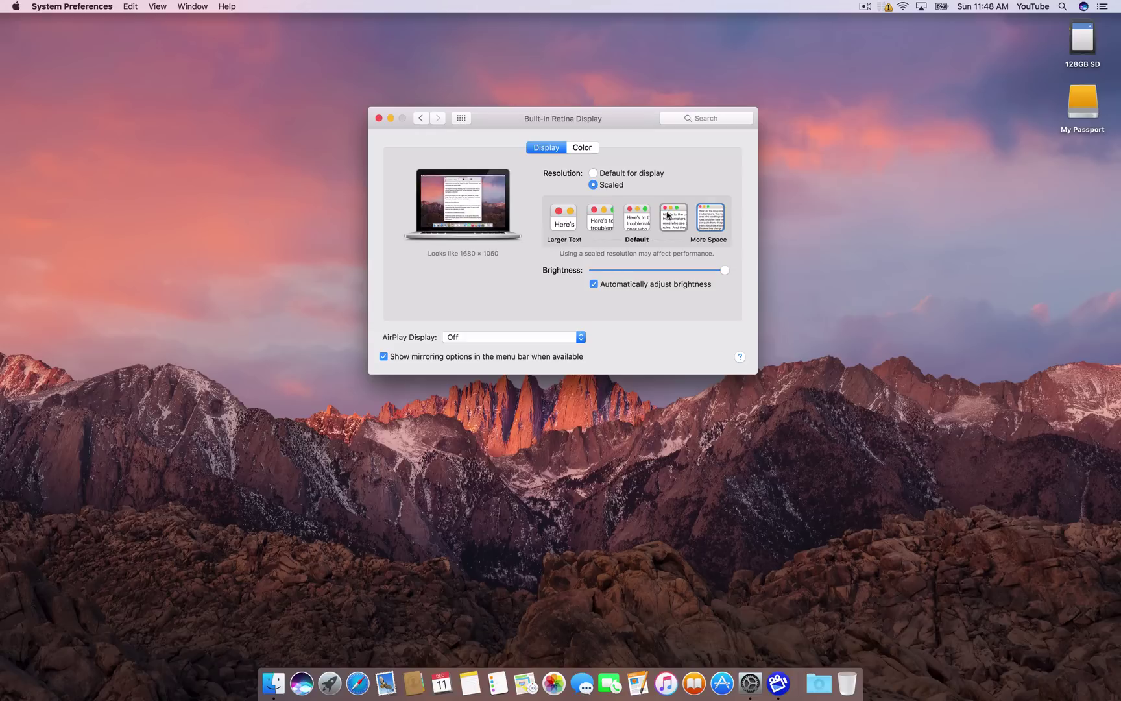
left_click(679, 223)
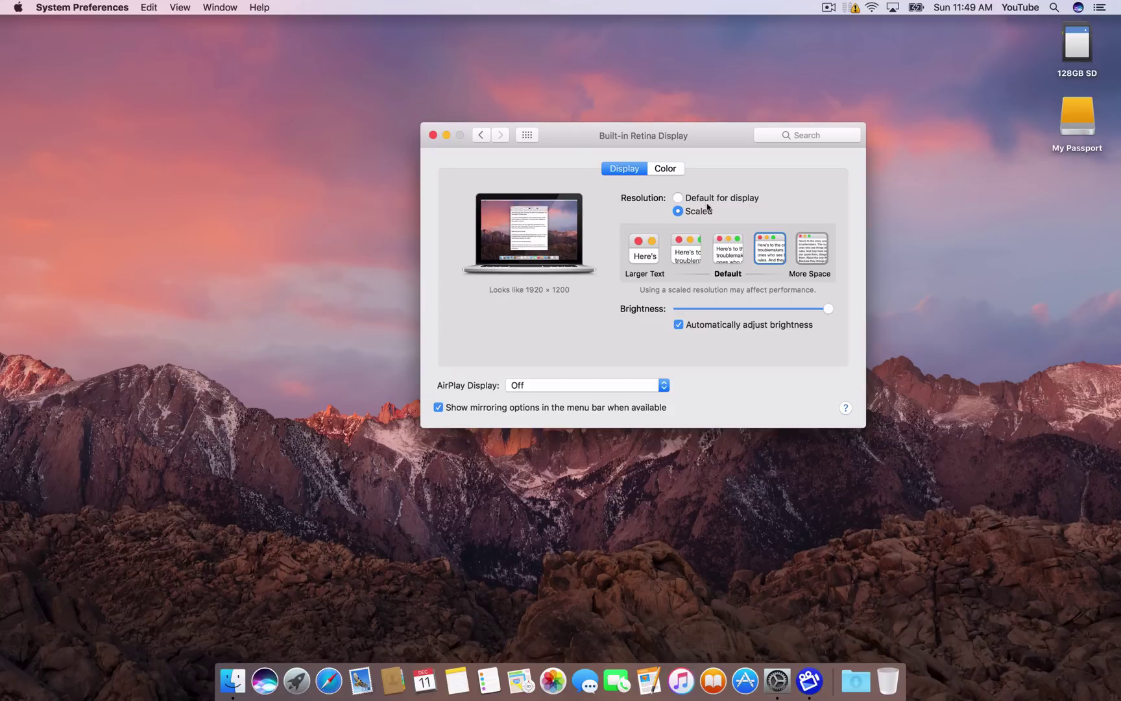
Set the display's scaled resolution to More Space and close System Preferences
left_click(811, 247)
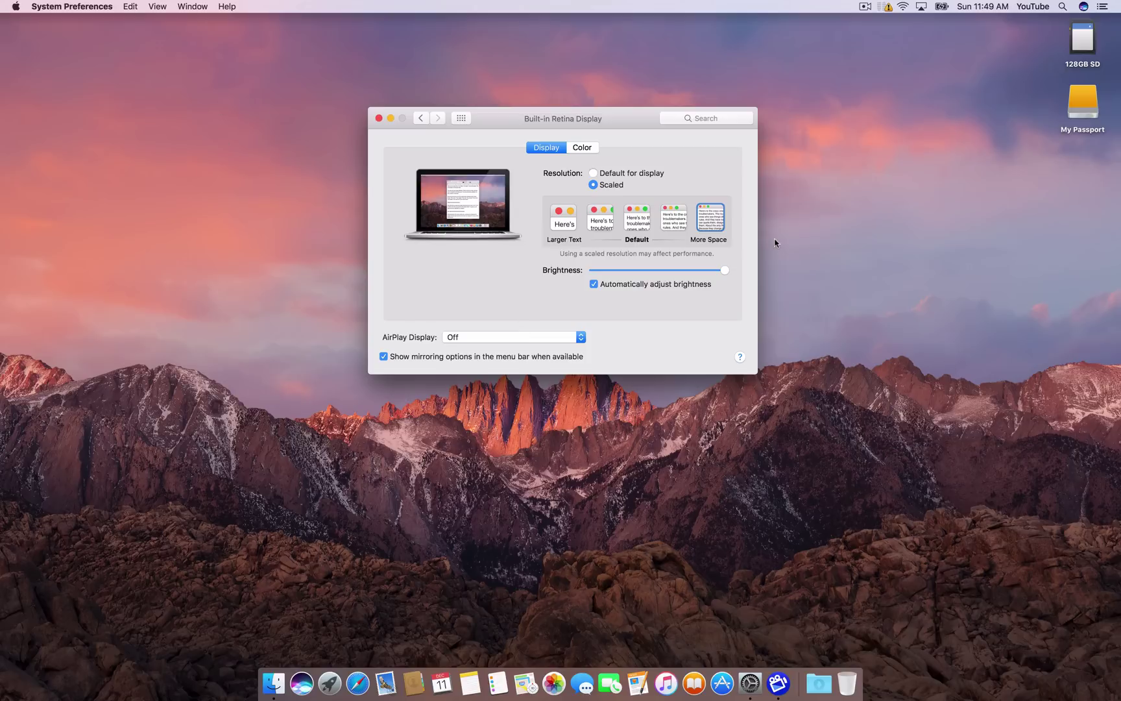
left_click(418, 118)
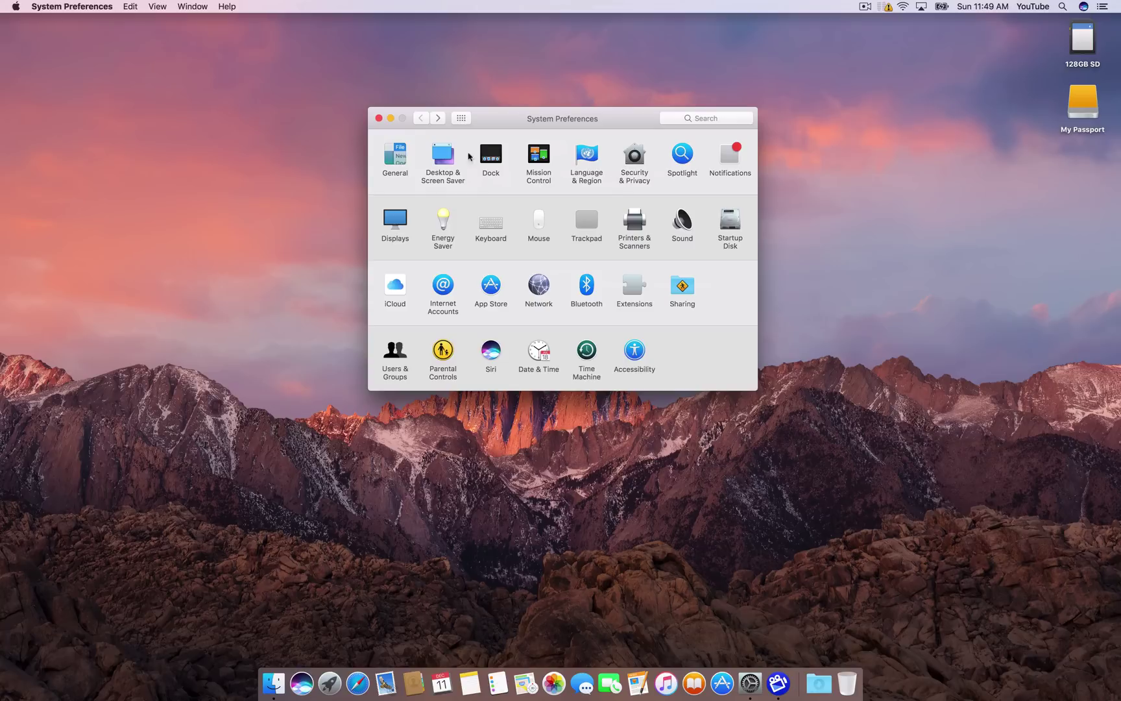
left_click(378, 117)
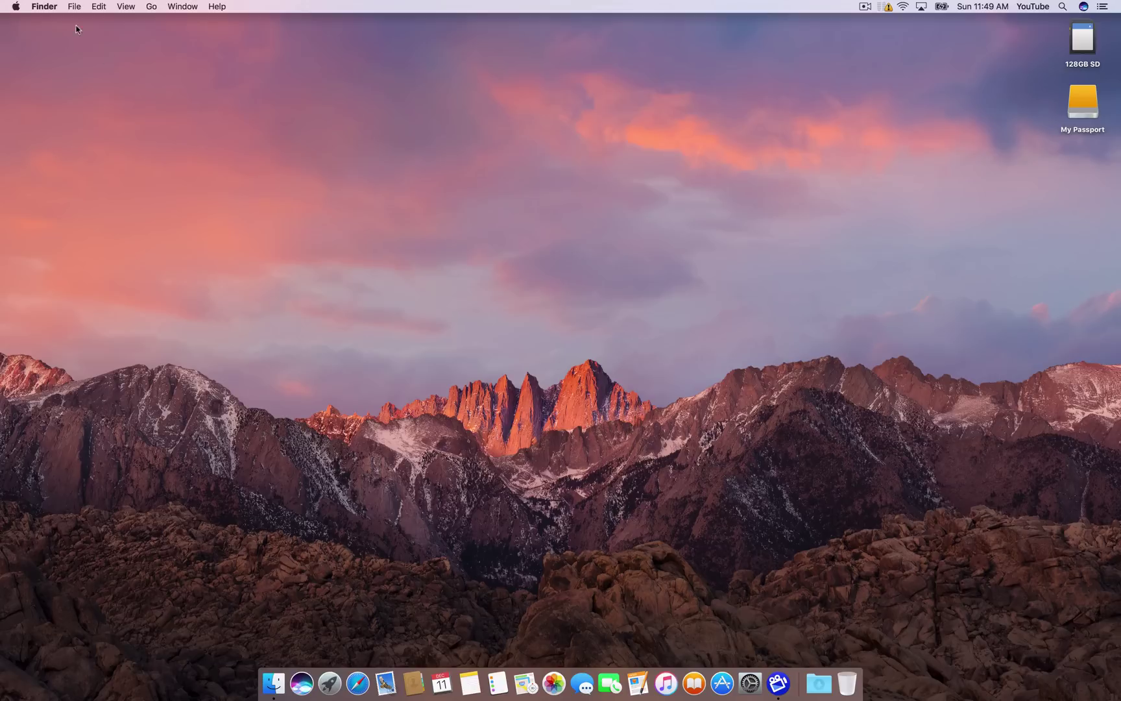
Open the Finder preferences, show hard disks on the desktop, and reposition the macOS SSD icon
left_click(45, 7)
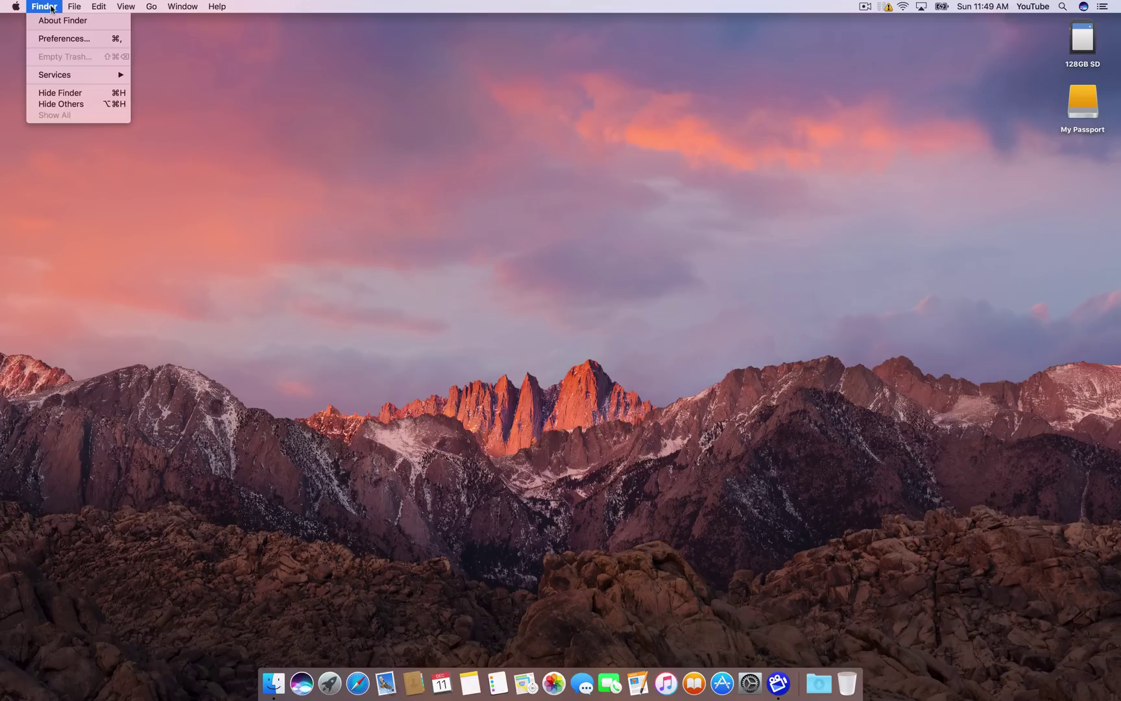
left_click(61, 39)
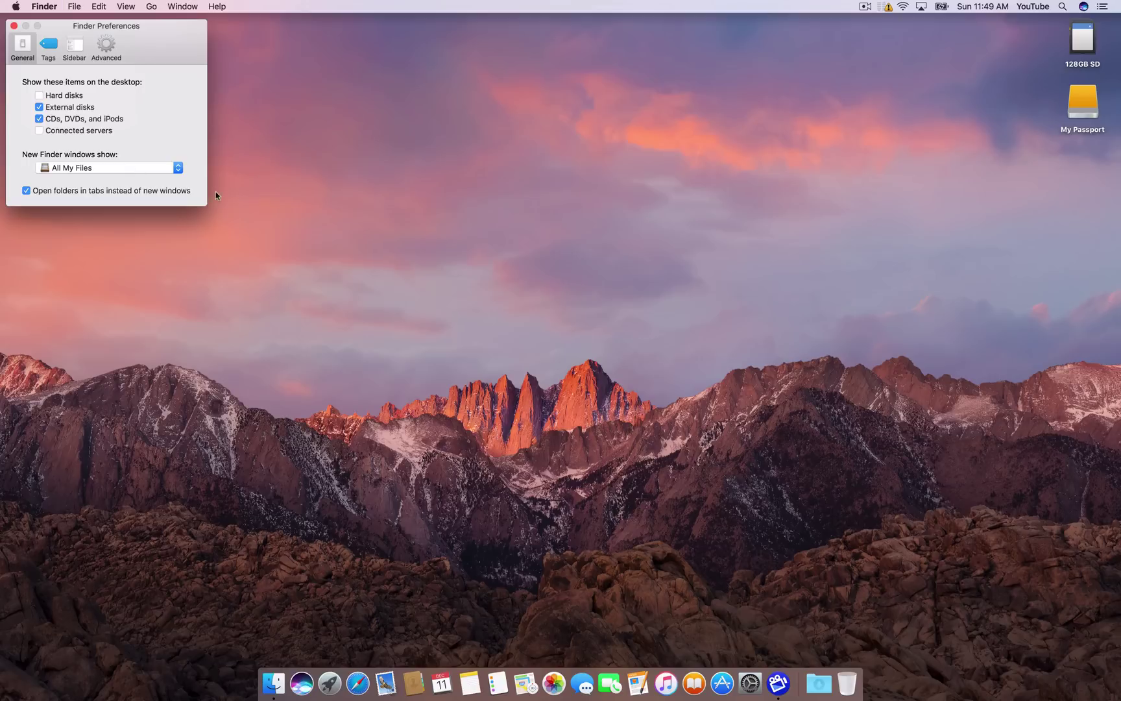
left_click_drag(172, 46, 403, 157)
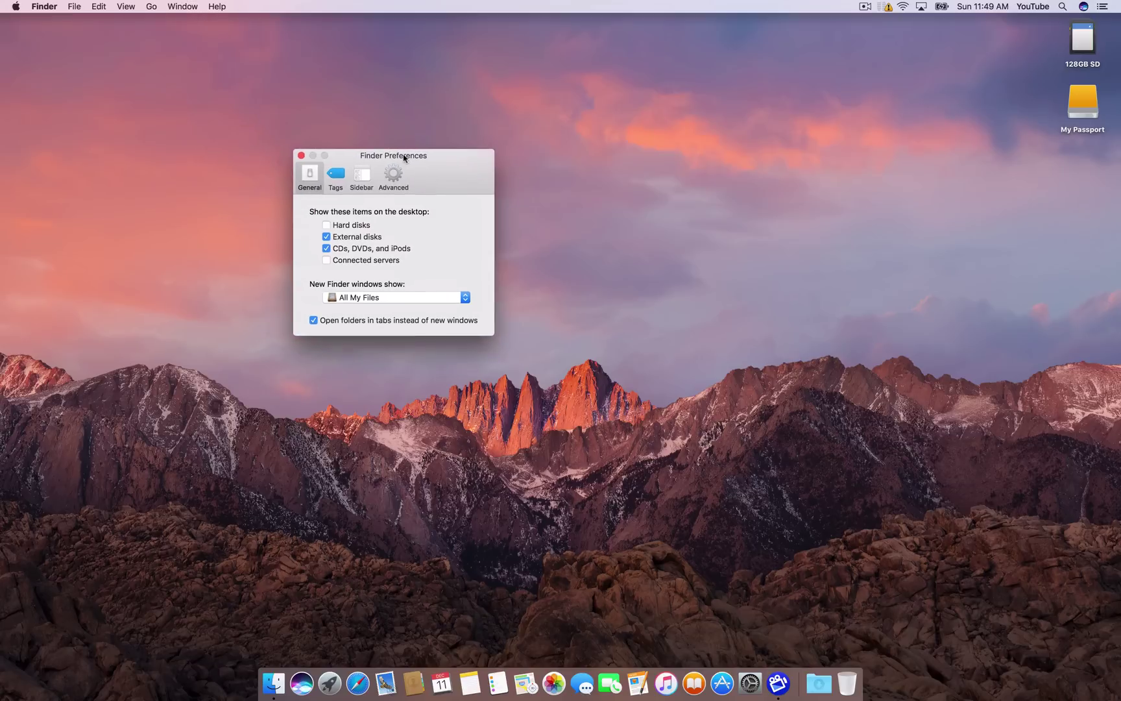
left_click(356, 225)
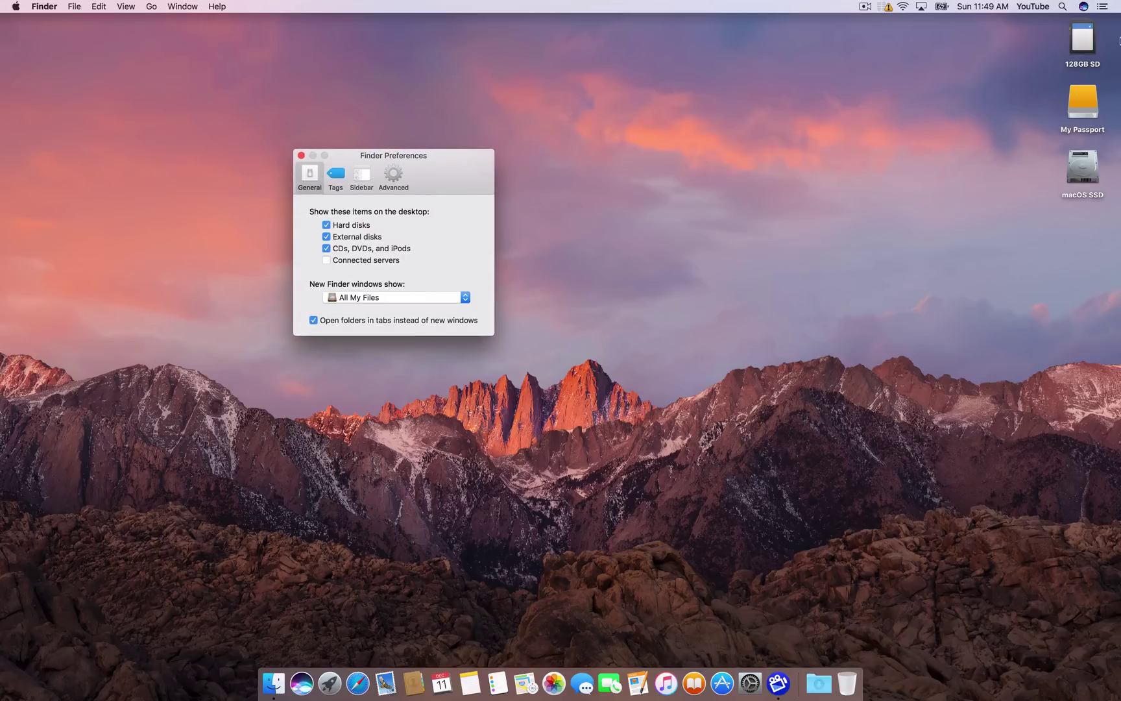
left_click_drag(1080, 177, 1062, 188)
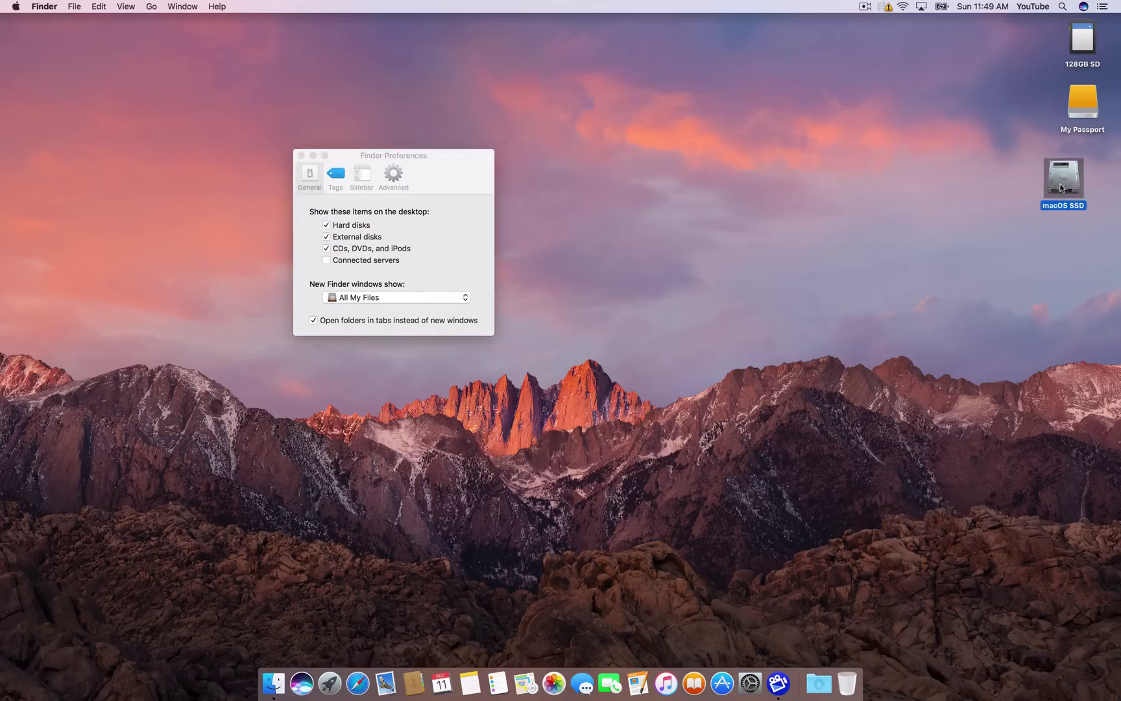
View the contents of the macOS SSD drive and the default folder of a new Finder window, closing each window
double_click(1061, 188)
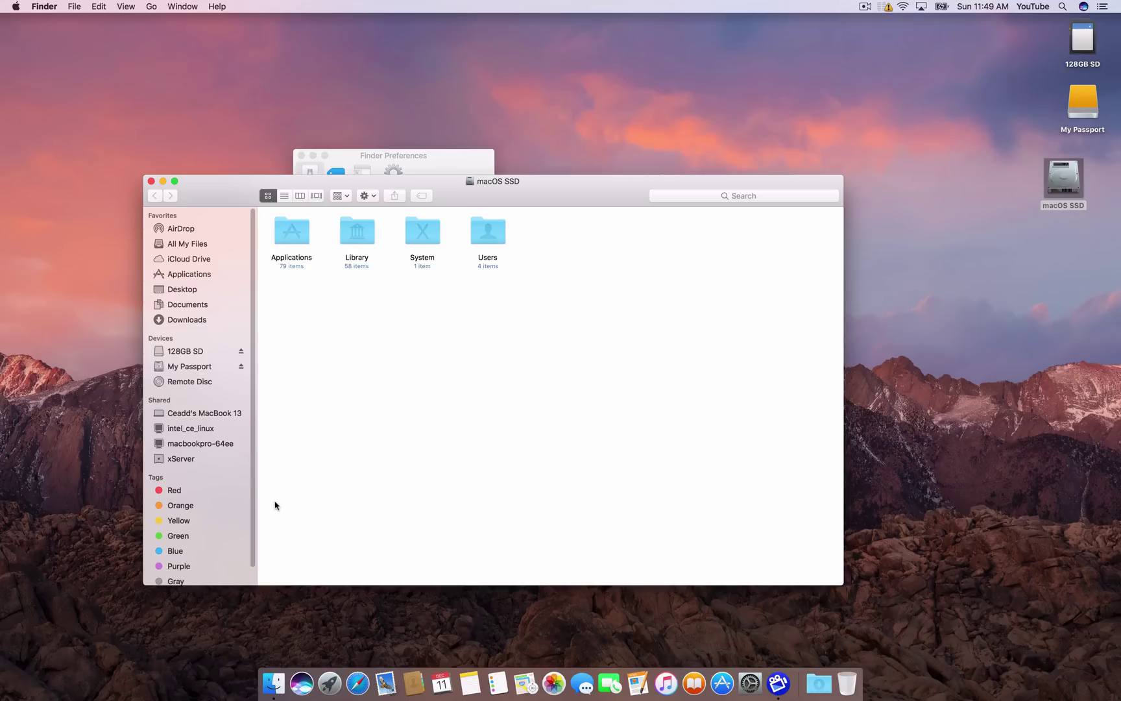
right_click(271, 686)
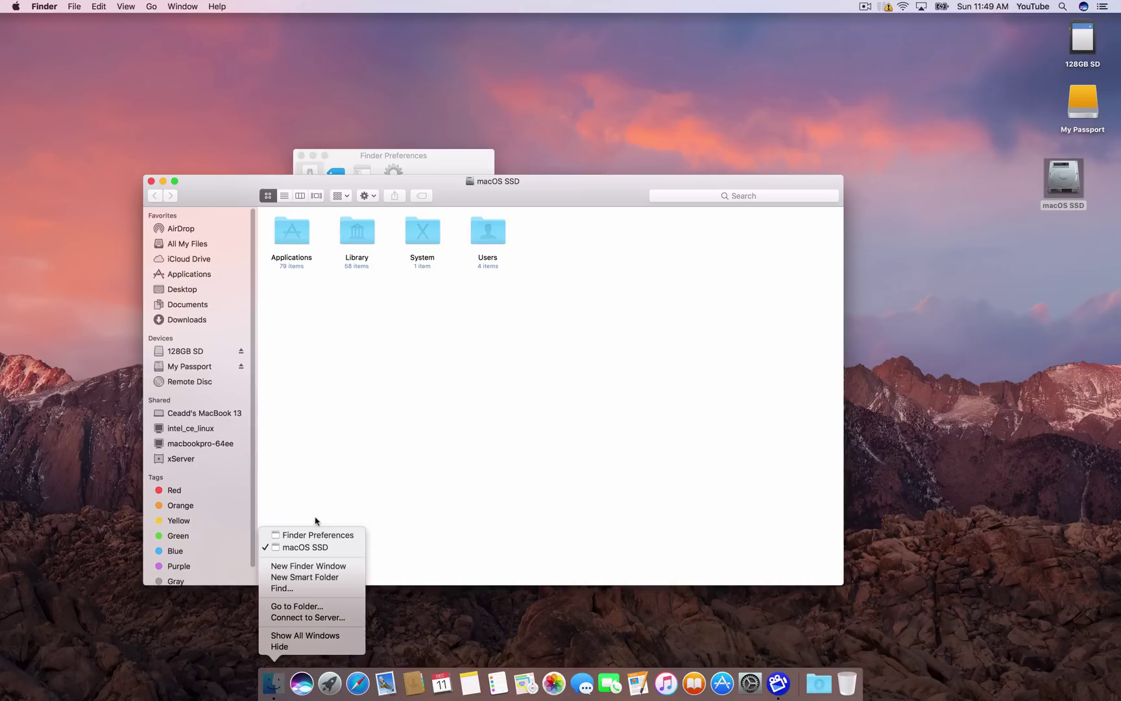
left_click(310, 567)
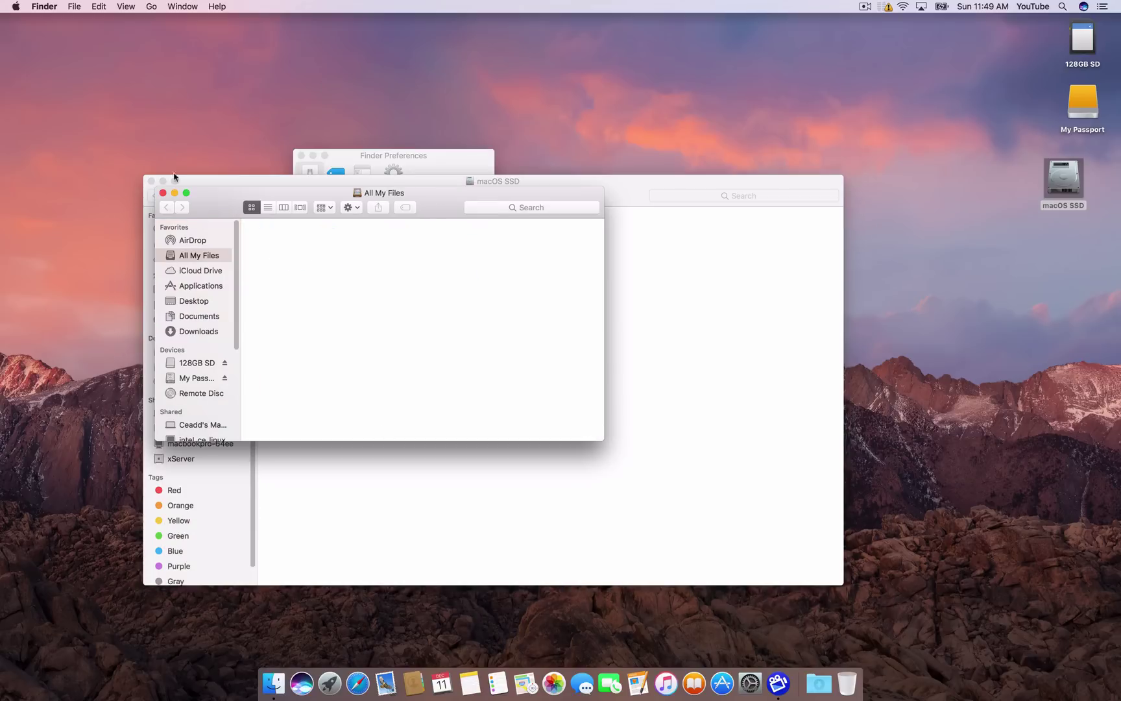
left_click(163, 193)
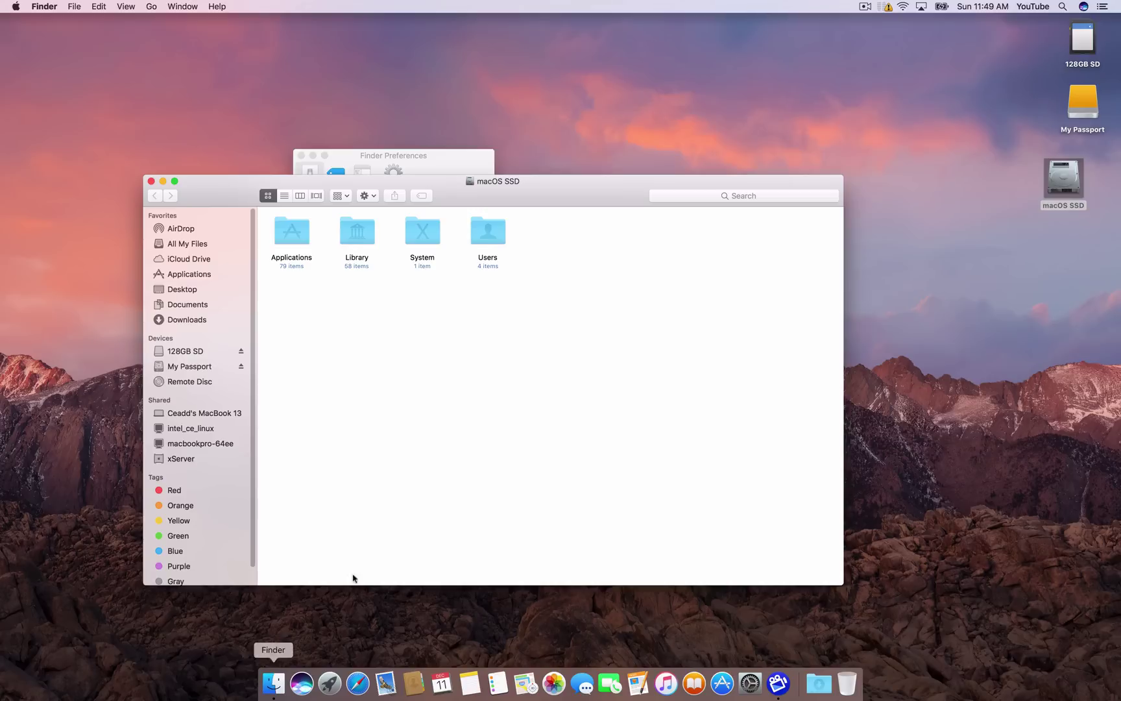
left_click(150, 181)
double_click(1060, 193)
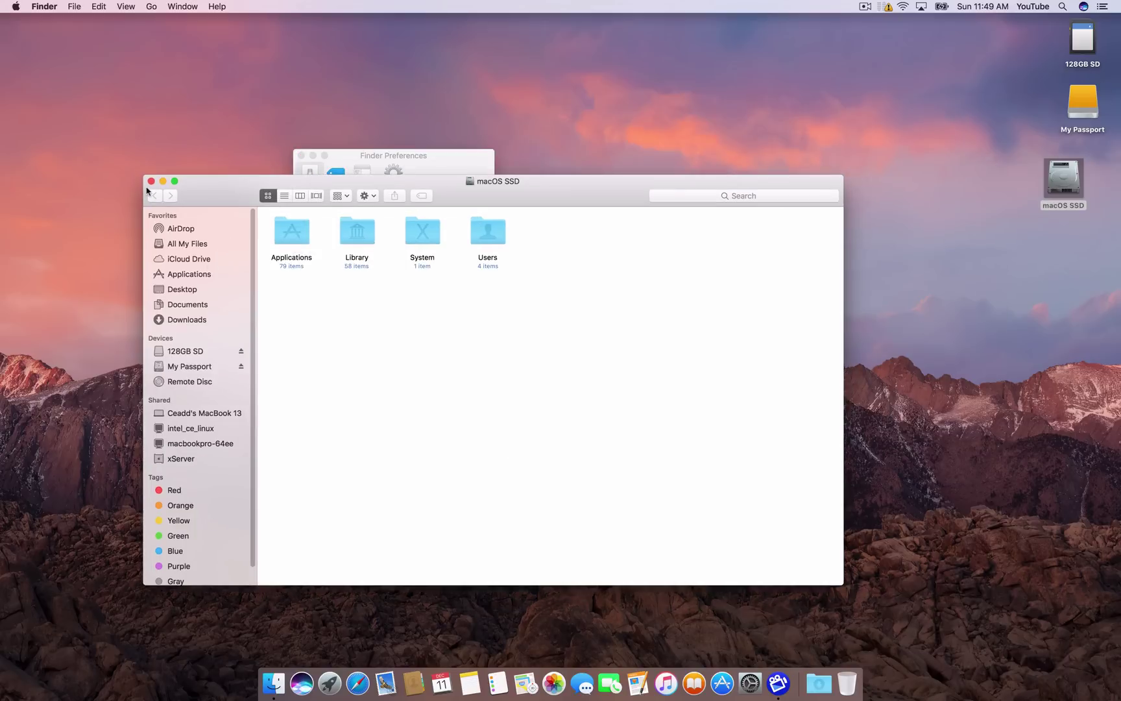
left_click(150, 182)
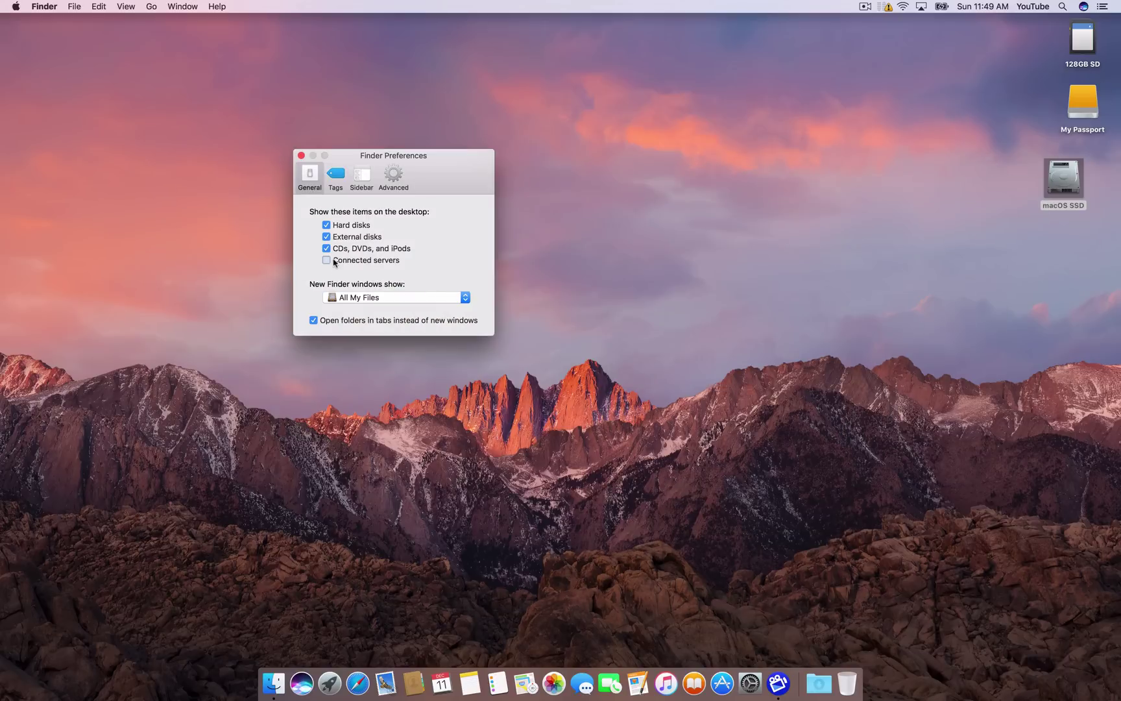
Show connected servers on the desktop, connect to the Vault share on the shared MacBook, and reposition its desktop icon
left_click(334, 261)
left_click(274, 683)
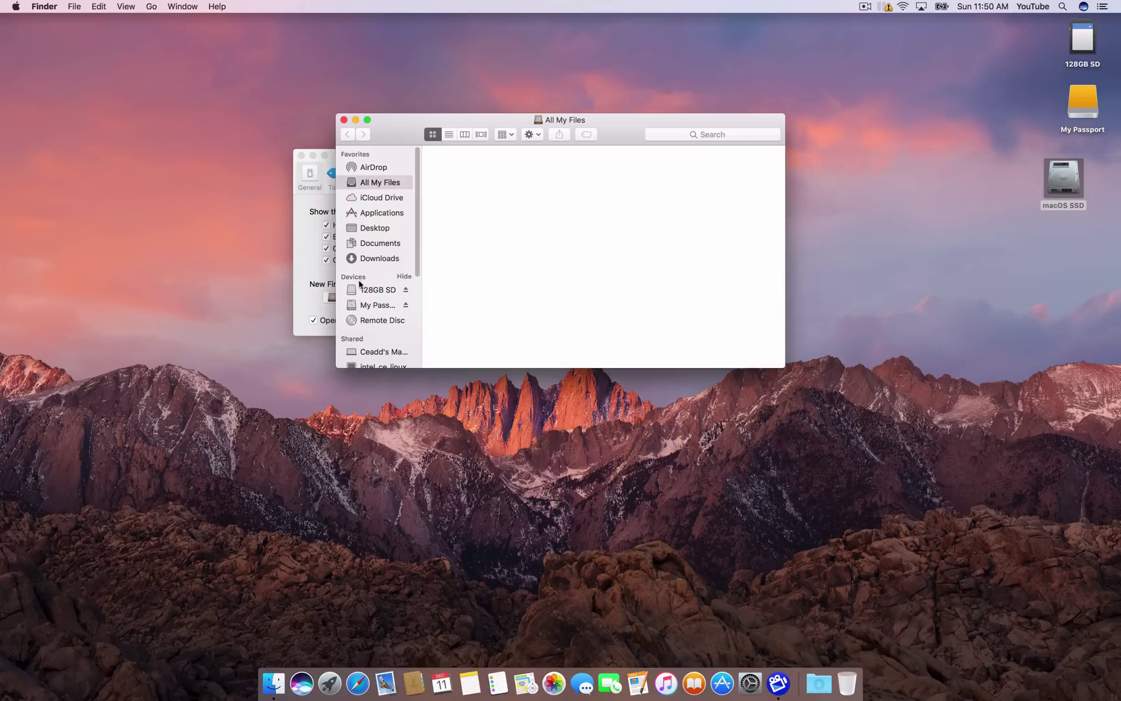
scroll(373, 327, "down", 3)
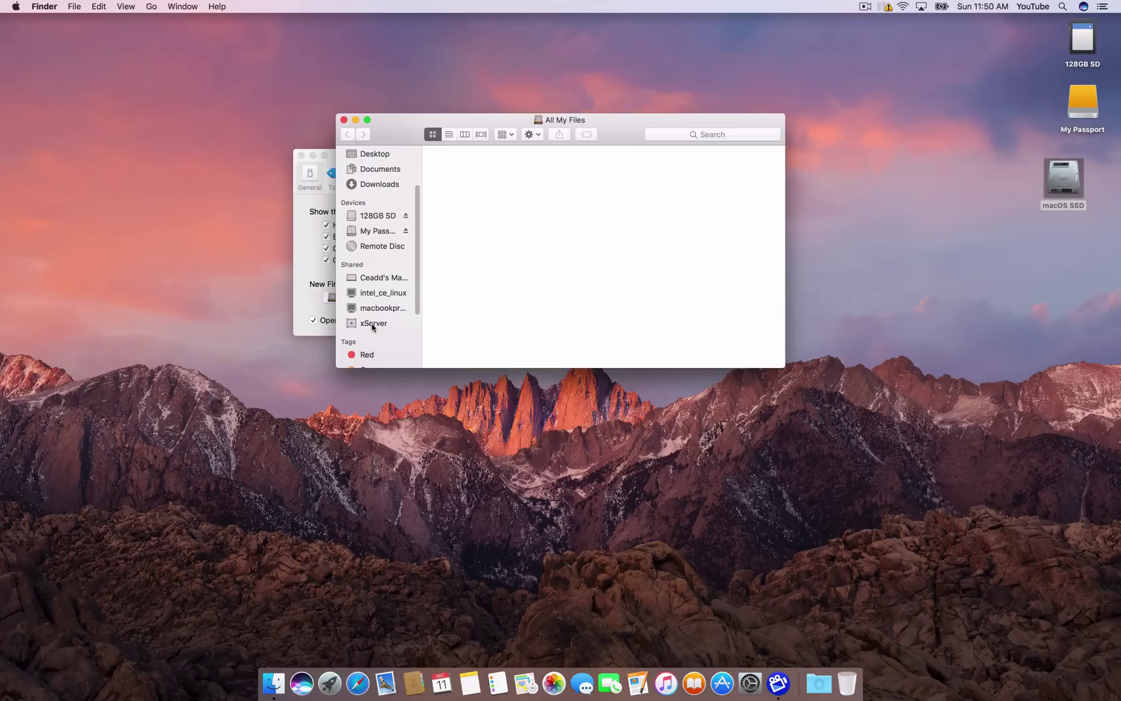
left_click(387, 284)
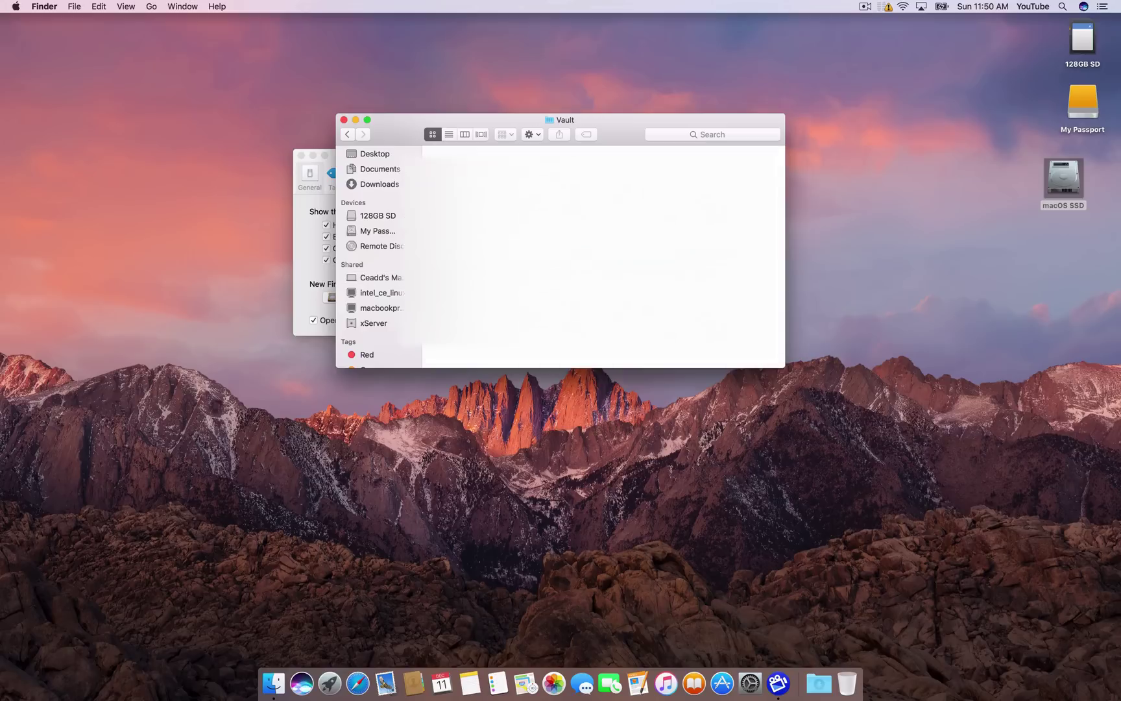
left_click(345, 120)
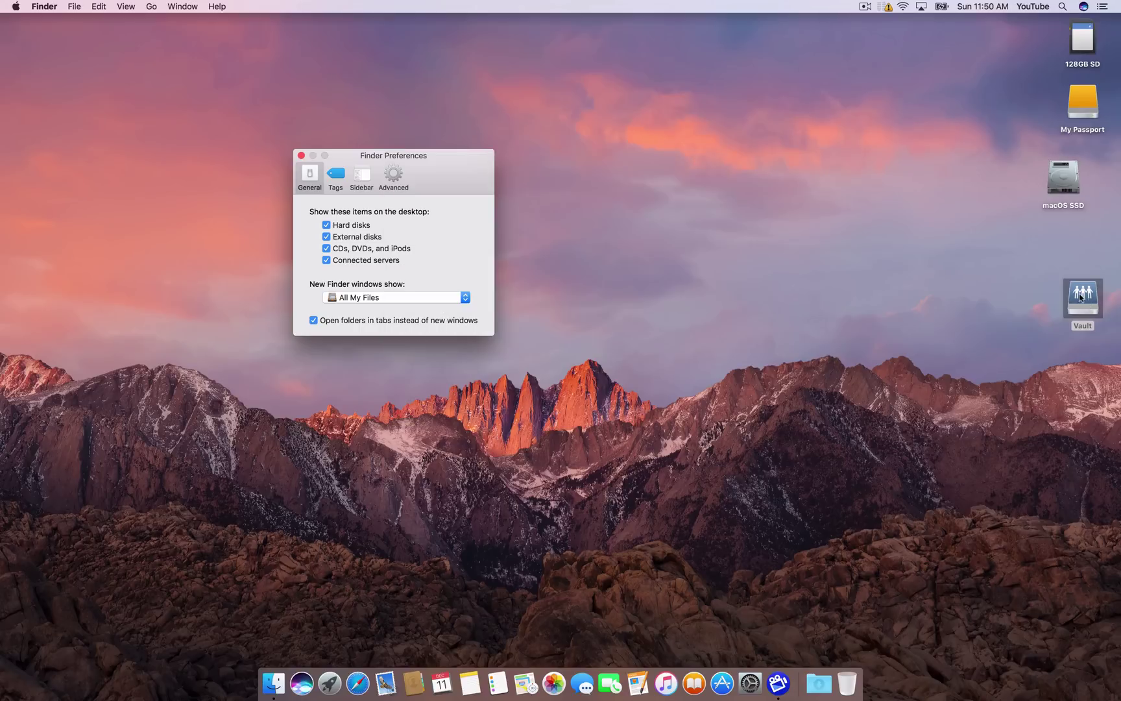
left_click_drag(1086, 298, 1082, 263)
Toggle the display of connected servers on the desktop off and on, leaving it enabled
left_click(348, 264)
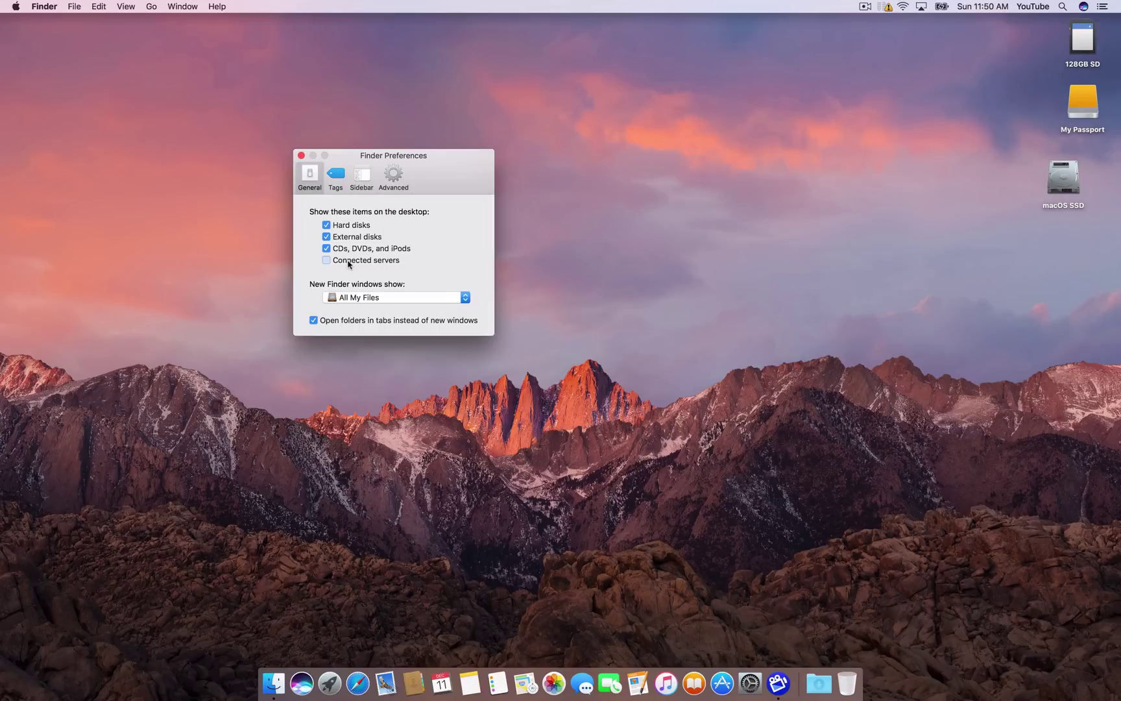
left_click(349, 264)
left_click(348, 264)
left_click(328, 261)
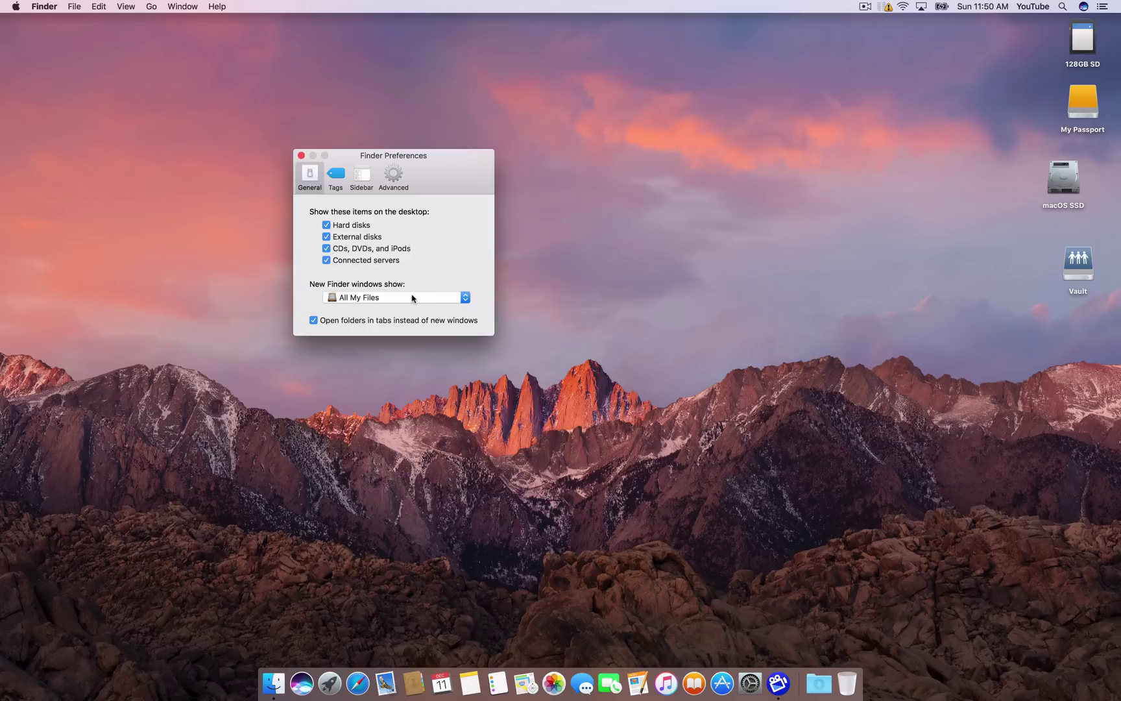
Set new Finder windows to show the YouTube home folder, reviewing the other available locations
left_click(411, 298)
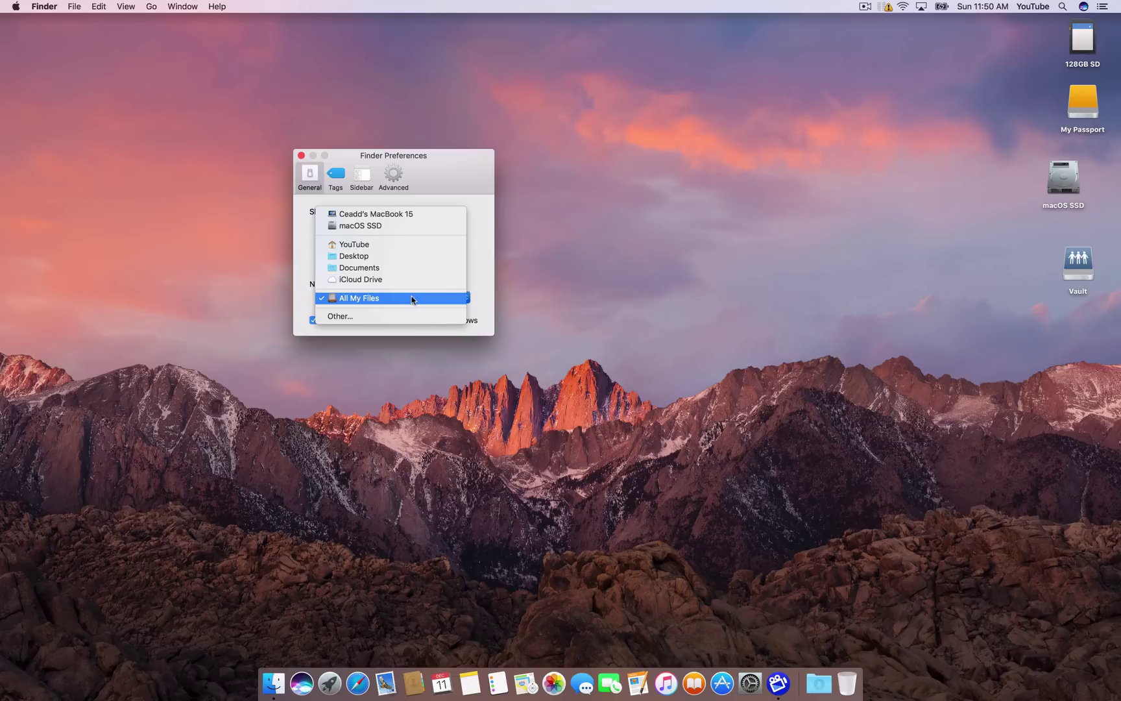
left_click(404, 245)
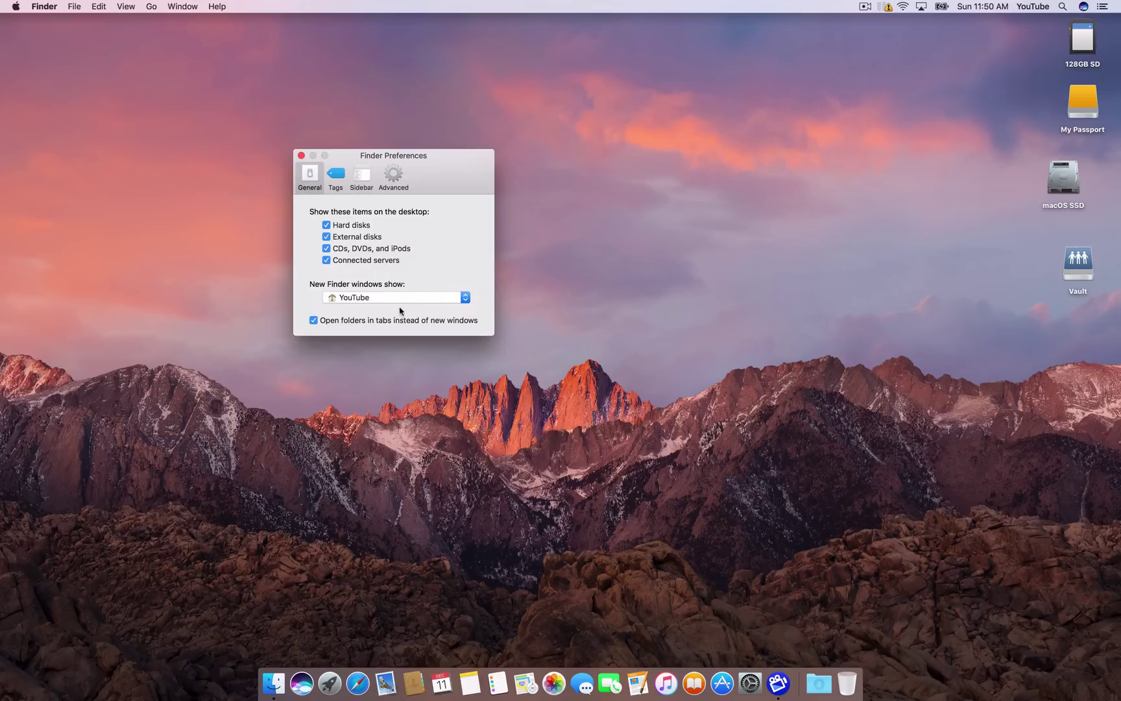
left_click(371, 303)
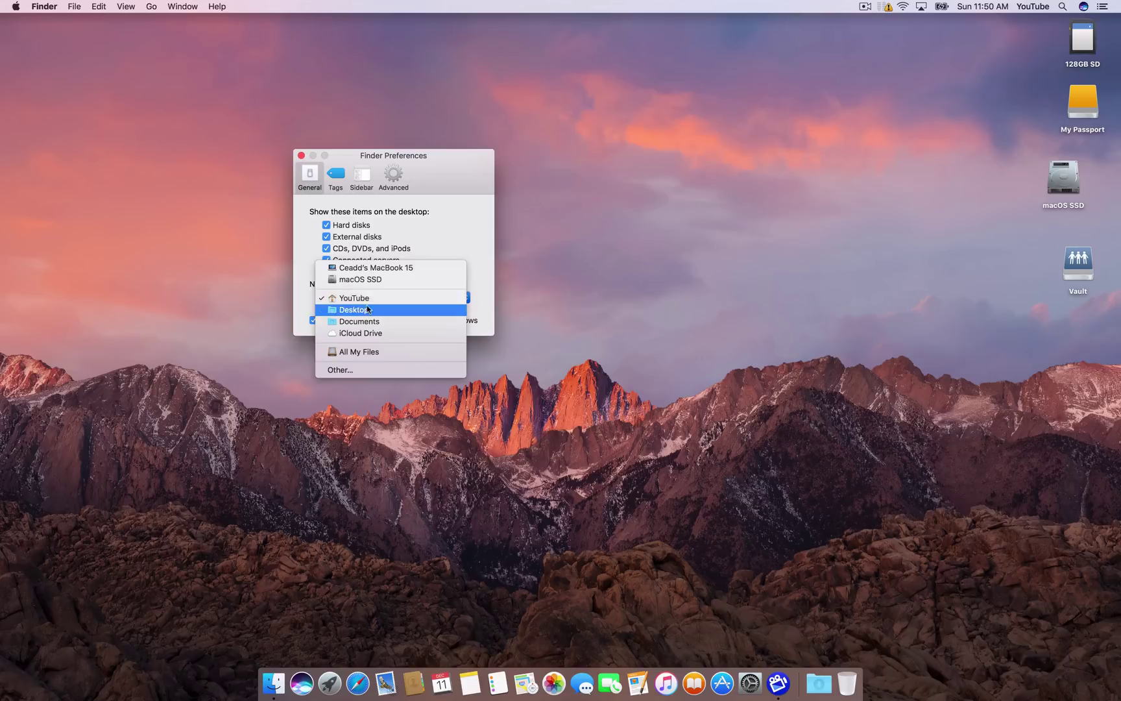
left_click(354, 303)
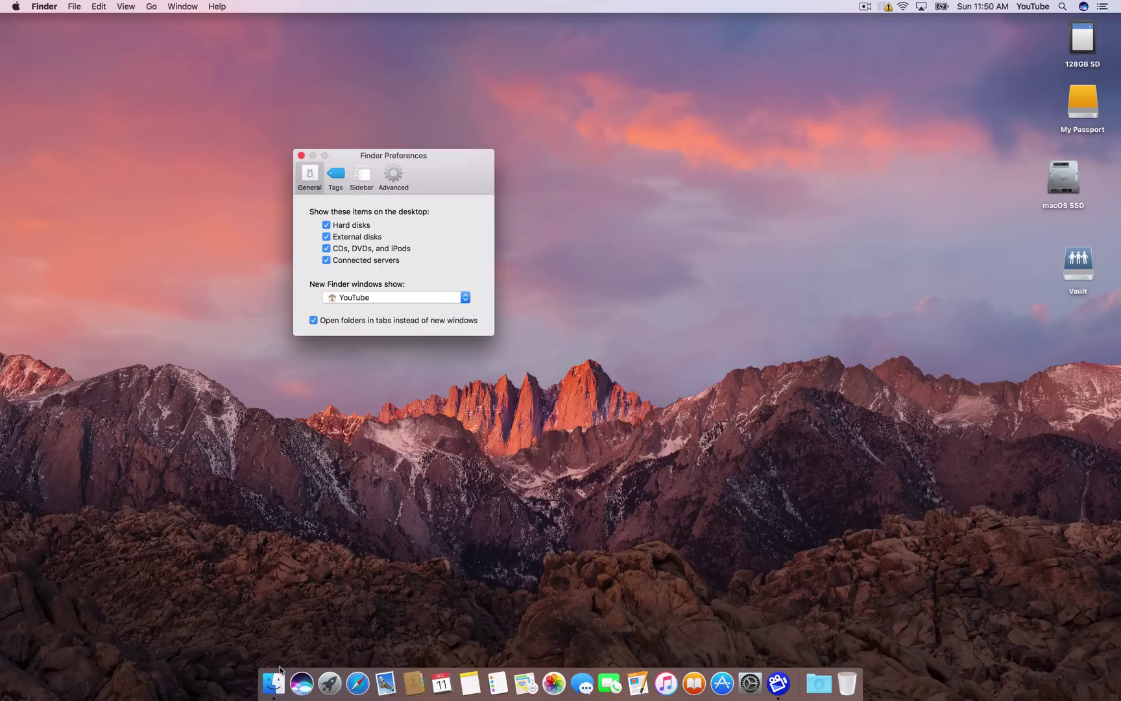
left_click(390, 300)
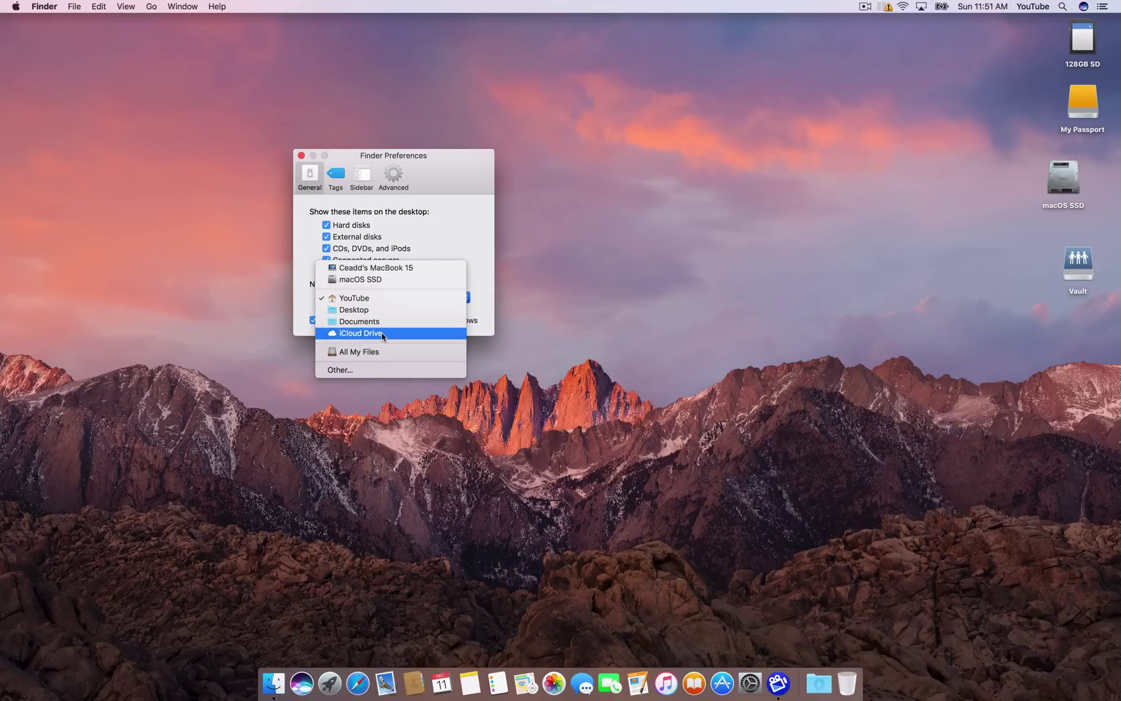
left_click(388, 297)
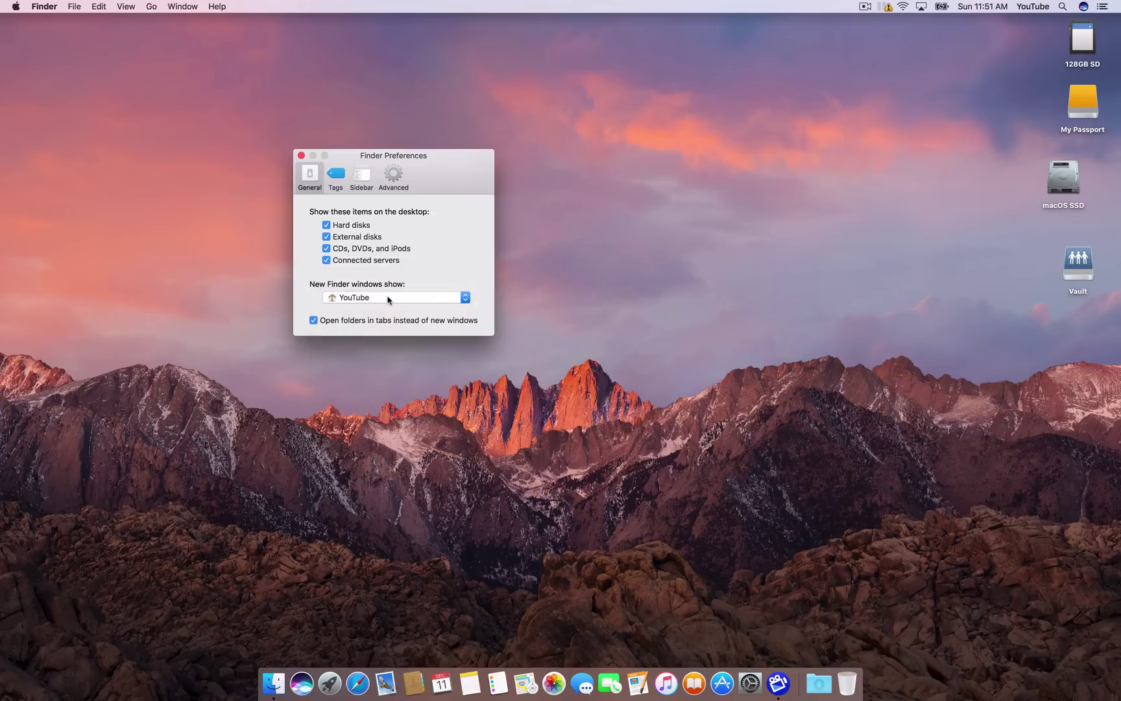
Add Movies, Music, Pictures and the YouTube home folder to the Finder sidebar favorites
left_click(339, 172)
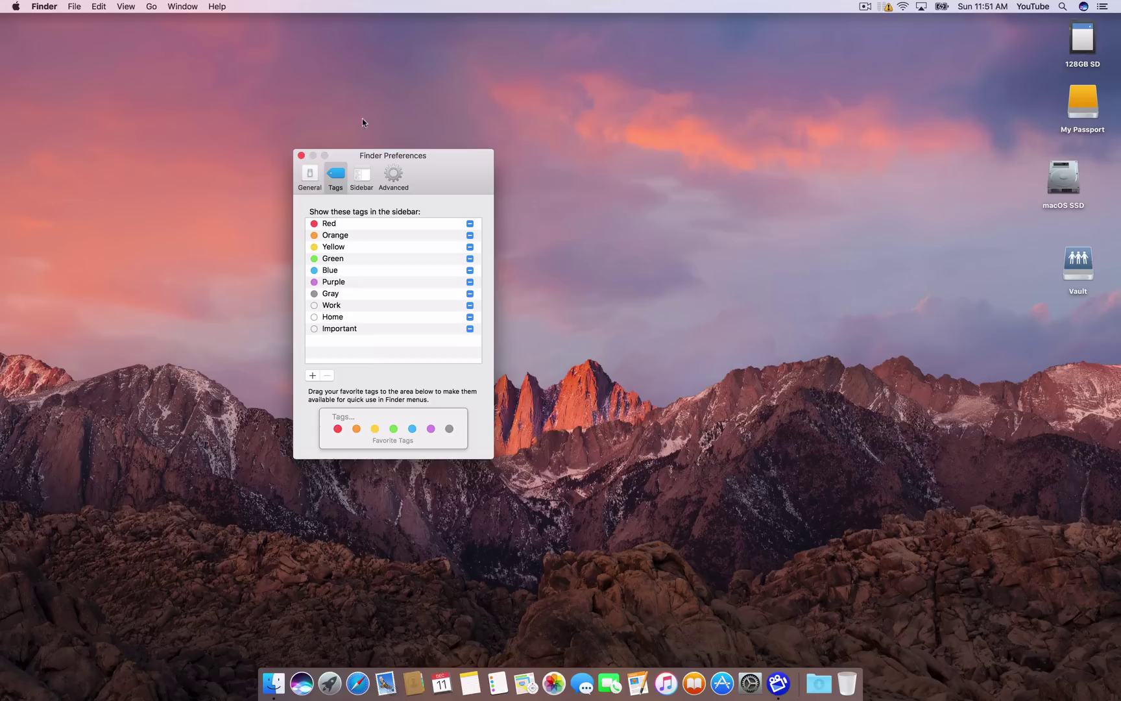
left_click(365, 174)
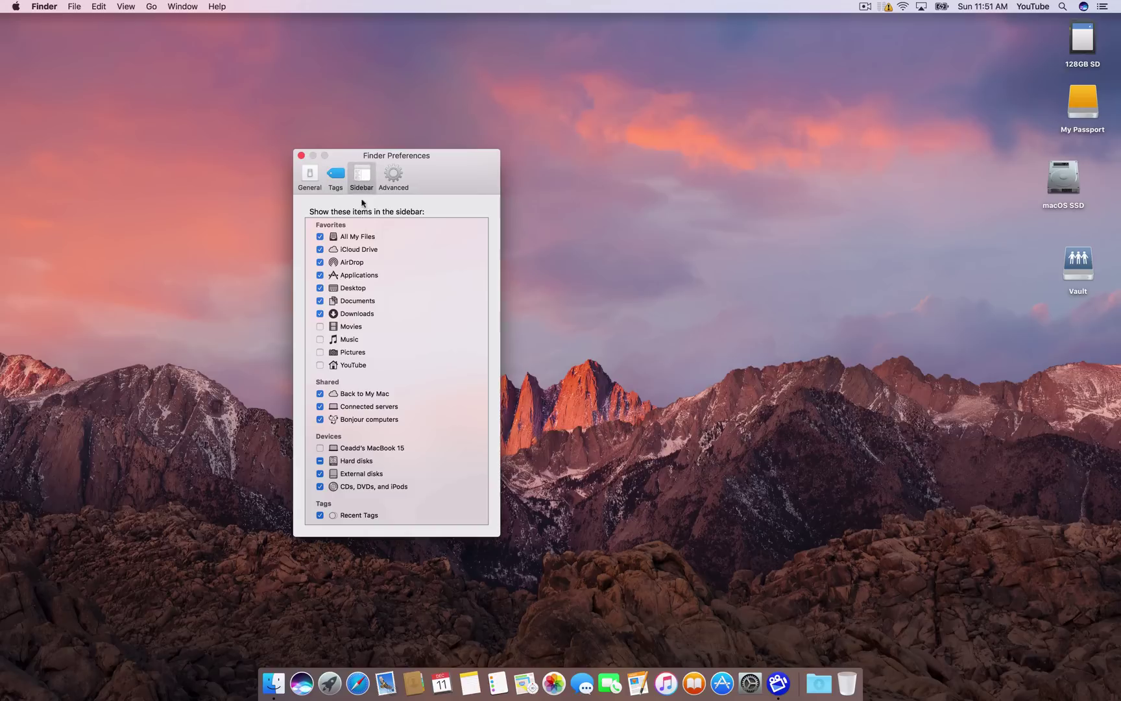
left_click(320, 326)
left_click(320, 352)
left_click(320, 365)
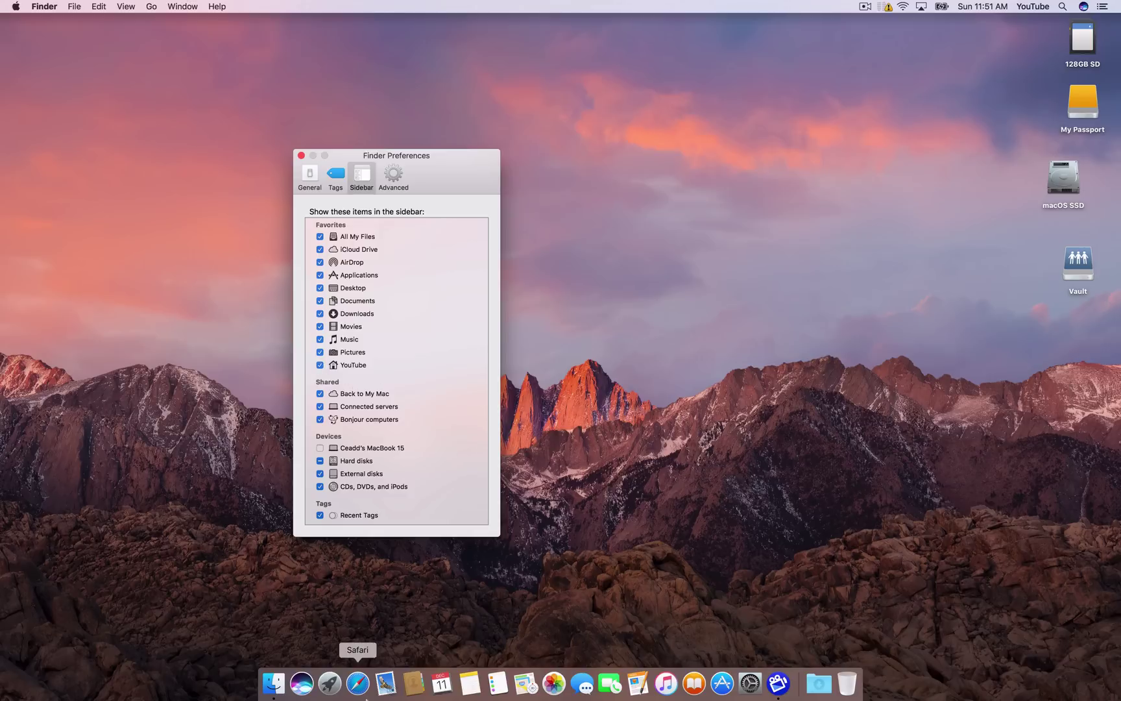
Open a new Finder window, place it beside the Finder preferences, and enlarge it to show the whole sidebar
left_click(273, 683)
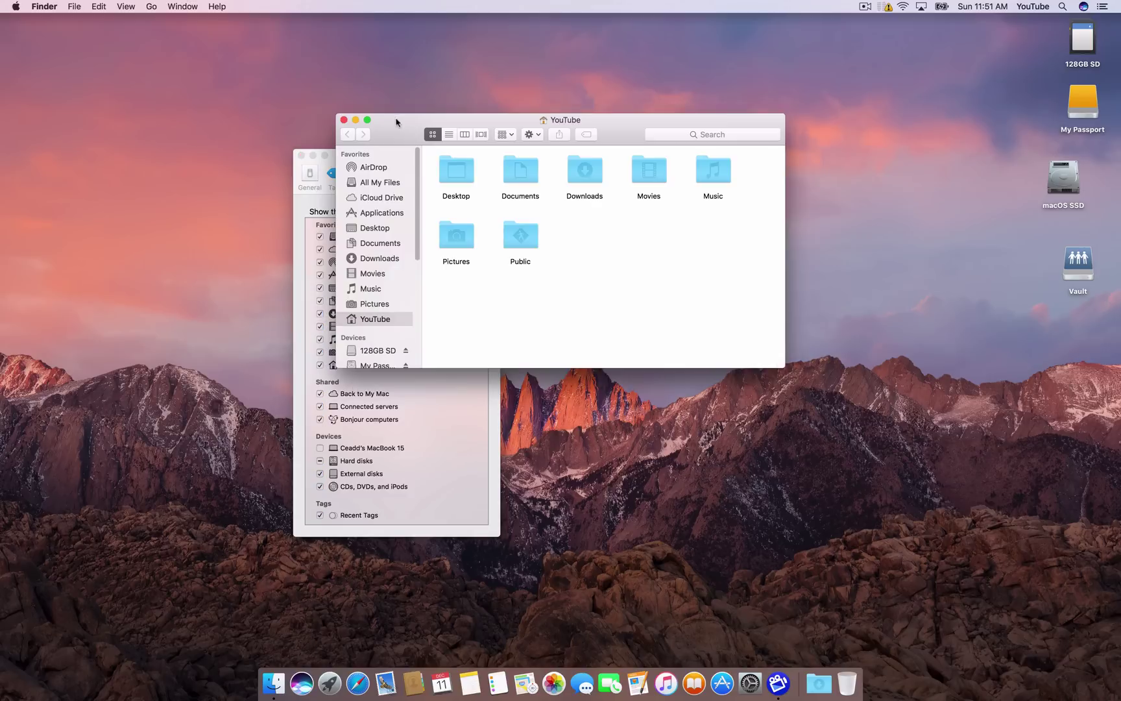
left_click_drag(397, 122, 628, 79)
left_click_drag(1014, 323, 1071, 641)
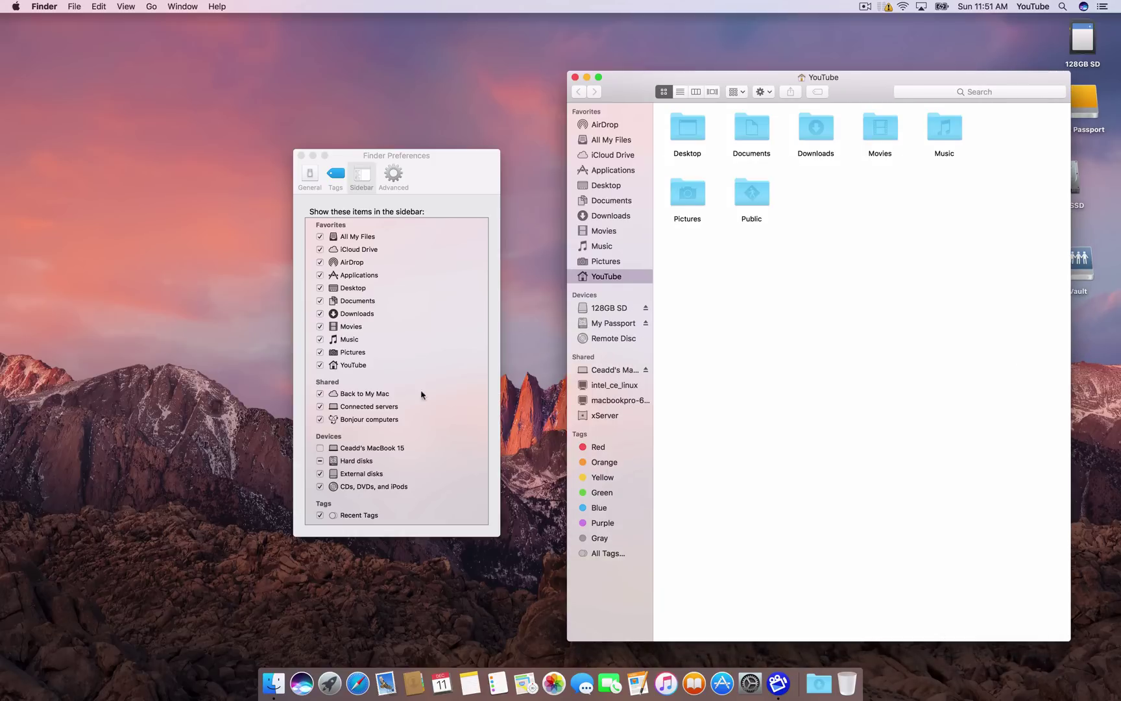
Remove Movies and Music from the Finder sidebar and add both back
left_click(320, 327)
left_click(320, 339)
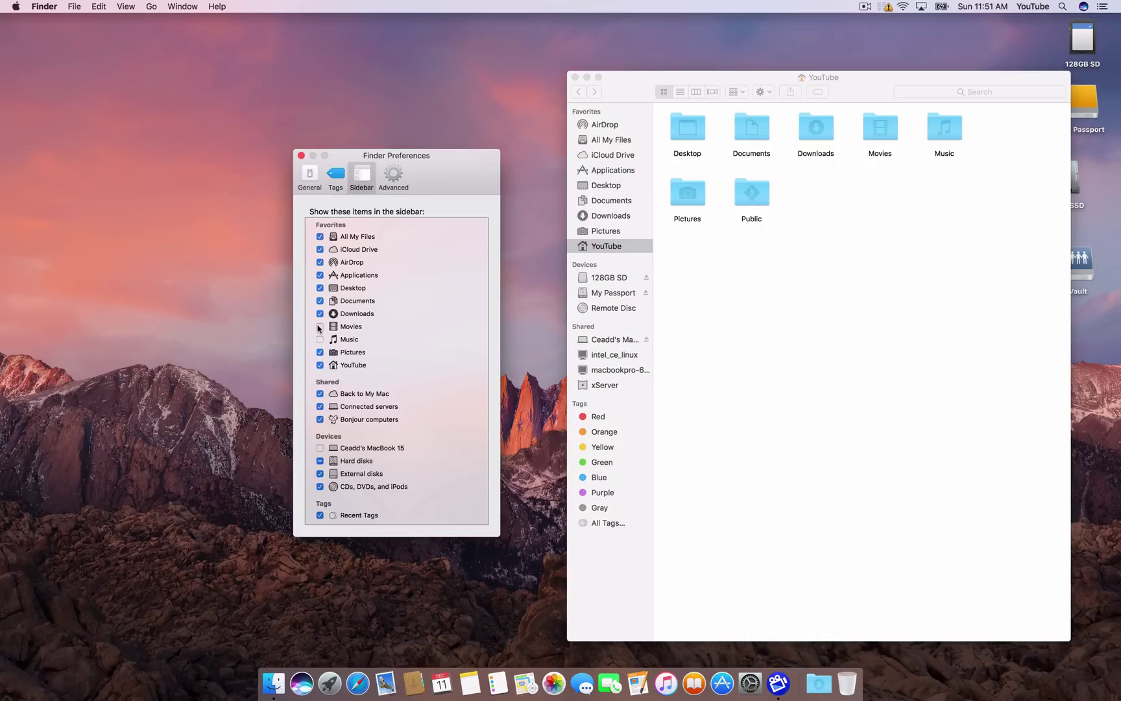
left_click(320, 327)
left_click(320, 339)
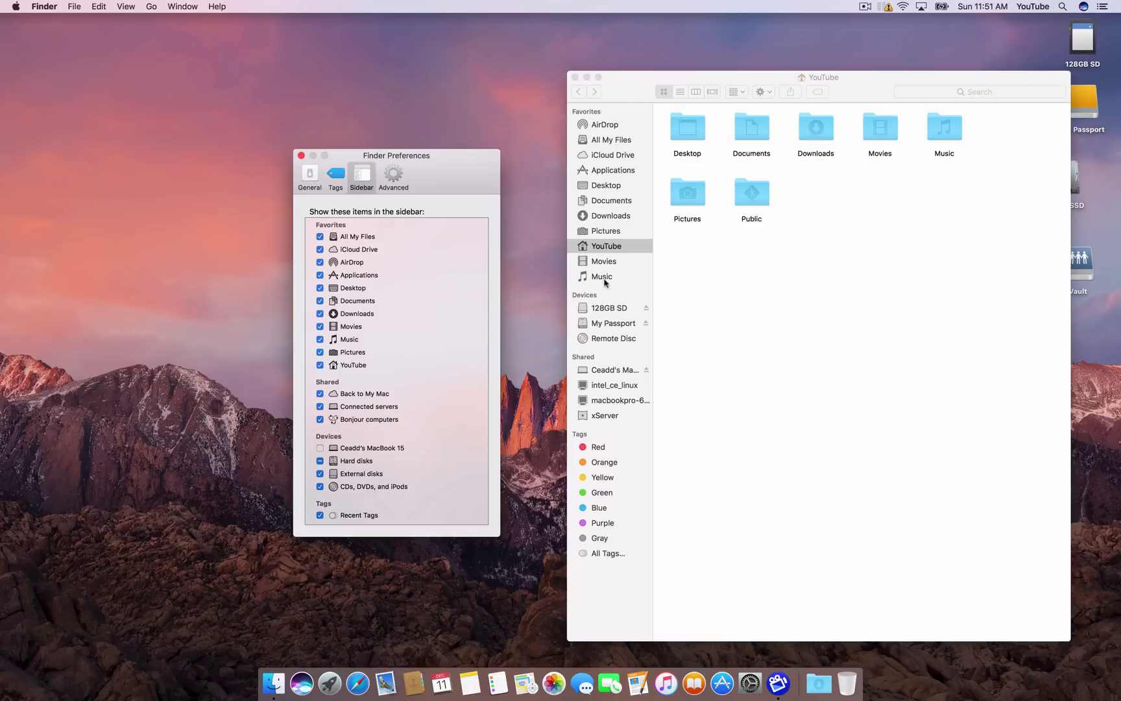
View the YouTube home, Movies and Music folders from the Finder sidebar
left_click(609, 247)
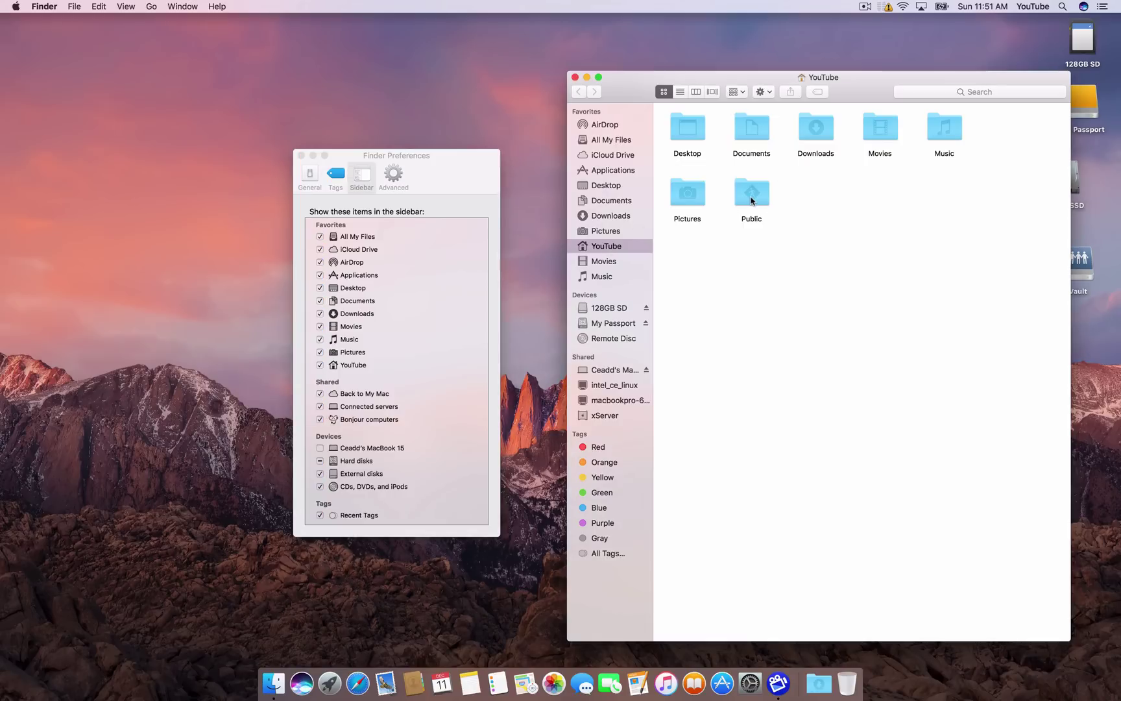
left_click(603, 267)
left_click(600, 278)
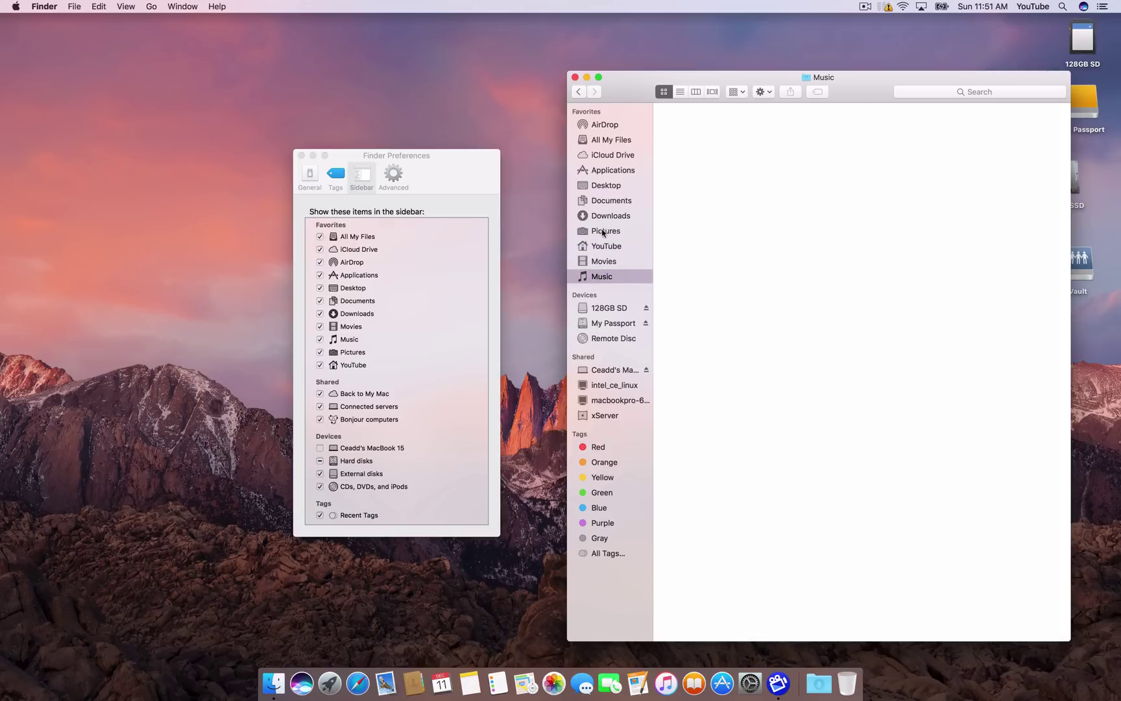
Remove All My Files and Recent Tags from the Finder sidebar and show the MacBook 15 computer under Devices
left_click(599, 221)
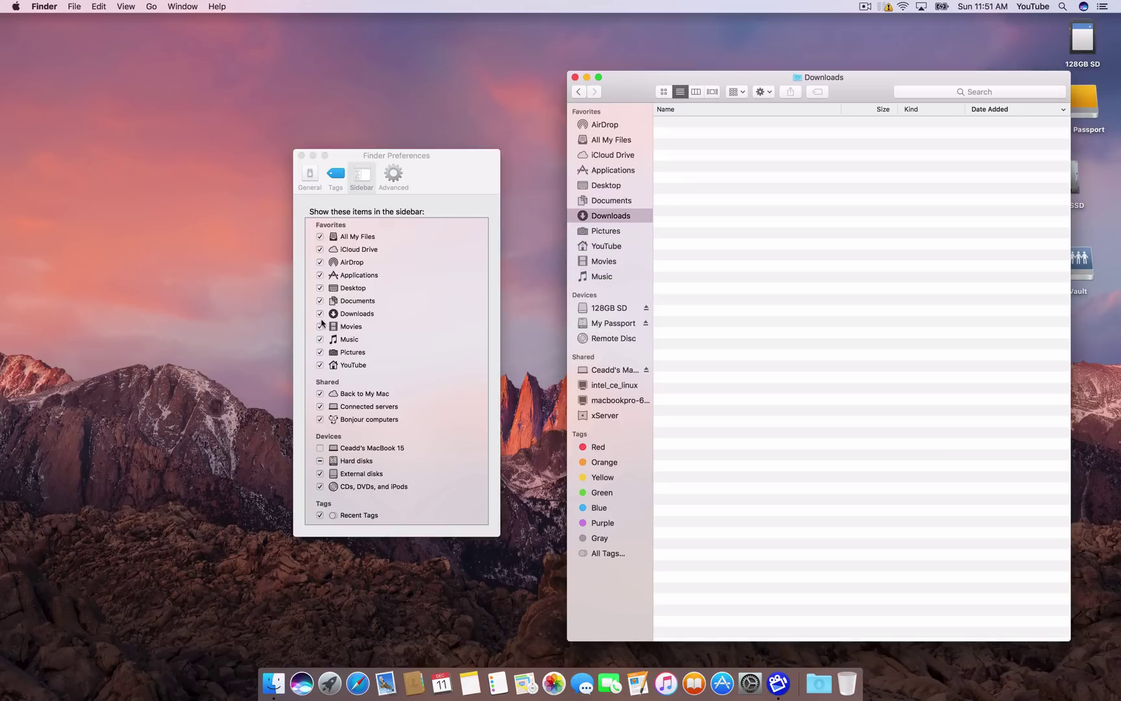
left_click(320, 237)
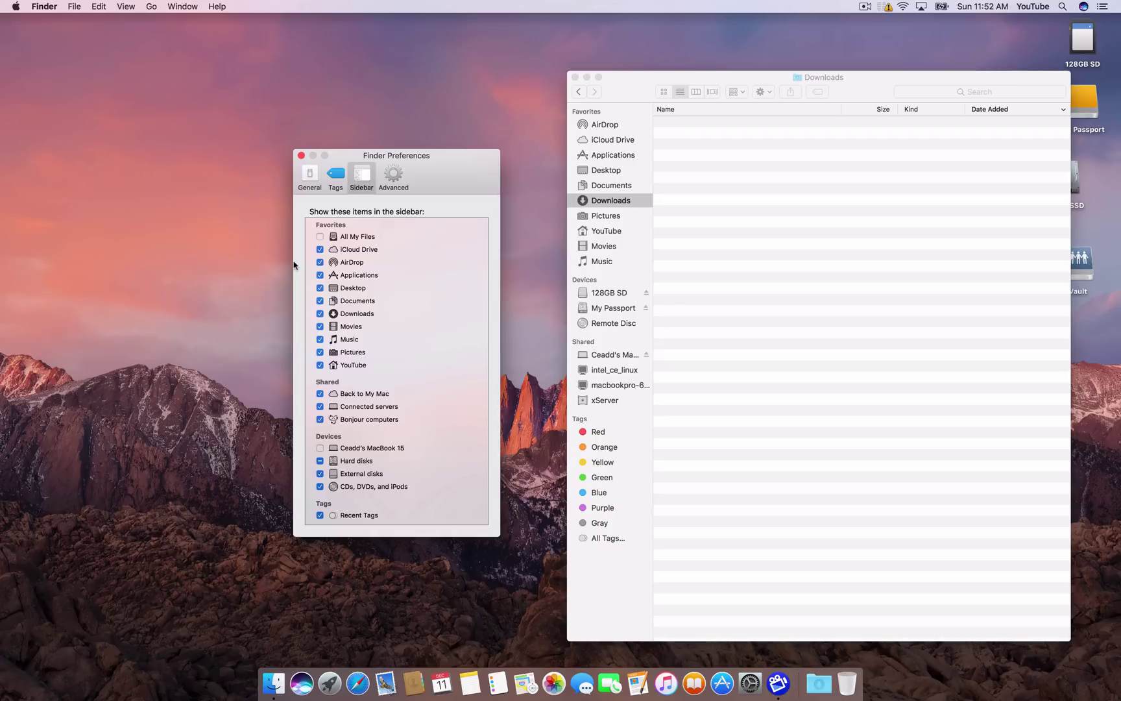
left_click(319, 447)
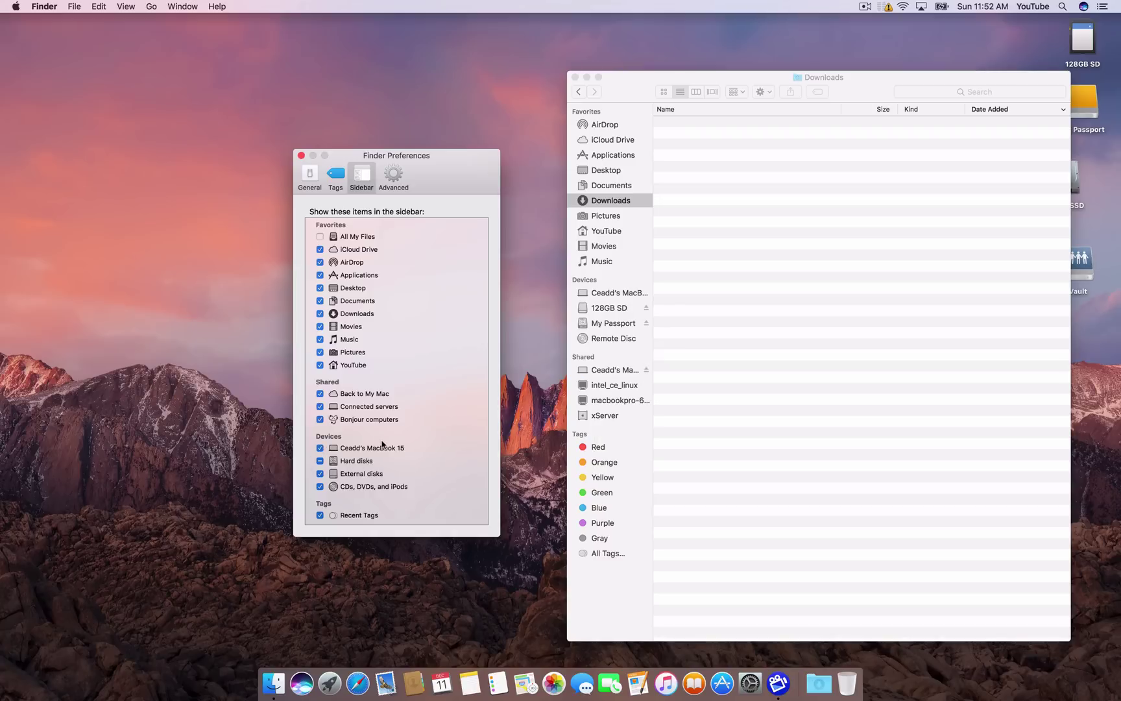
left_click(624, 295)
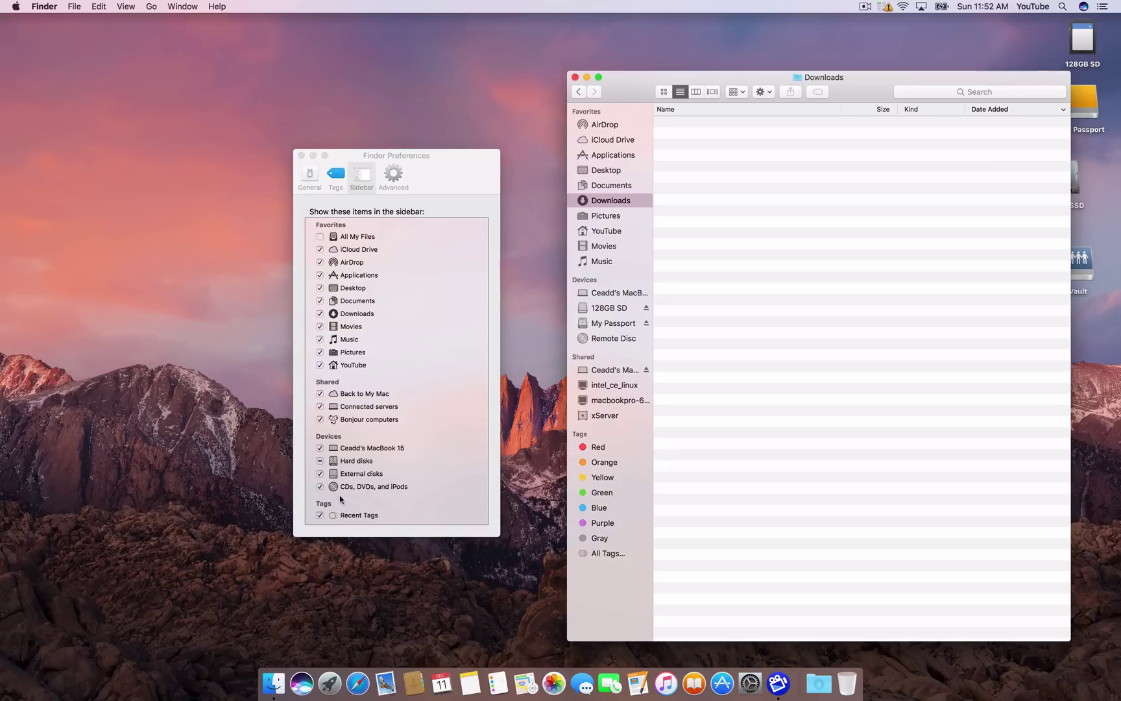
left_click(320, 514)
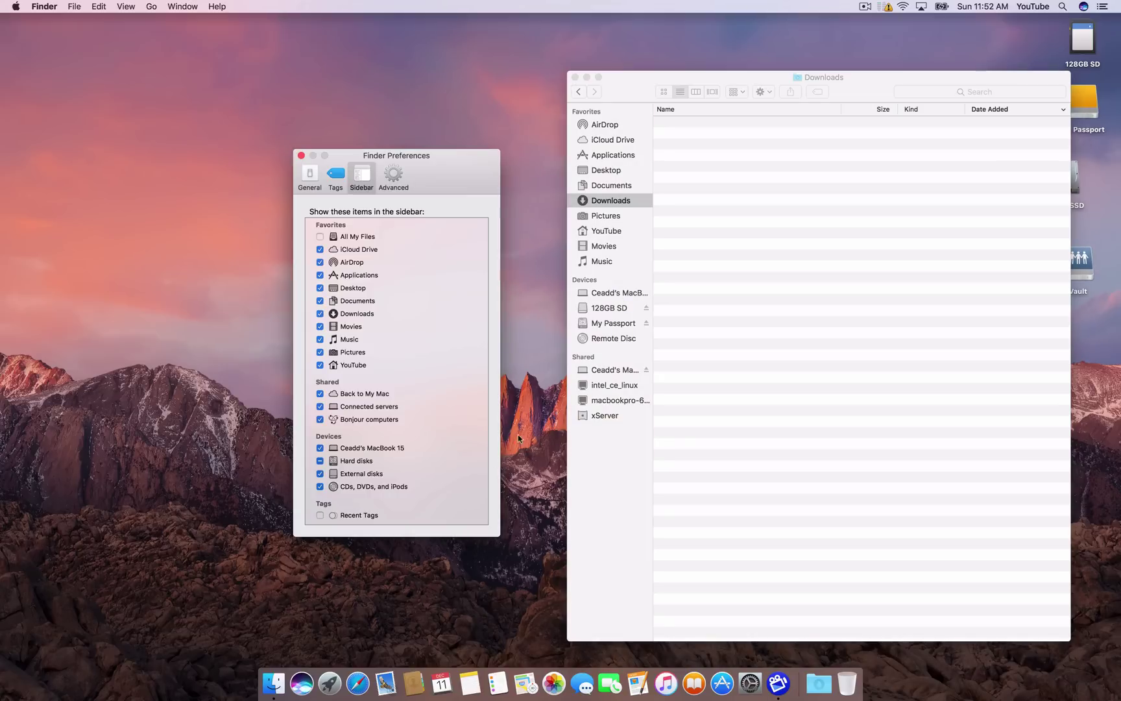
Turn on showing all filename extensions in Finder's advanced preferences and switch the Downloads window to icon view
left_click(394, 173)
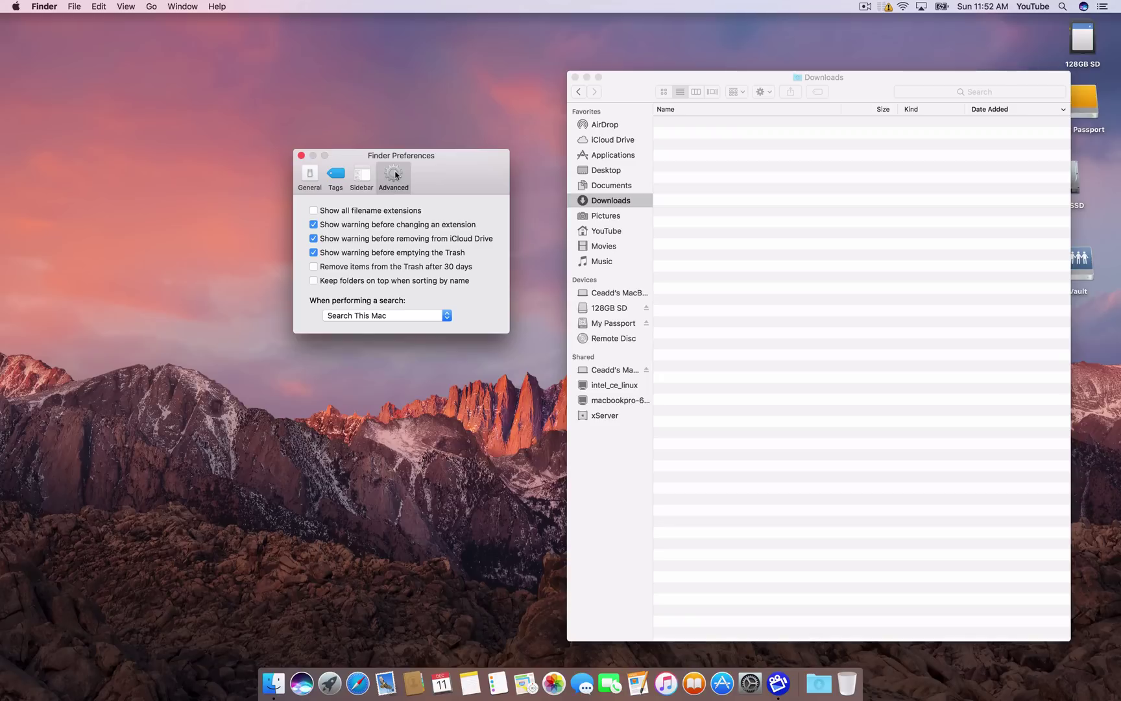
left_click(328, 213)
left_click_drag(644, 78, 536, 50)
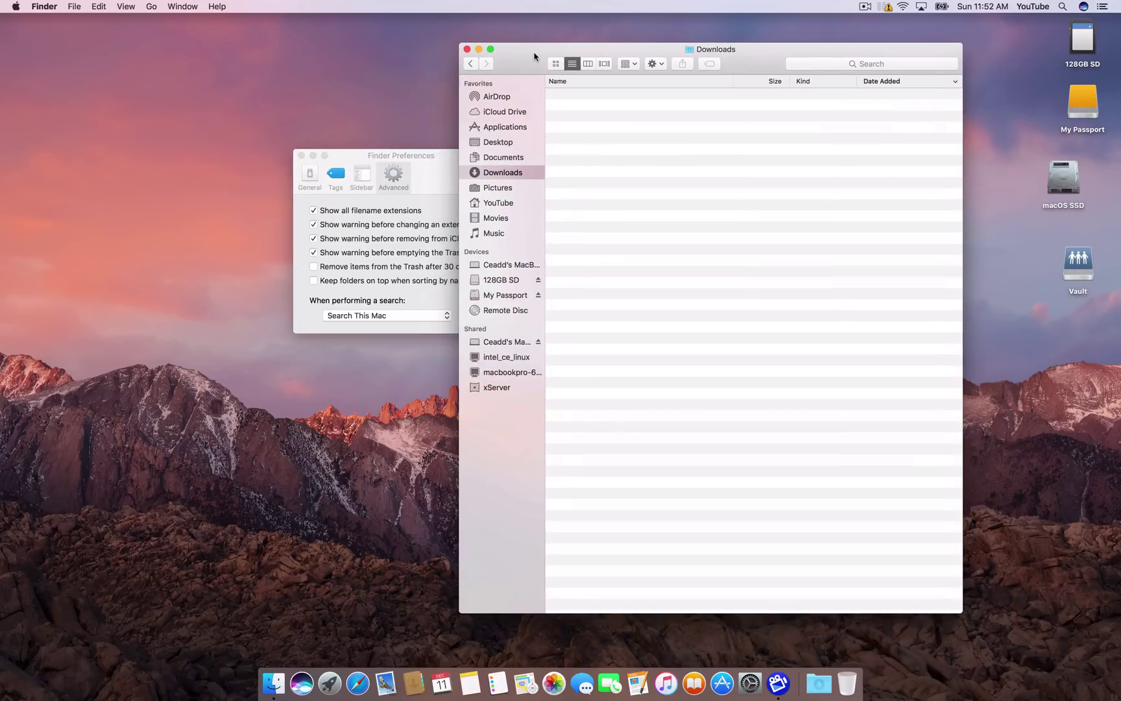
left_click(556, 63)
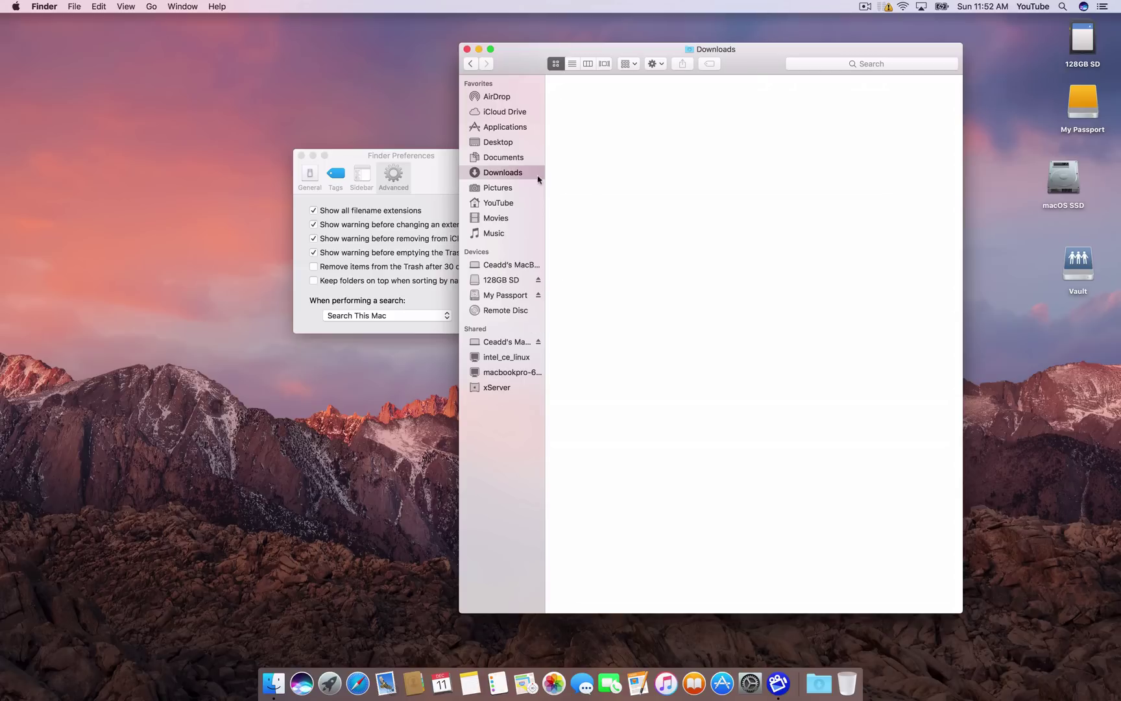
Enable removing items from the Trash after 30 days, and close Finder Preferences after checking the Tags and General settings
left_click_drag(442, 170, 356, 183)
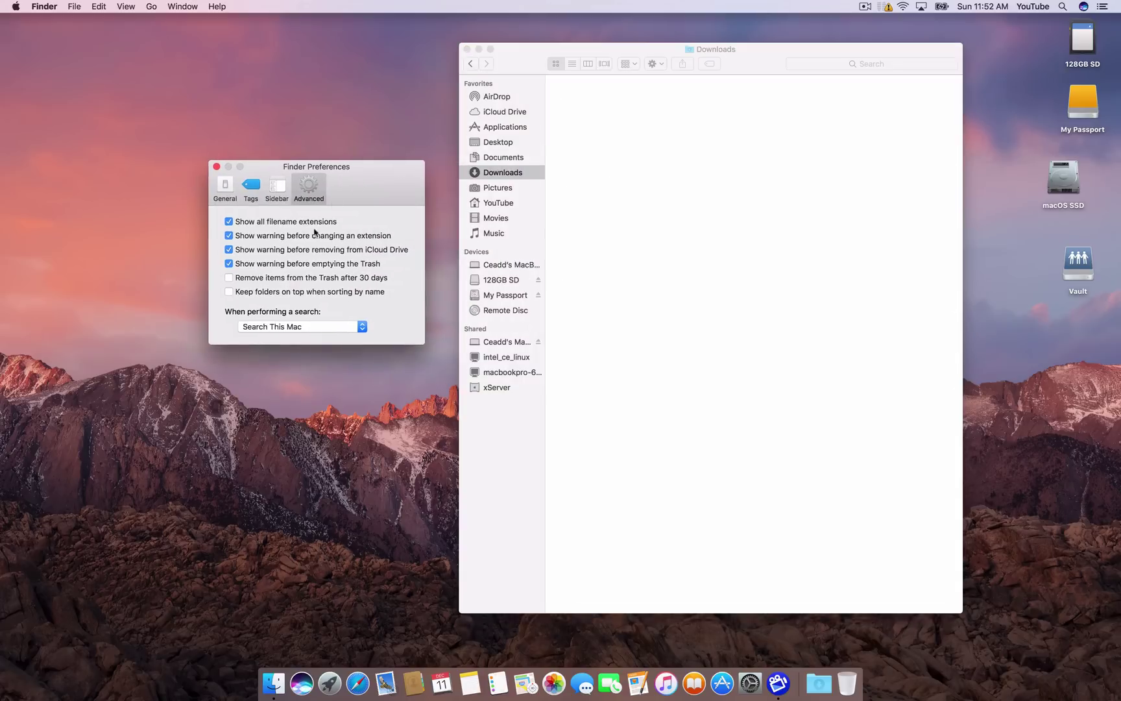
left_click(290, 277)
left_click(247, 184)
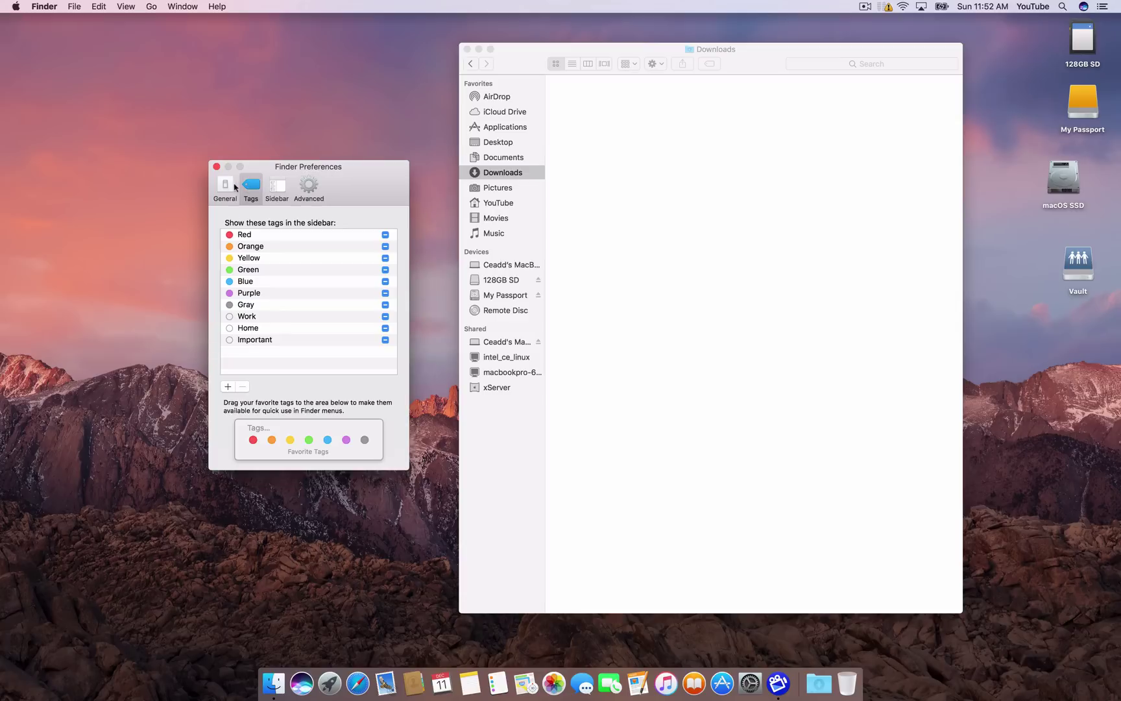
left_click(228, 186)
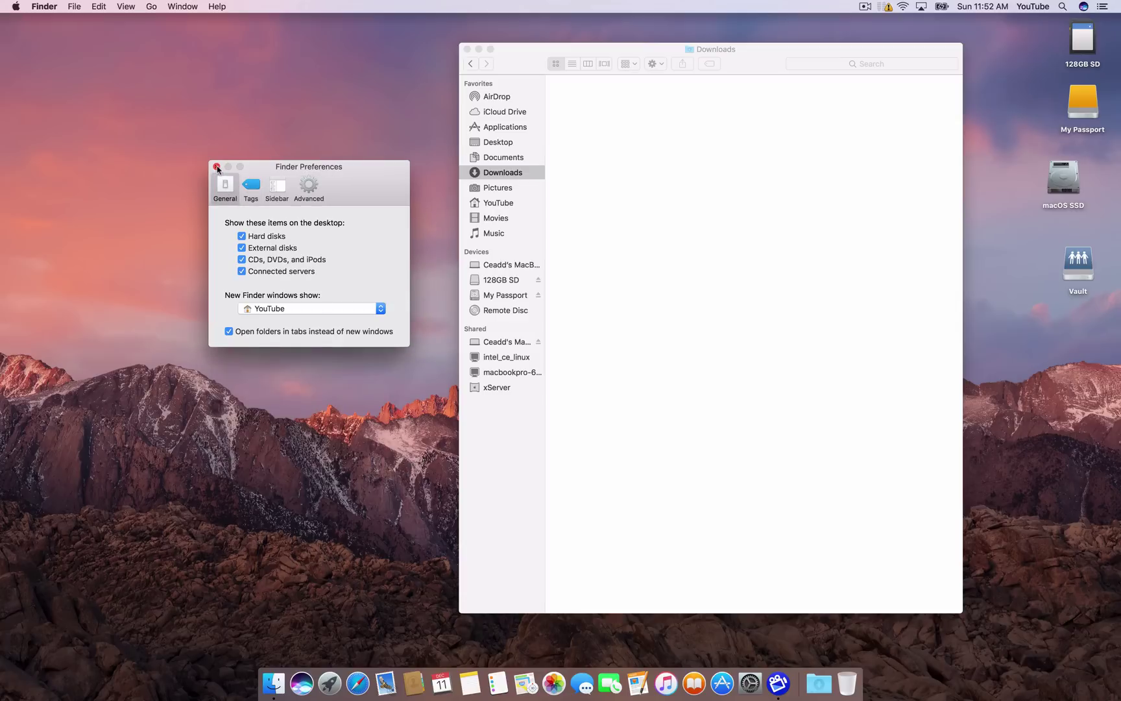
left_click(216, 167)
left_click_drag(549, 54, 349, 110)
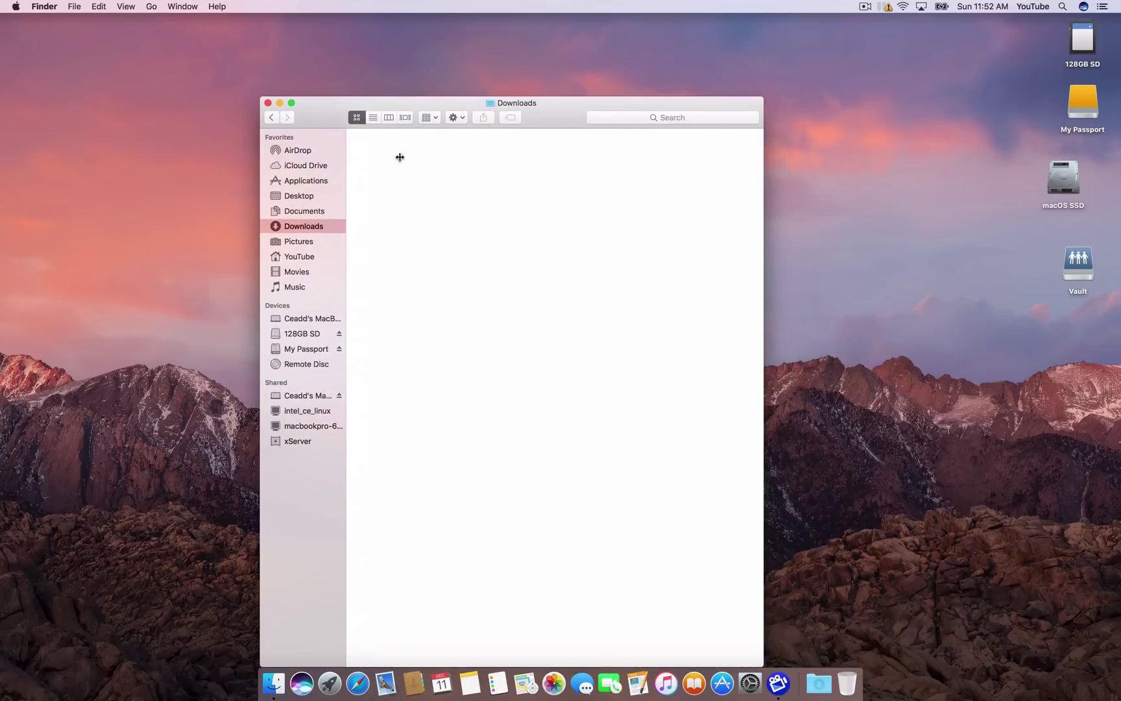
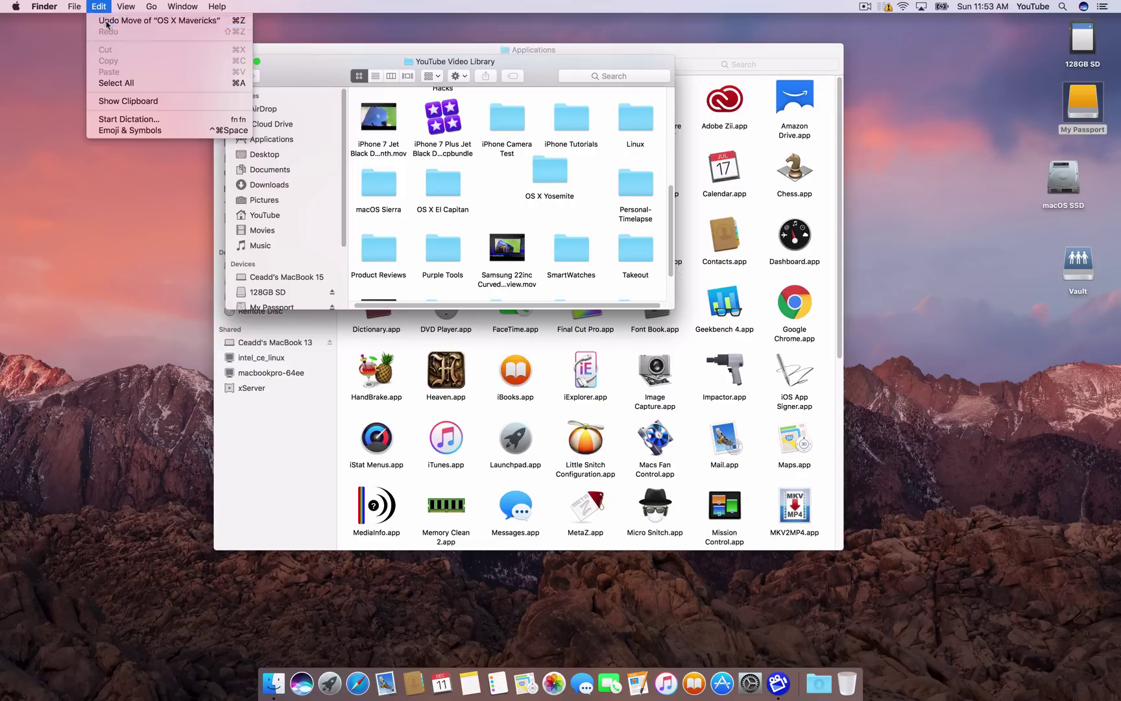
Scatter the Upload to youtube, Product Reviews, Upload txo youtube and Purple Tools folders out of their neat rows in YouTube Video Library
mouse_move(382, 191)
left_mouse_down()
mouse_move(493, 238)
mouse_move(440, 188)
mouse_move(404, 189)
left_mouse_up()
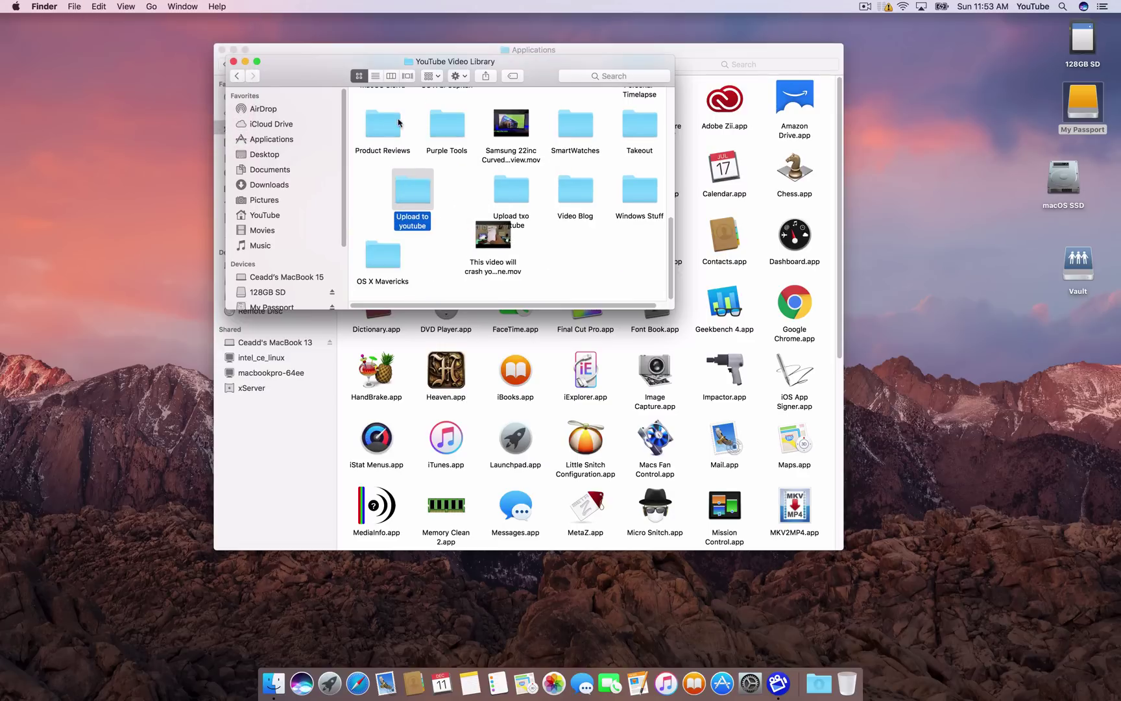
left_click_drag(399, 122, 423, 132)
left_click_drag(517, 200, 483, 193)
left_click_drag(455, 116, 452, 154)
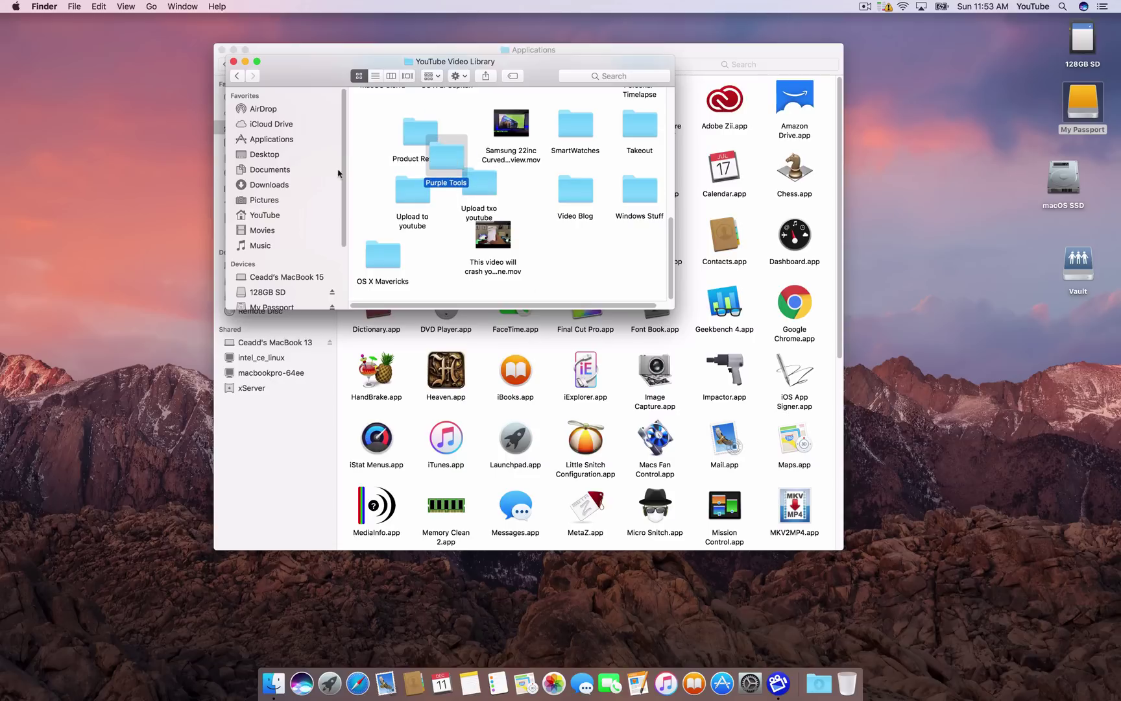
left_click(374, 169)
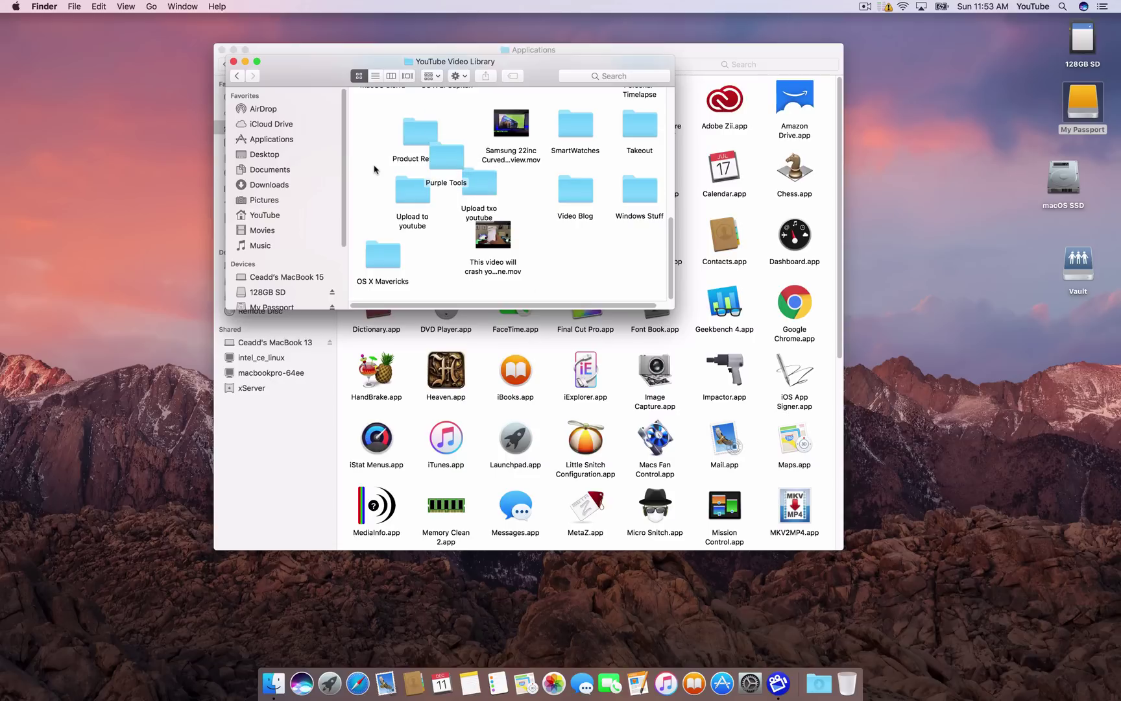
scroll(379, 169, "up", 10)
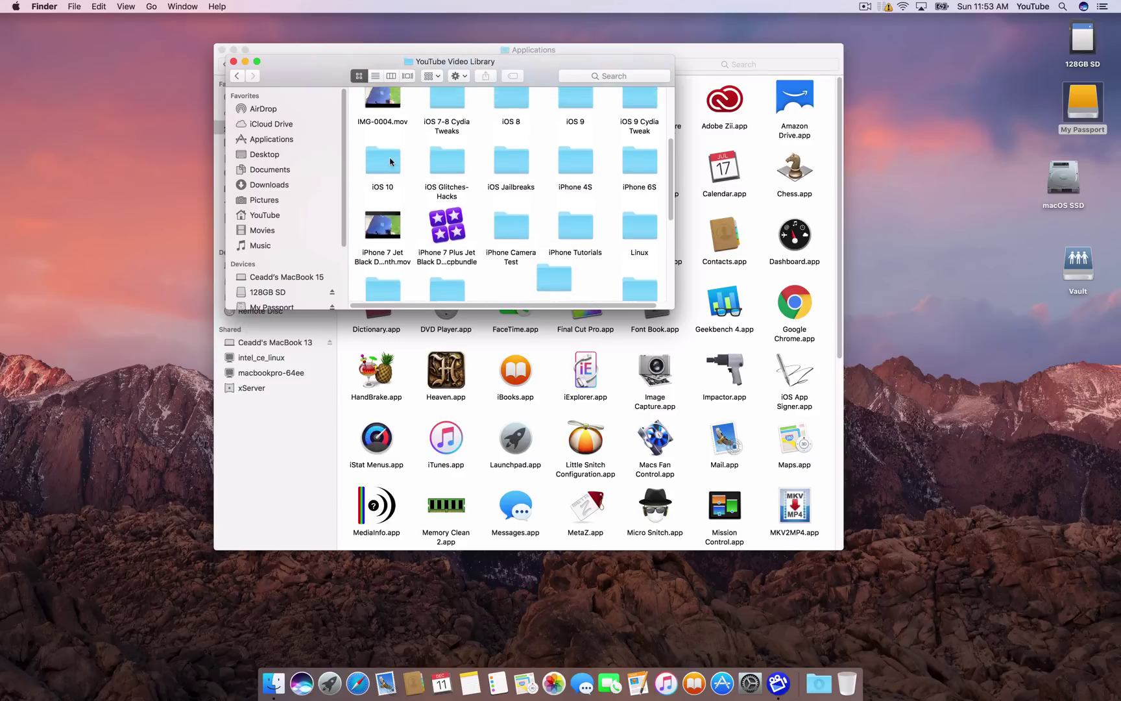
scroll(390, 162, "down", 15)
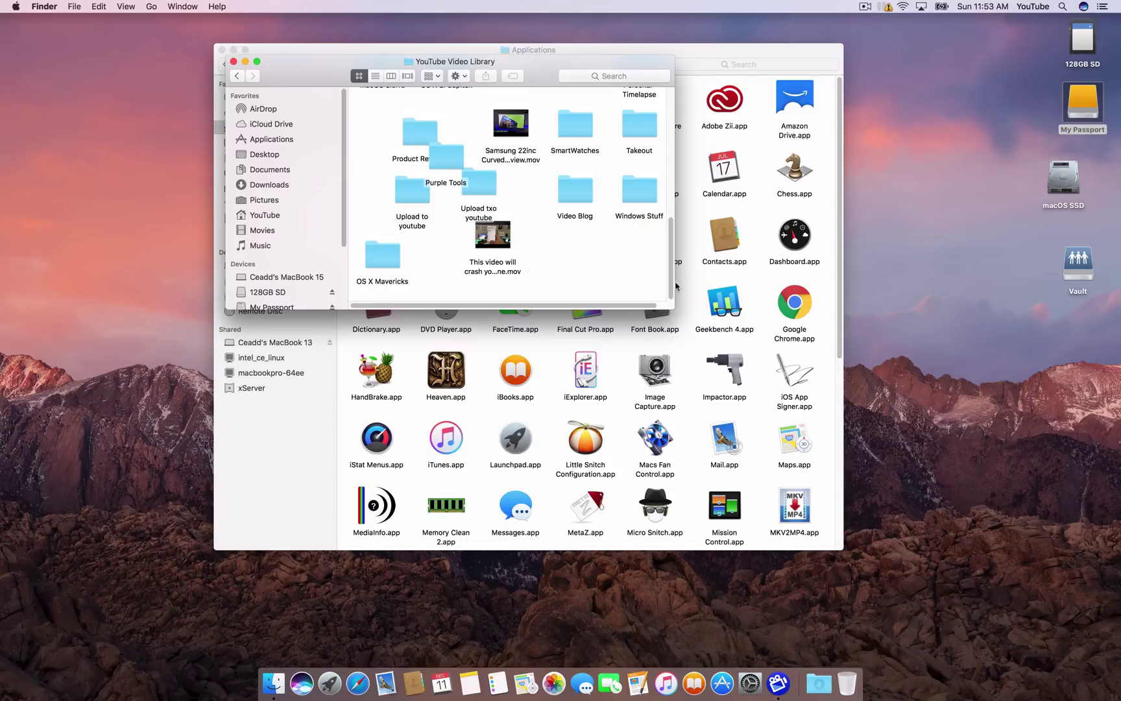
Close the Applications window and enlarge the YouTube Video Library window to show all its items
left_click(222, 51)
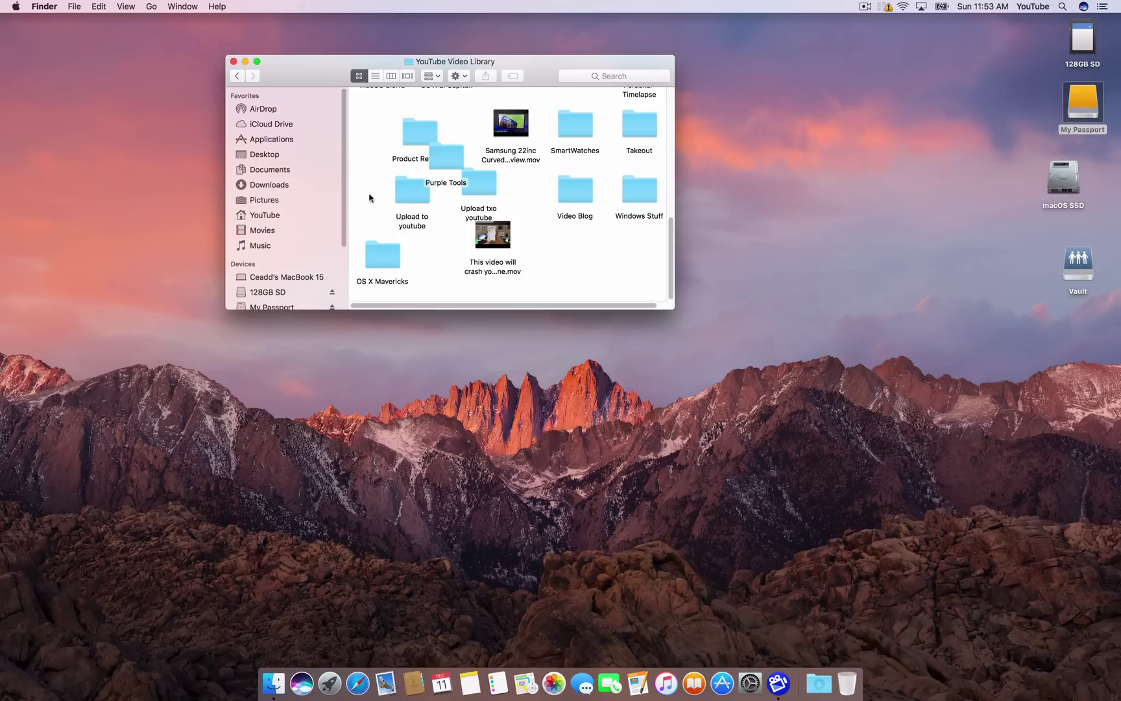
left_click_drag(291, 67, 155, 54)
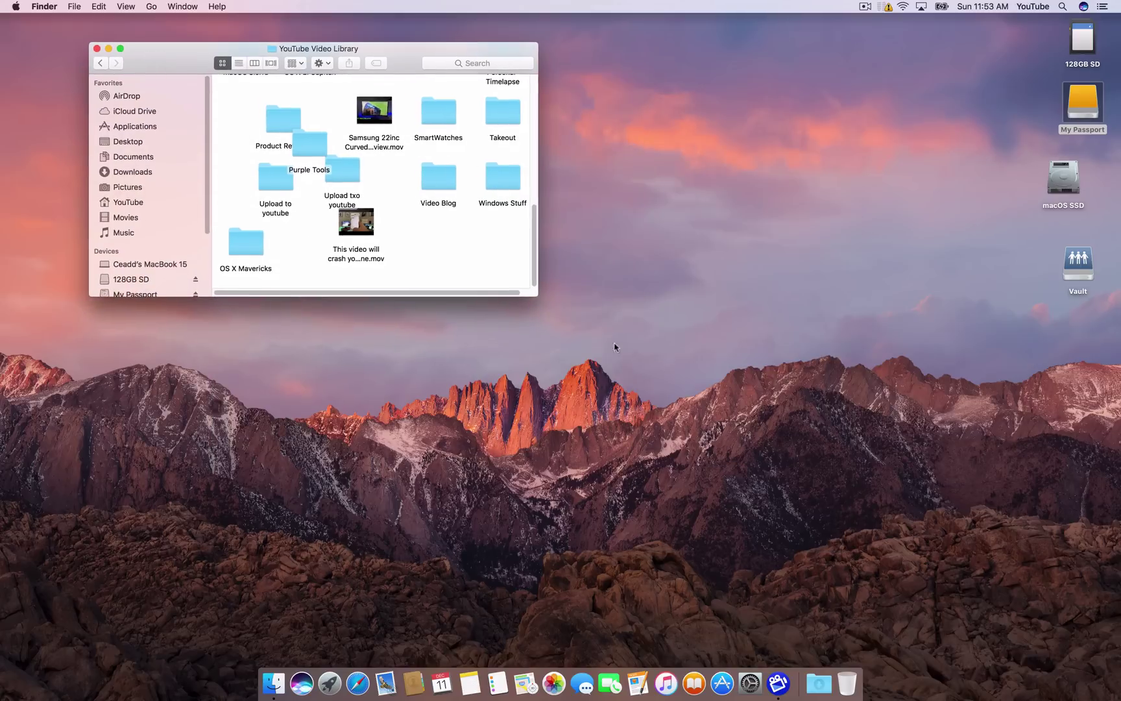
left_click_drag(536, 283, 1021, 651)
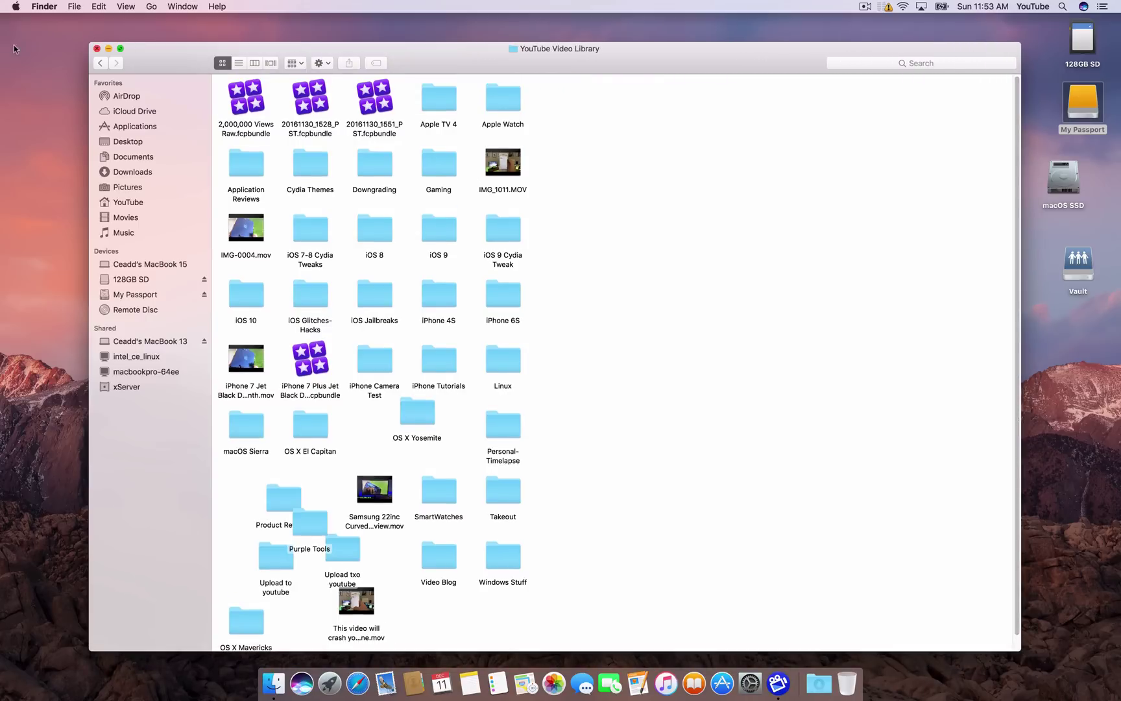
left_click_drag(173, 60, 121, 44)
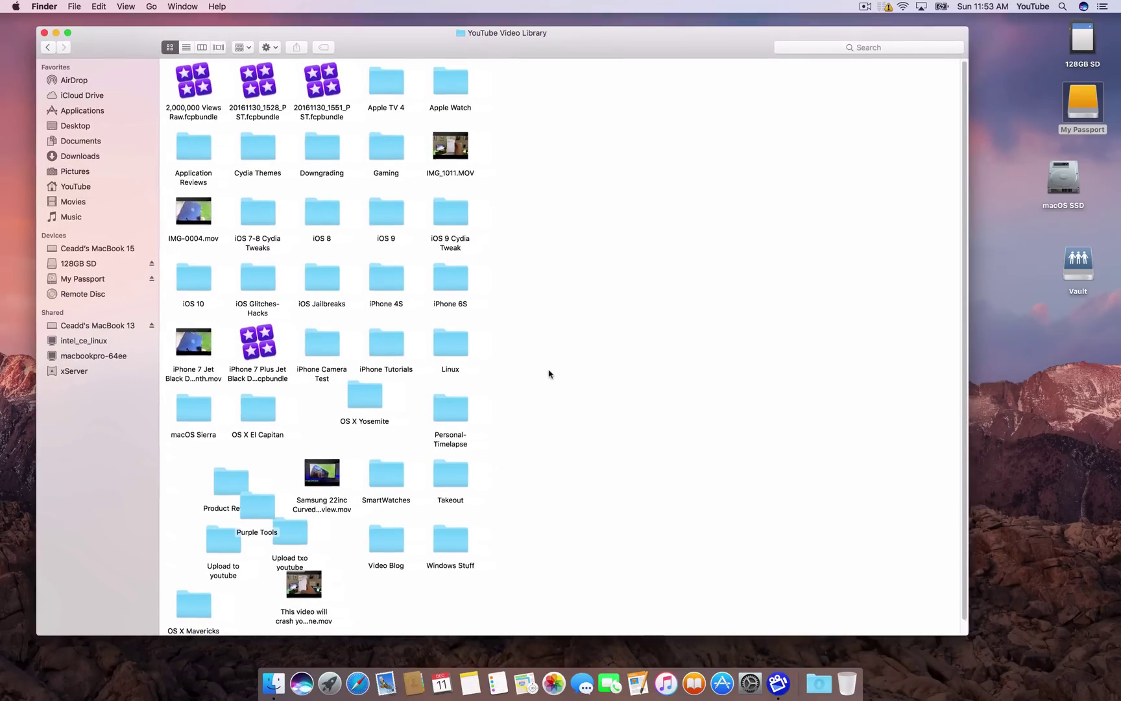
scroll(549, 374, "down", 1)
scroll(549, 374, "up", 2)
scroll(549, 374, "down", 1)
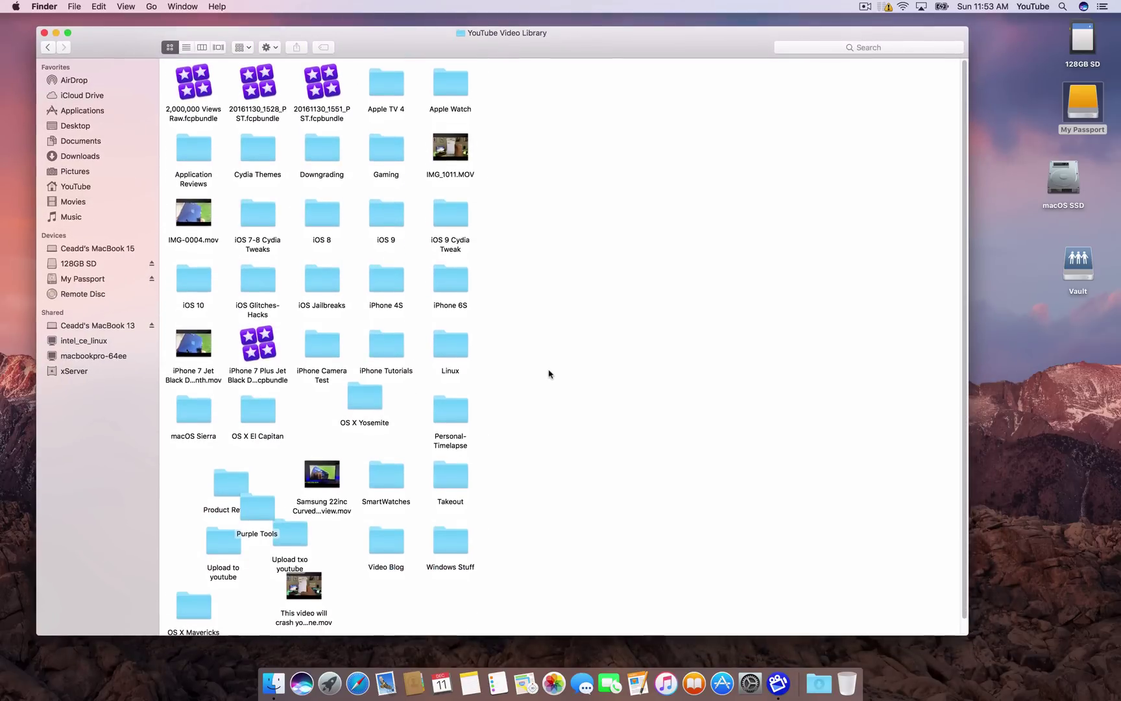
Open the view options for the YouTube Video Library folder and set it to always open in icon view
right_click(549, 374)
left_click(613, 411)
right_click(737, 358)
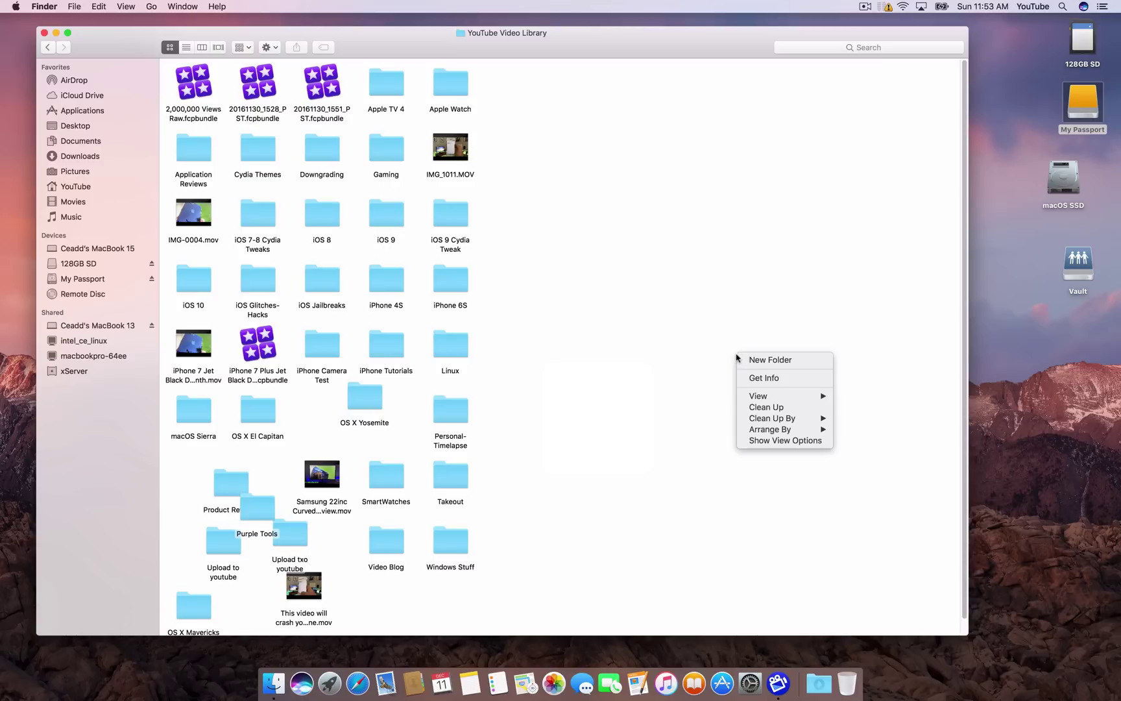
left_click(807, 441)
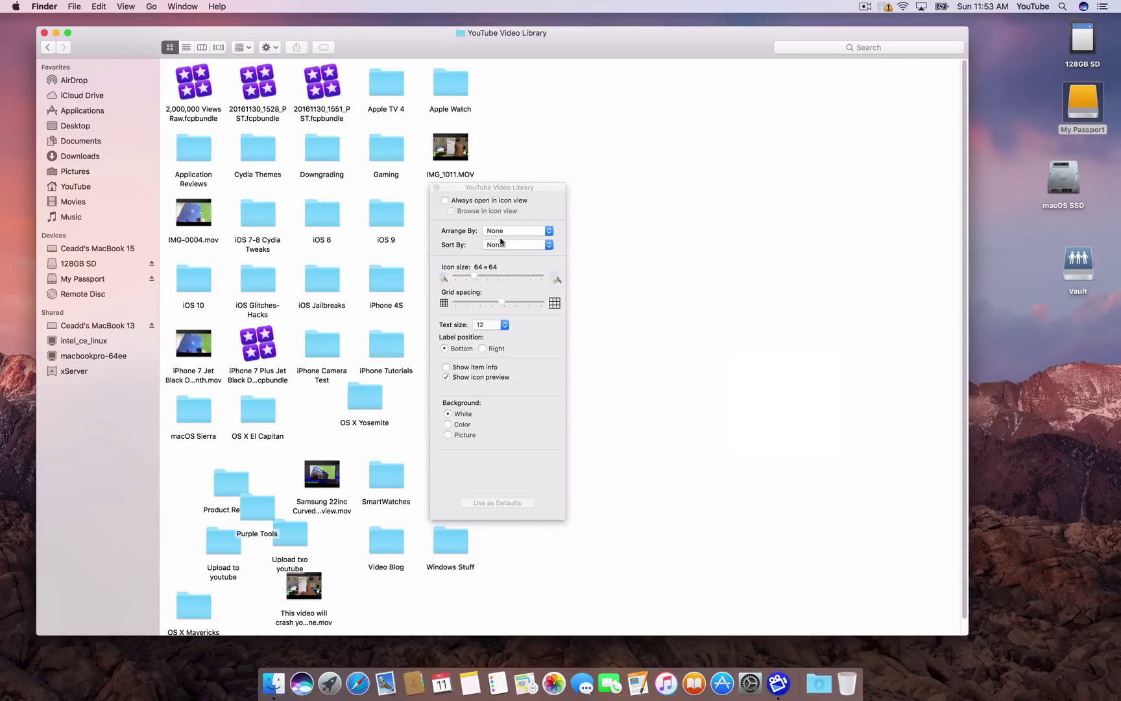
left_click_drag(484, 190, 606, 162)
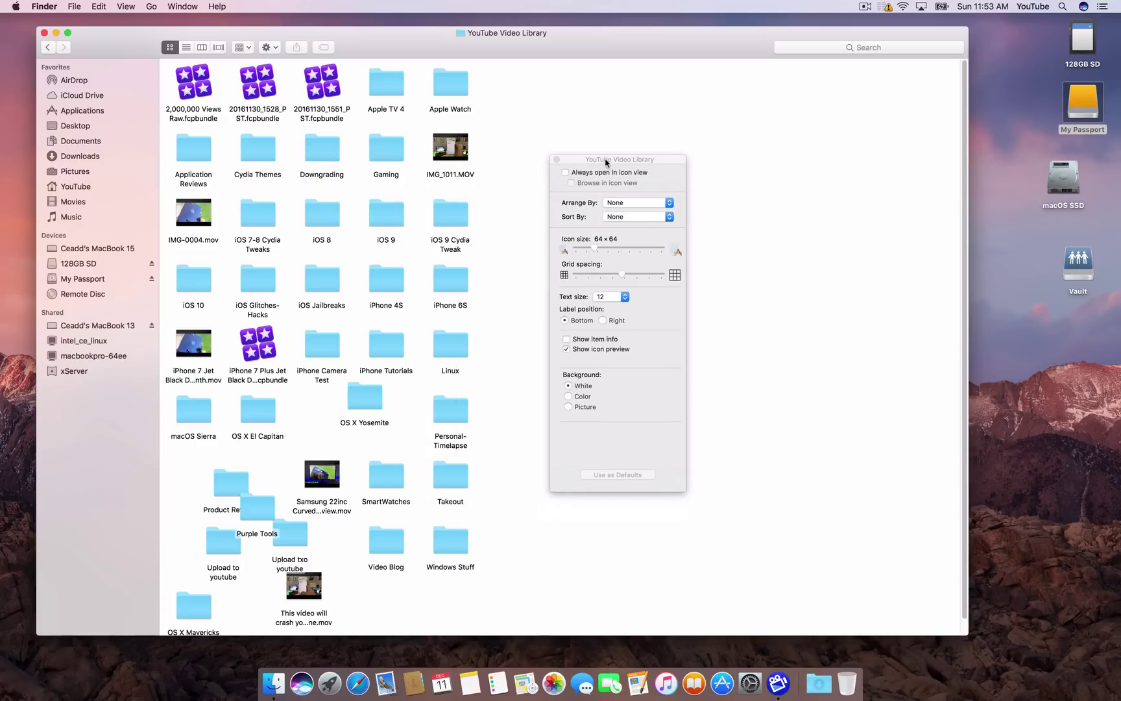
left_click(598, 174)
Arrange the YouTube Video Library items by Name and widen the window slightly
left_click(656, 203)
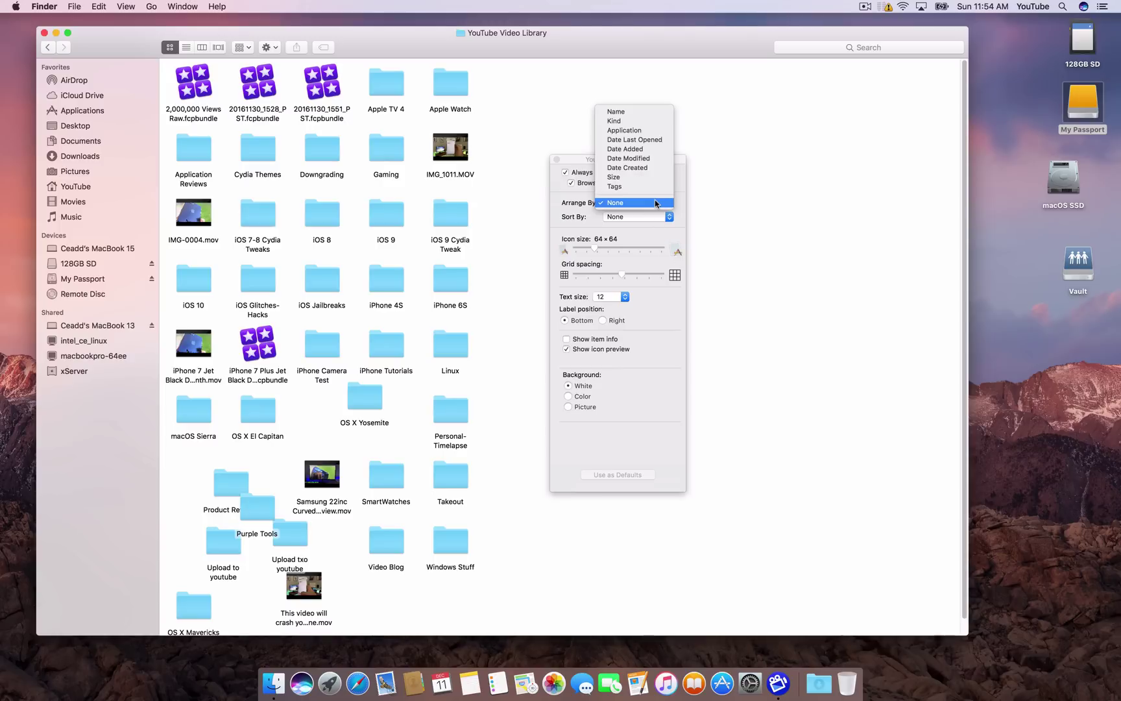
left_click(652, 112)
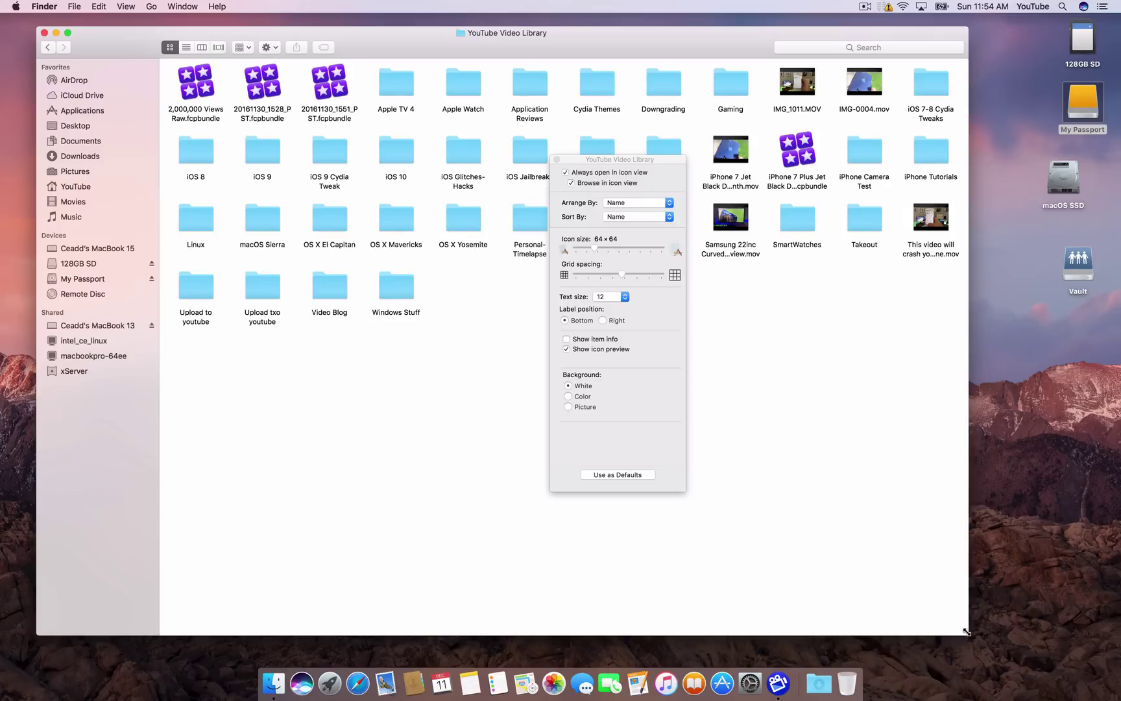
mouse_move(967, 634)
left_mouse_down()
mouse_move(1056, 623)
mouse_move(980, 627)
left_mouse_up()
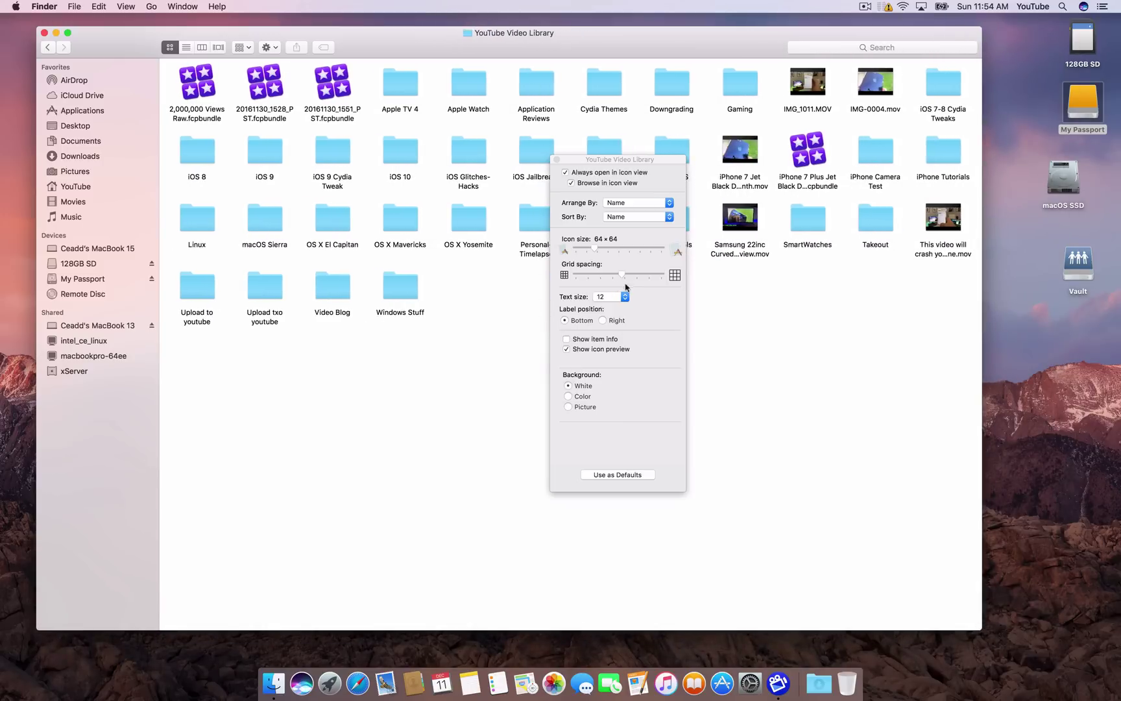
Show item info under the icons and save these view options as the defaults
left_click(584, 339)
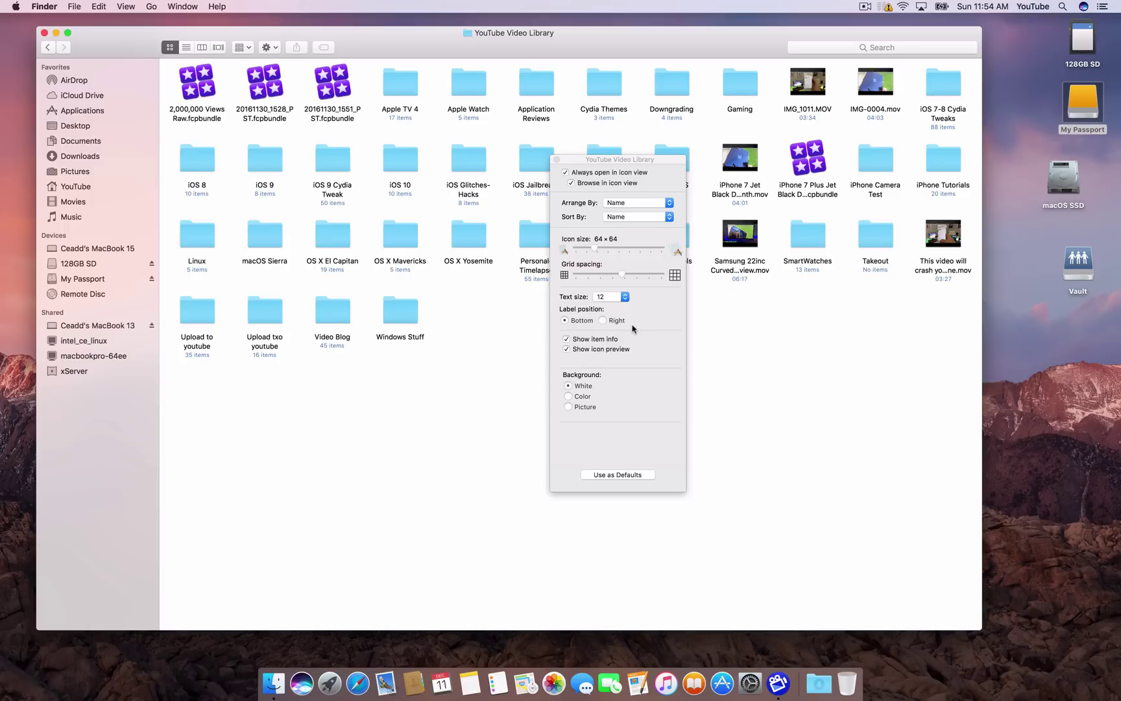
left_click(611, 476)
Sort the YouTube Video Library items by Kind and set the sorting back to Name
left_click(635, 217)
left_click(635, 227)
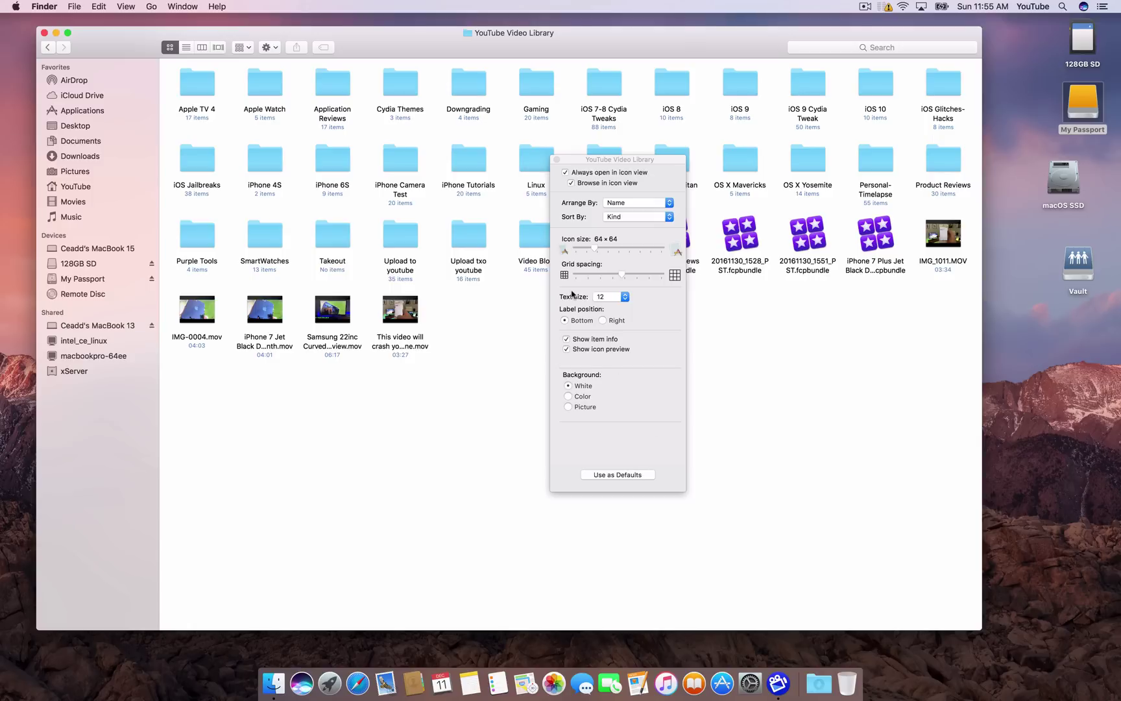
left_click(640, 216)
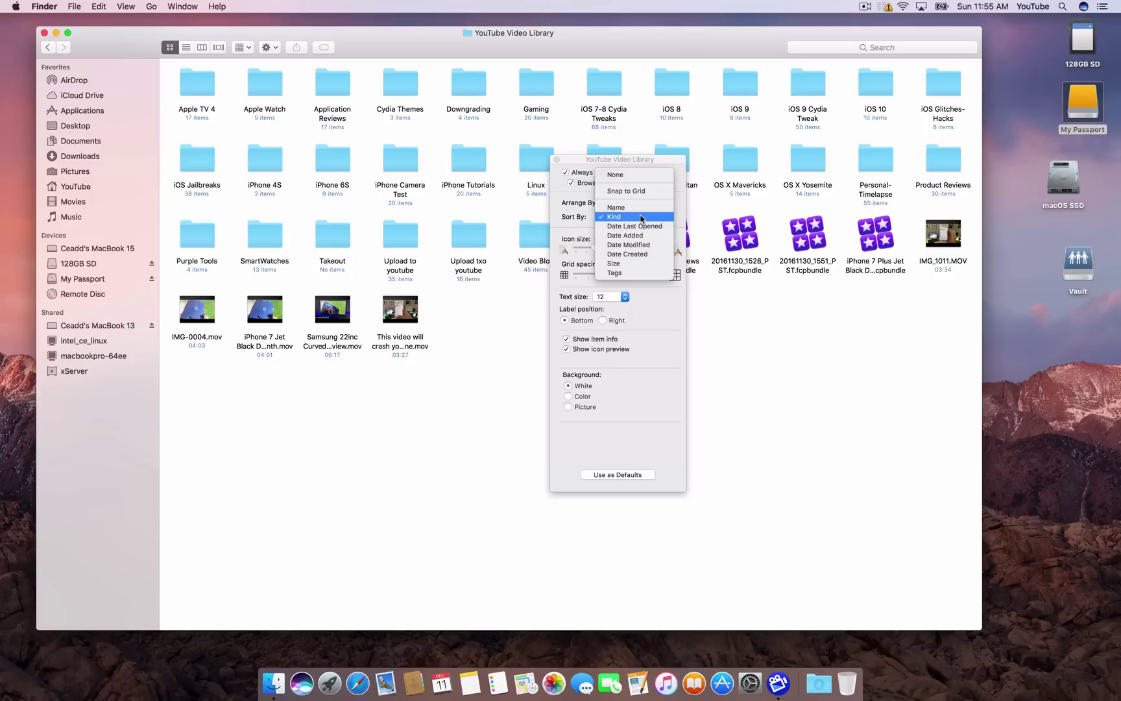
left_click(641, 207)
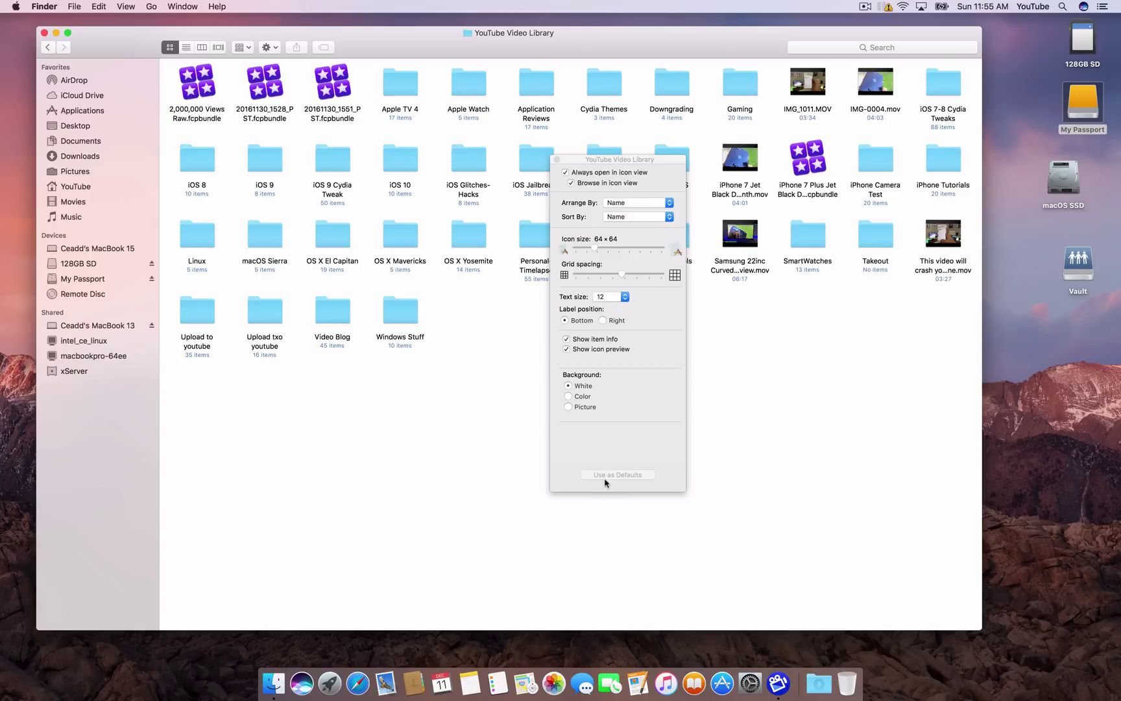
Open the Downloads folder in a separate Finder window to check its view options
left_click(819, 682)
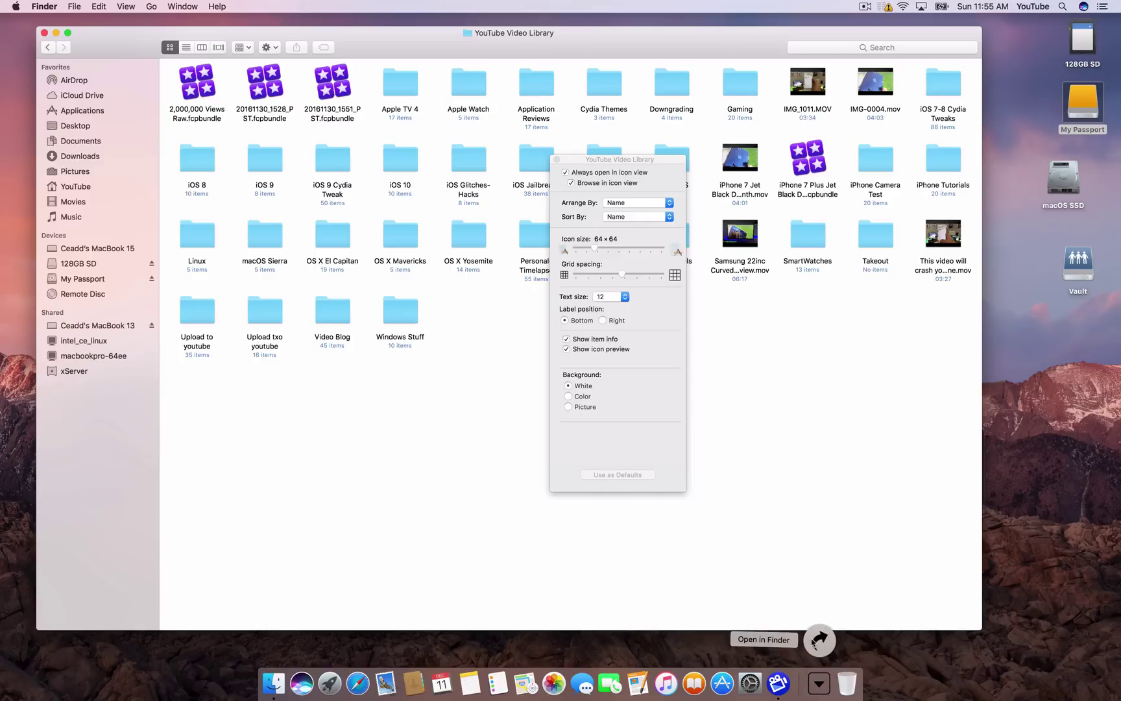
left_click(820, 642)
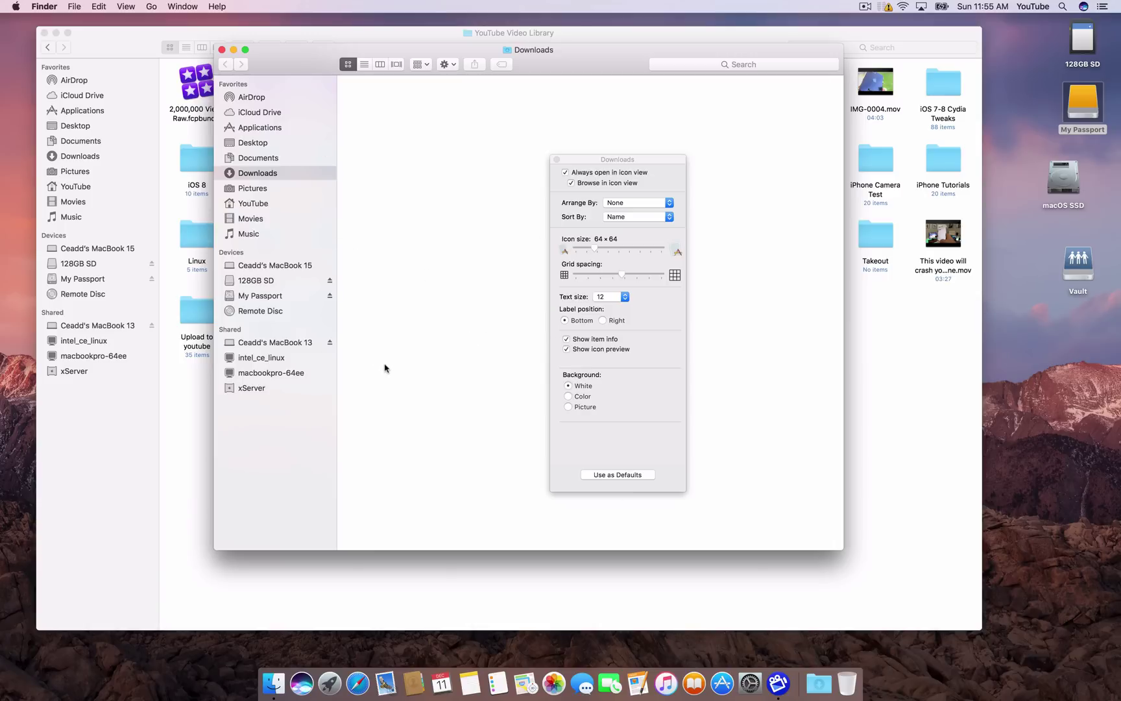
Close the Downloads window and go to the YouTube home folder
left_click(221, 50)
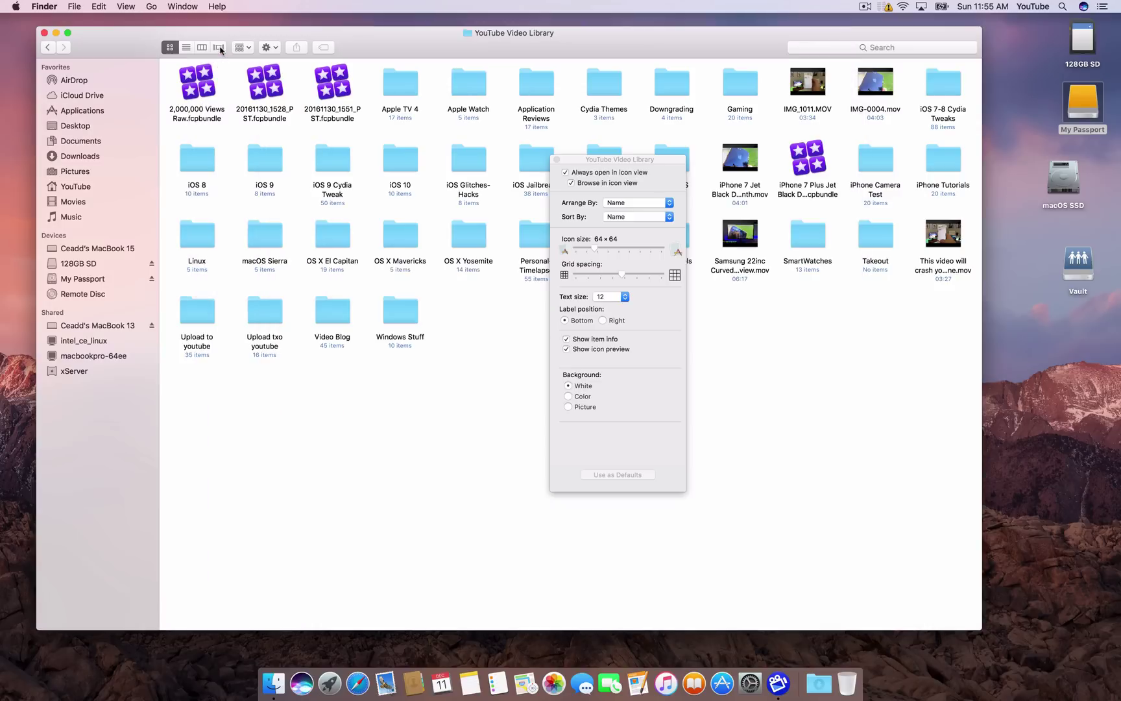
left_click_drag(399, 247, 421, 305)
left_click_drag(412, 244, 438, 325)
left_click(529, 252)
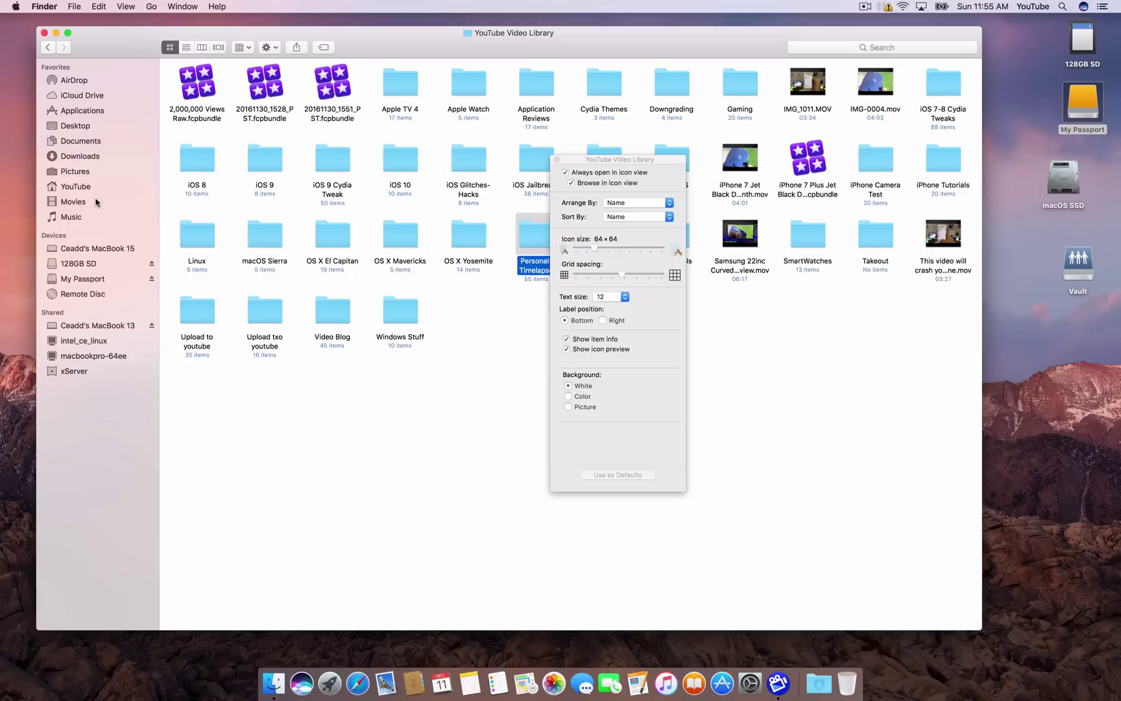
key("super+shift+h")
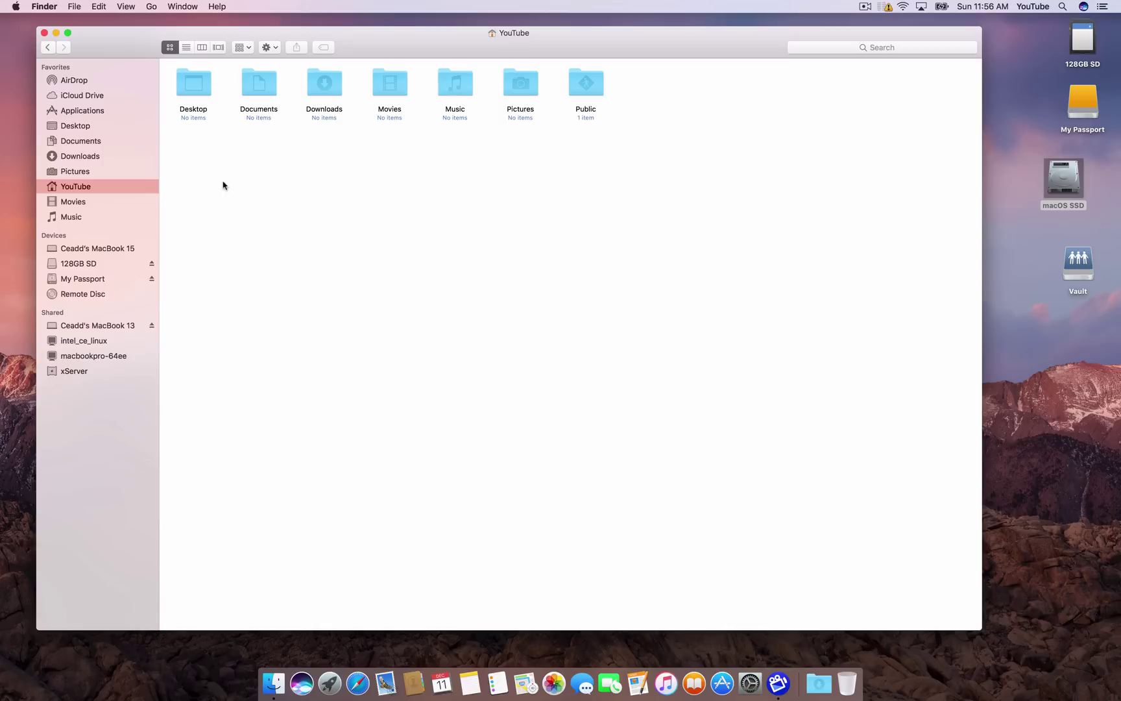
Show the tab bar in the home folder window
left_click(155, 6)
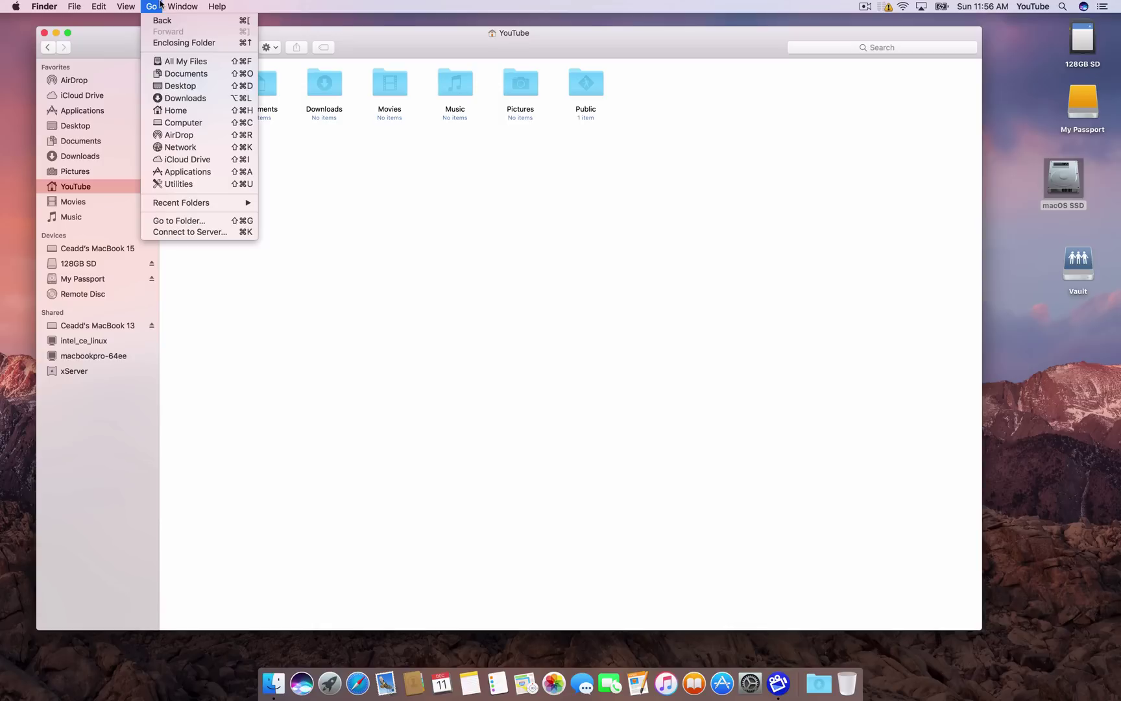
mouse_move(124, 8)
left_click(94, 43)
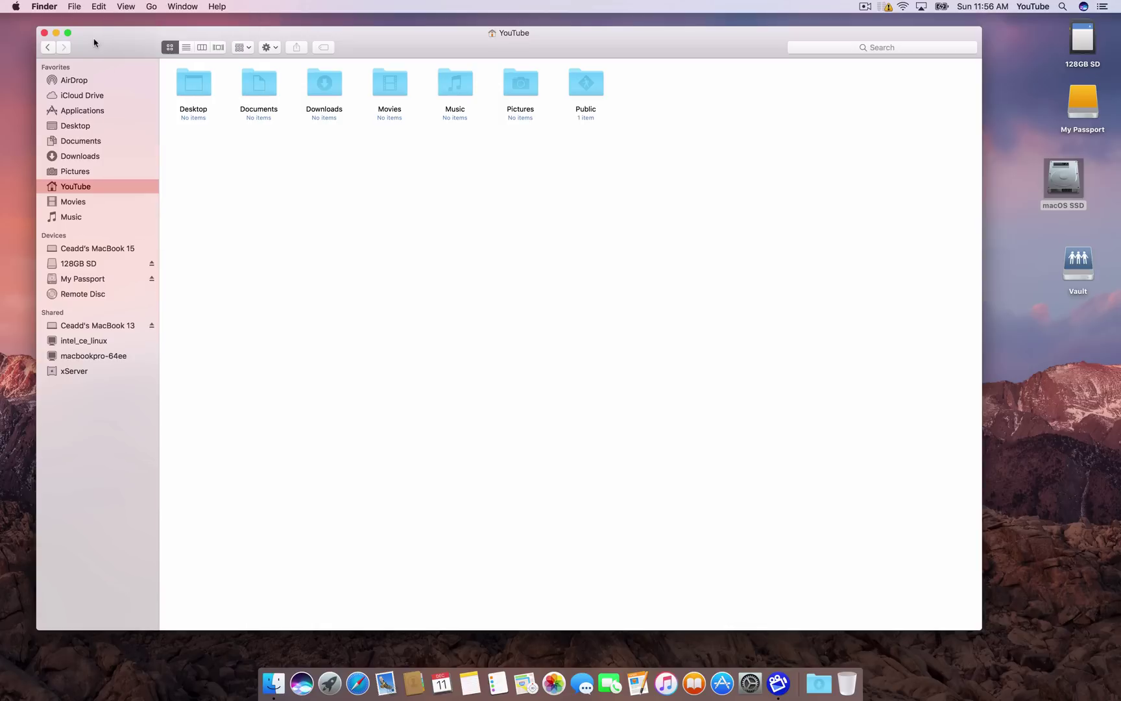
left_click(119, 5)
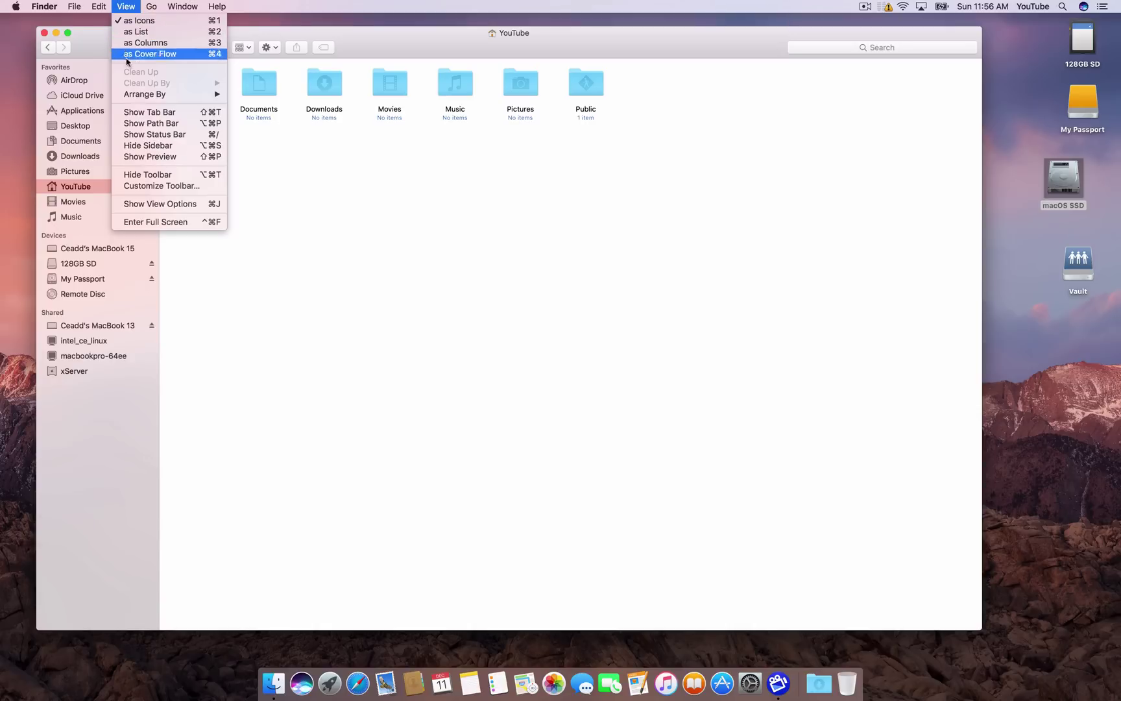
left_click(135, 113)
Show the path bar and the status bar in the home folder window, and shift the window slightly
left_click(121, 6)
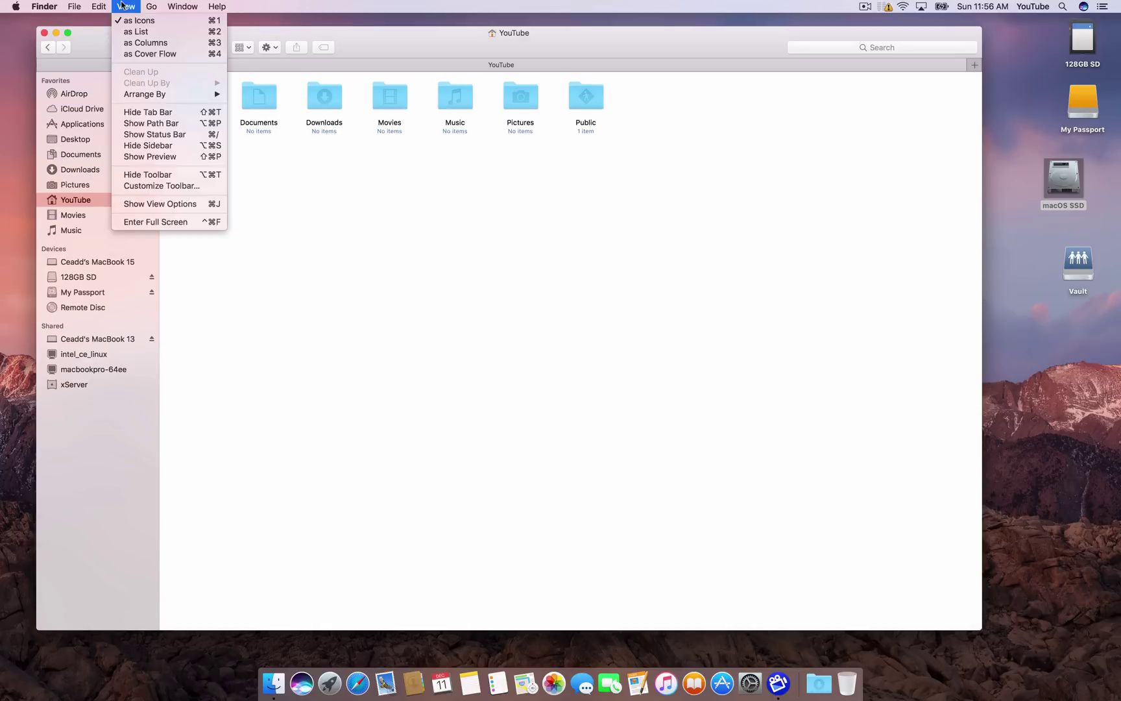
left_click(154, 133)
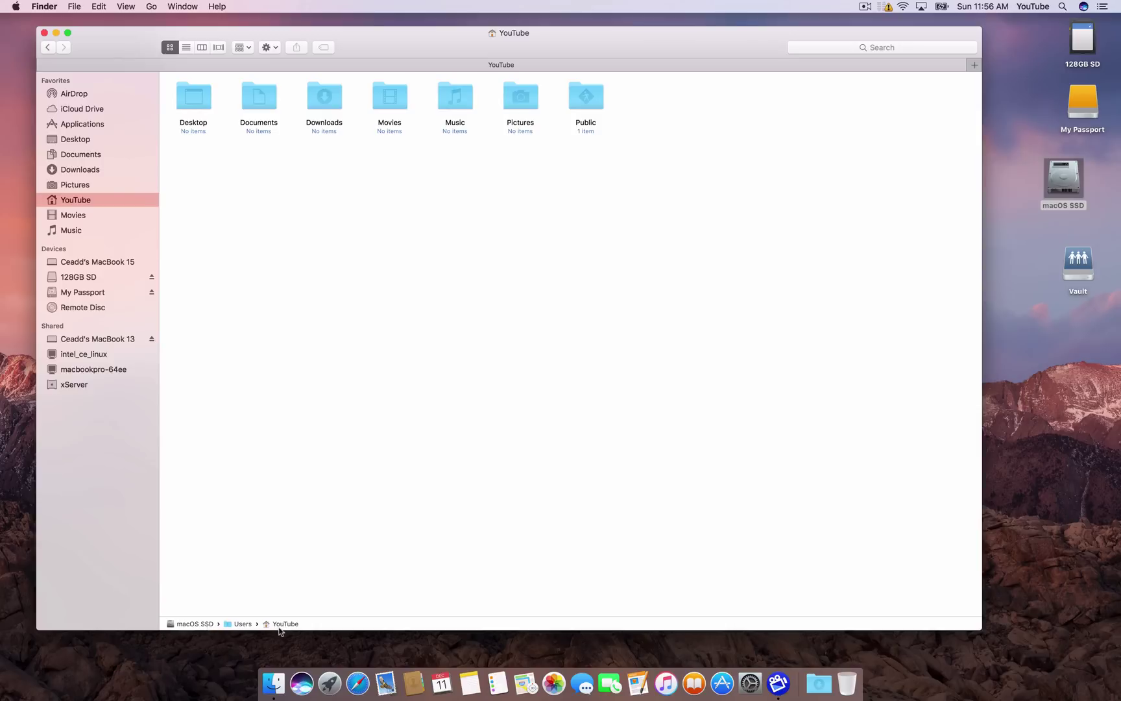
left_click(146, 5)
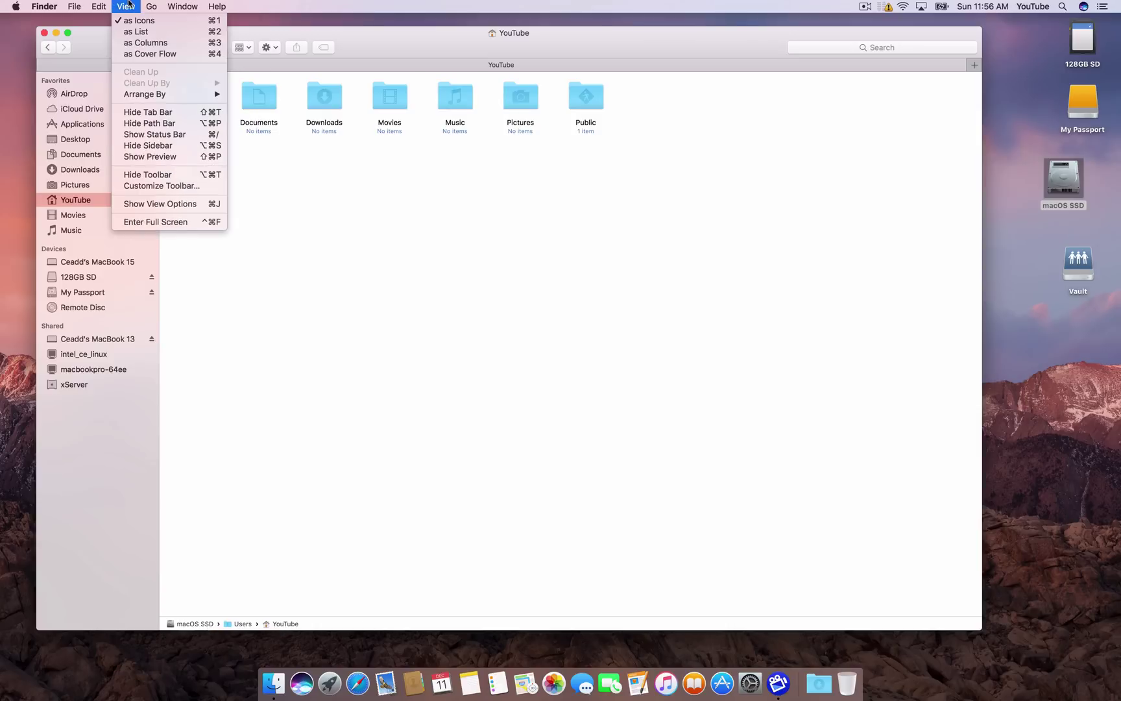
left_click(172, 135)
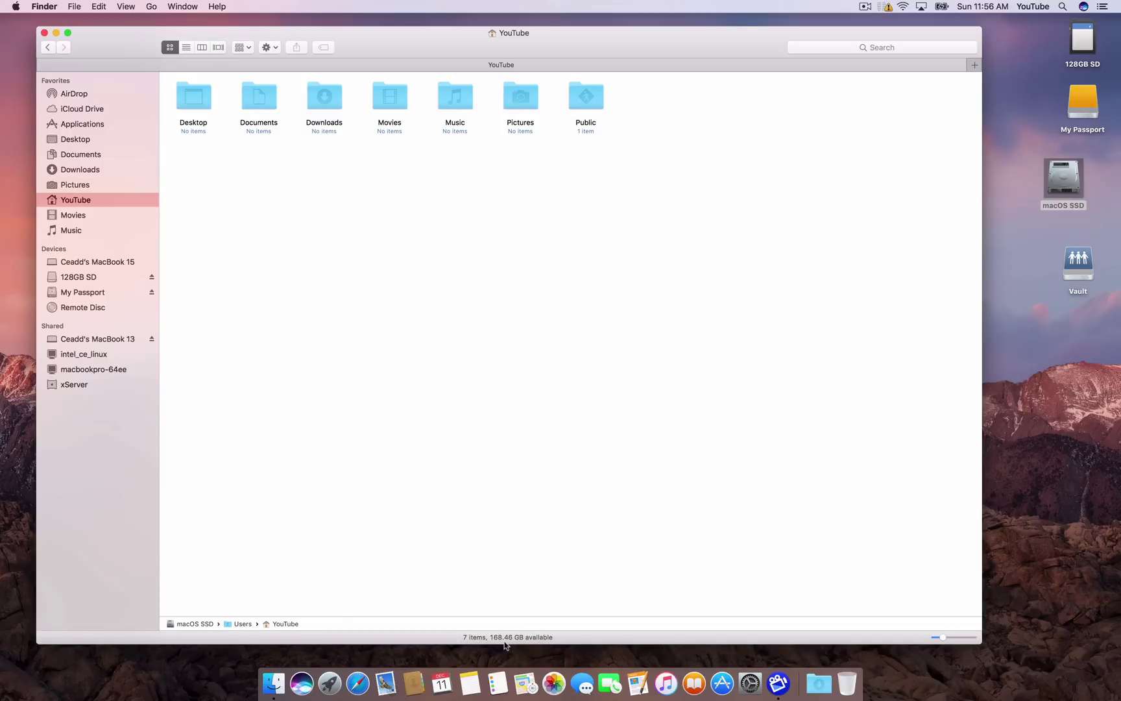
left_click_drag(464, 641, 495, 636)
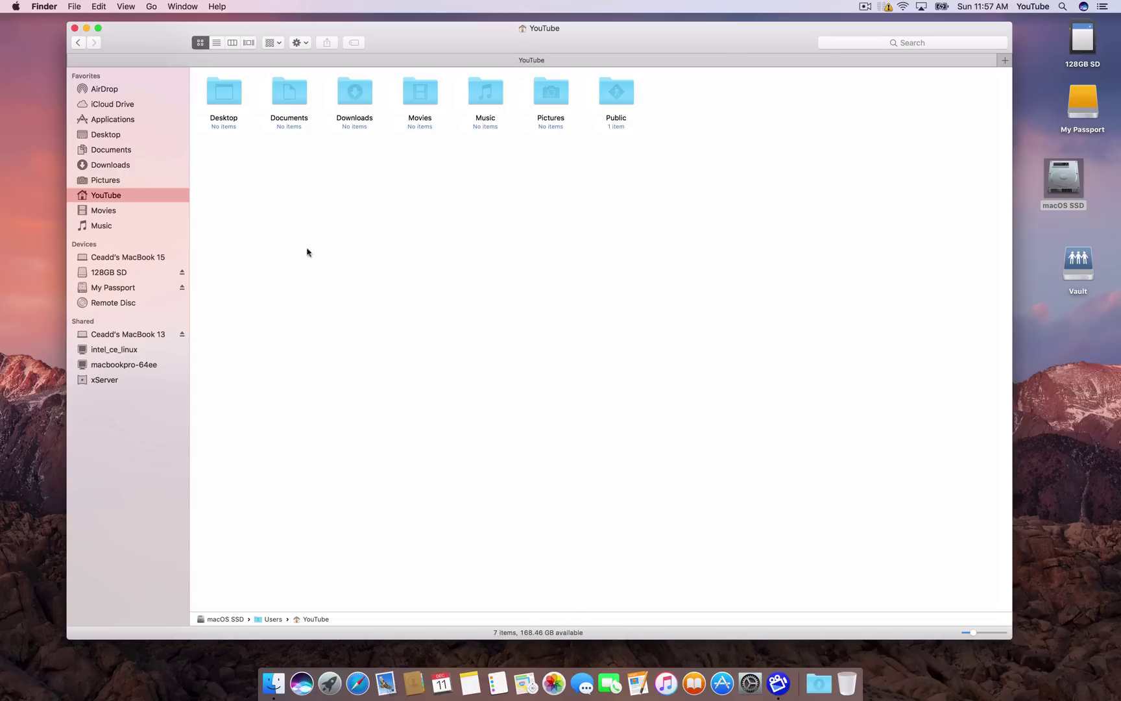
Open the My Passport drive and add fourteen new tabs to the same window
left_click(123, 288)
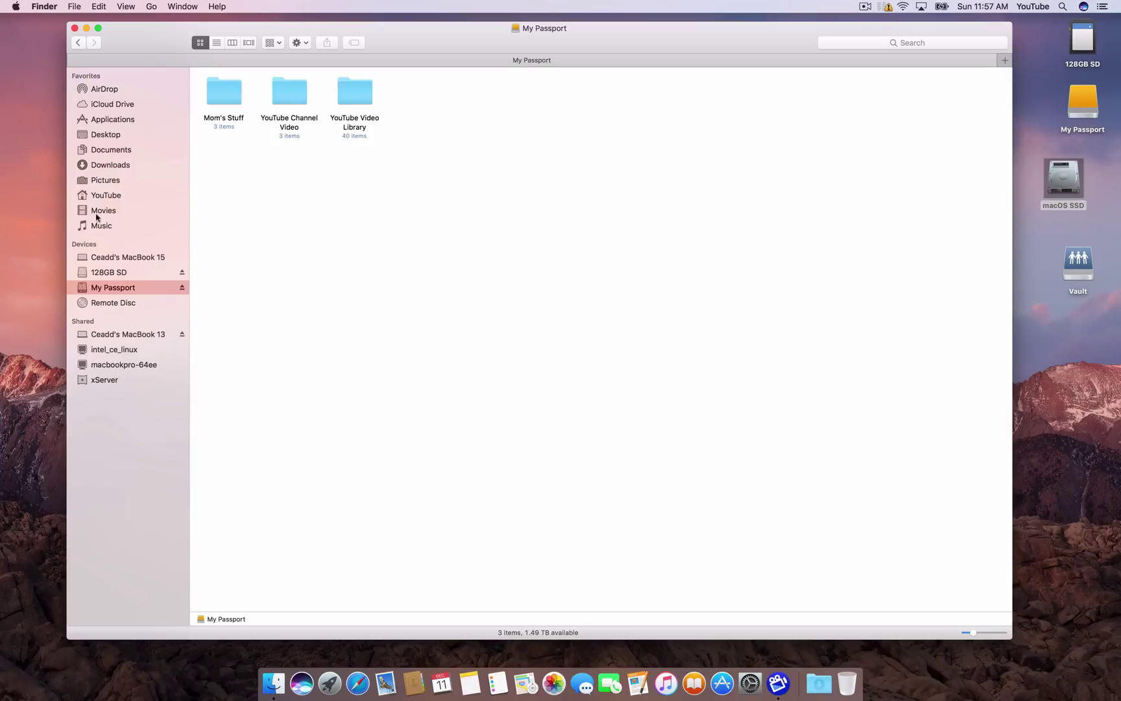
left_click(1005, 60)
left_click(1004, 60)
left_click(1005, 61)
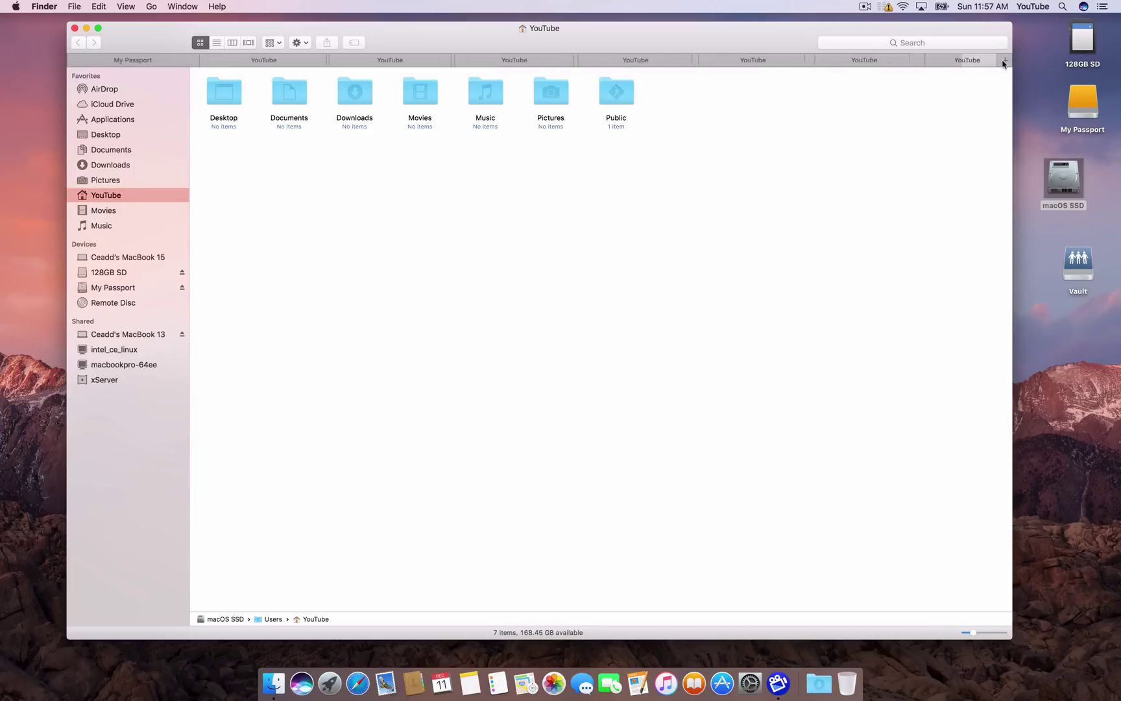
left_click(1004, 60)
left_click(1004, 60)
left_click(1004, 60)
left_click(1005, 60)
left_click(1004, 61)
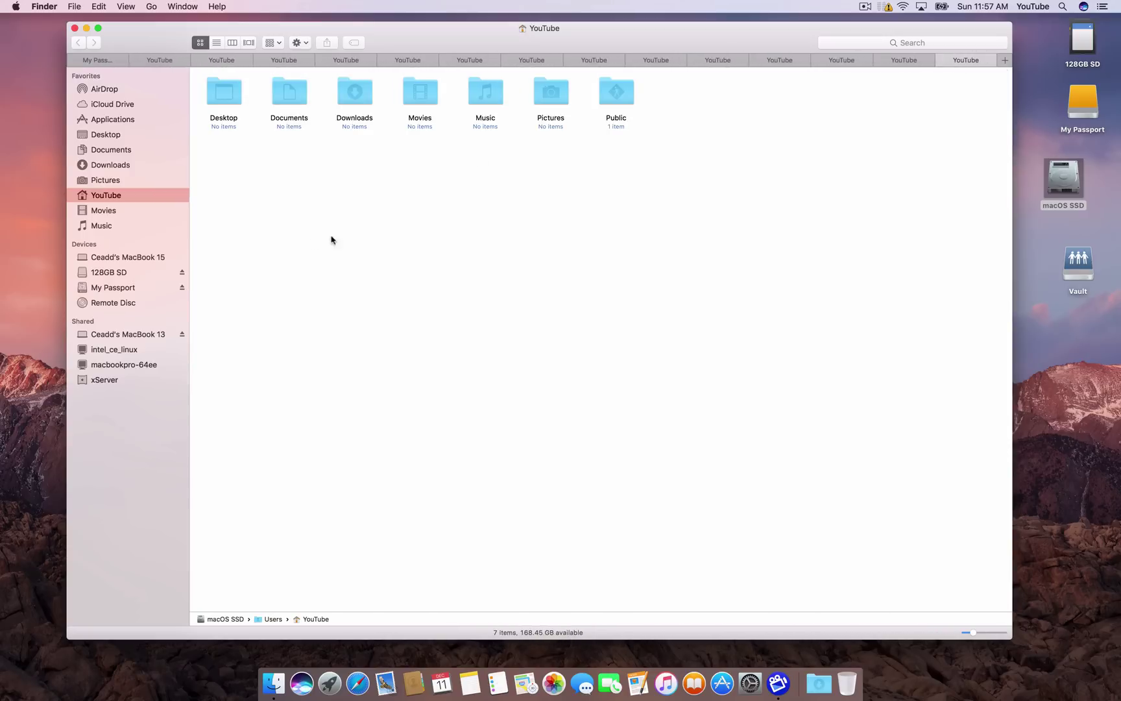
Switch between some of the tabs, then close the whole tabbed window and open a fresh Finder window
left_click(357, 59)
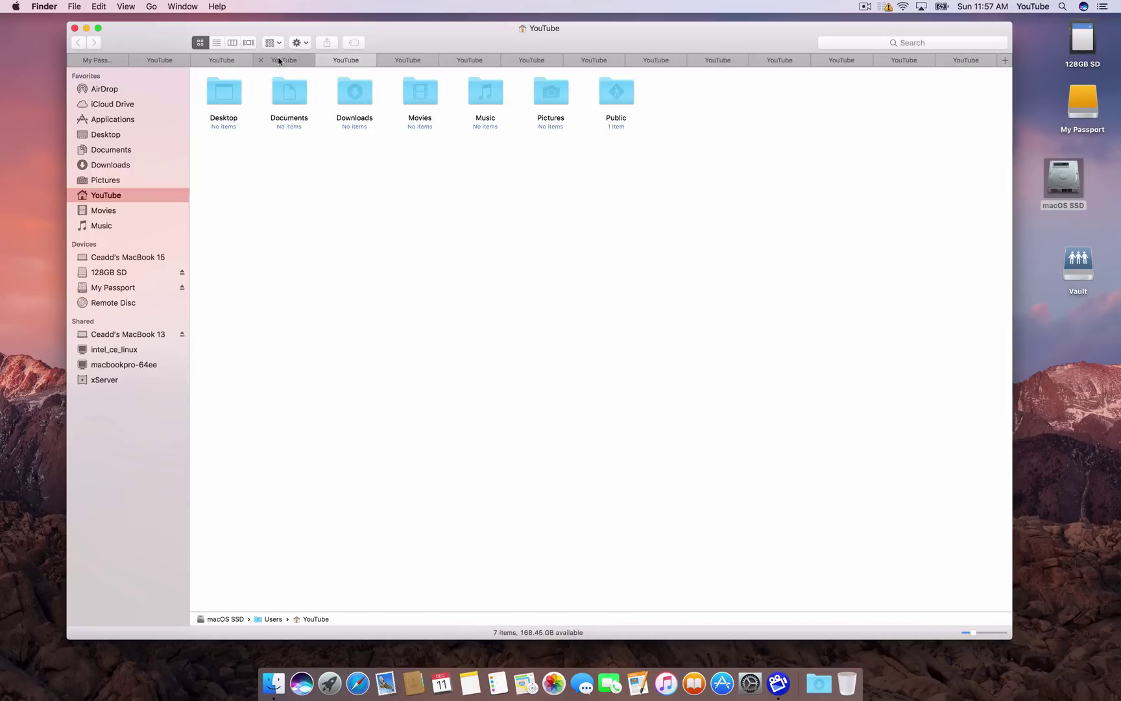
left_click(279, 61)
mouse_move(278, 81)
left_mouse_down()
mouse_move(241, 92)
mouse_move(228, 61)
mouse_move(322, 112)
mouse_move(114, 70)
mouse_move(126, 55)
mouse_move(287, 100)
left_mouse_up()
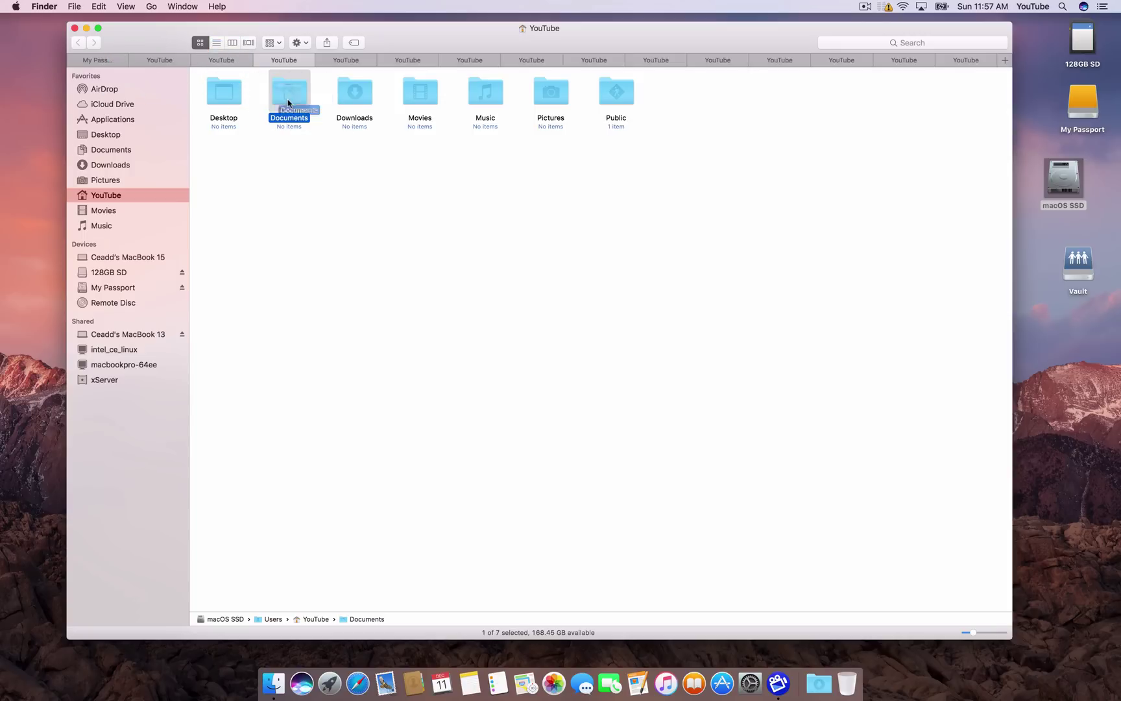
left_click(75, 28)
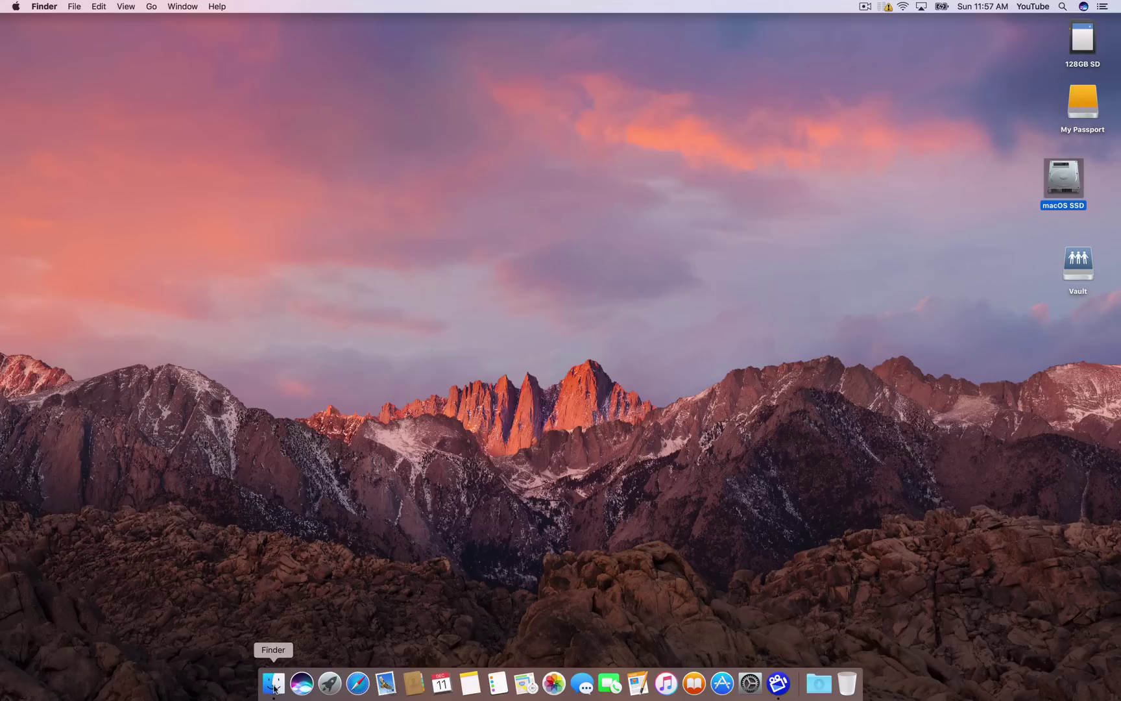
left_click(274, 685)
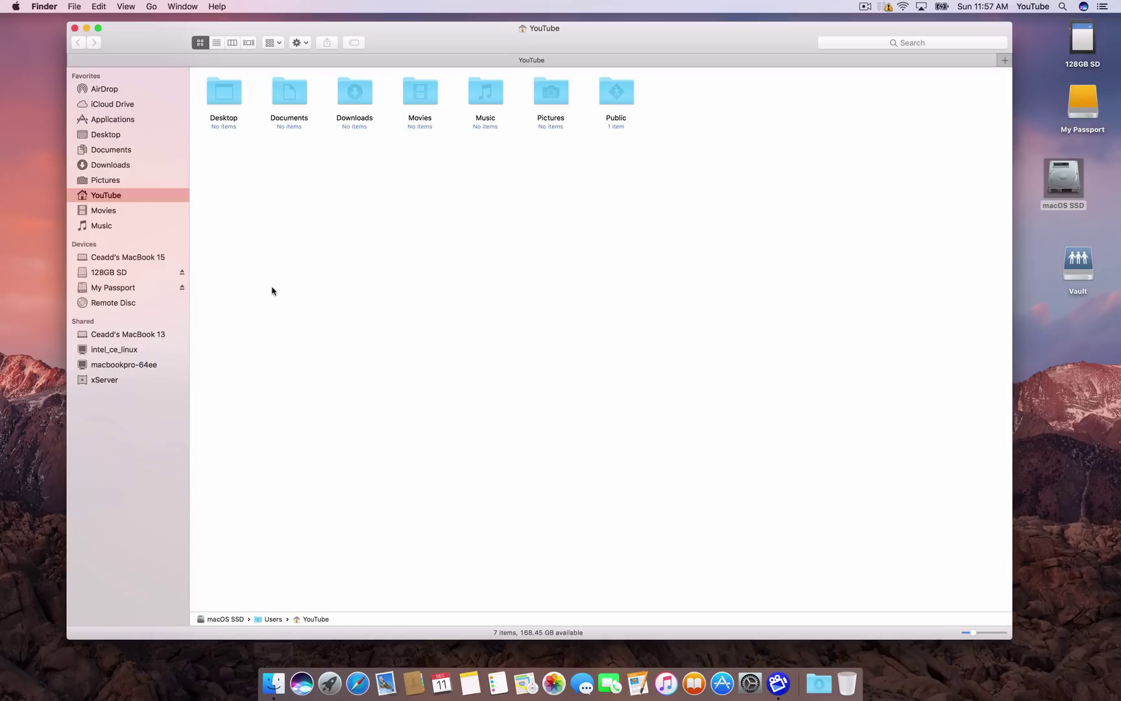
Add five new tabs to the home folder window
left_click(1001, 61)
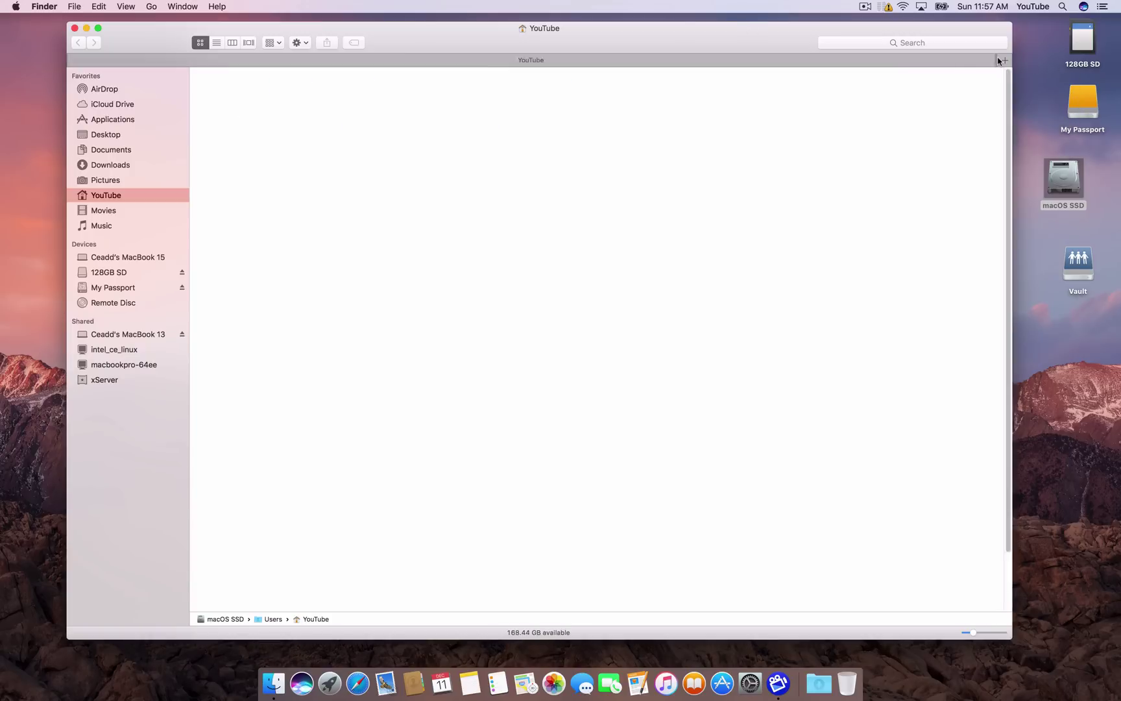
left_click(274, 685)
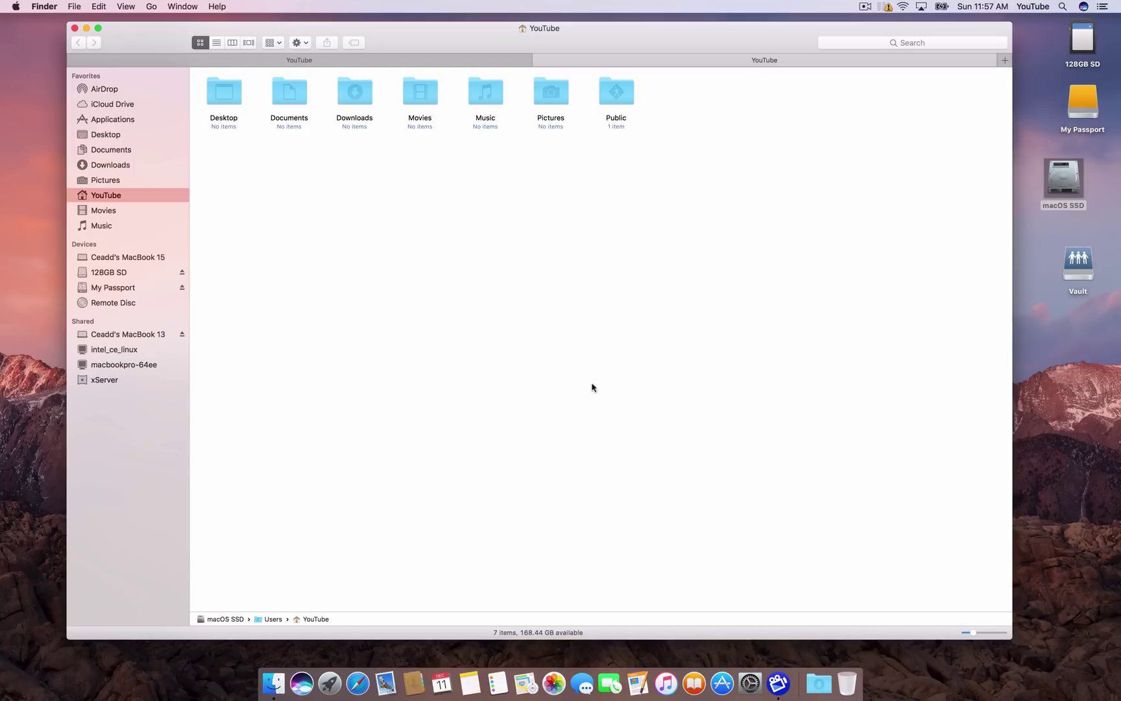
left_click(1005, 62)
left_click(1004, 62)
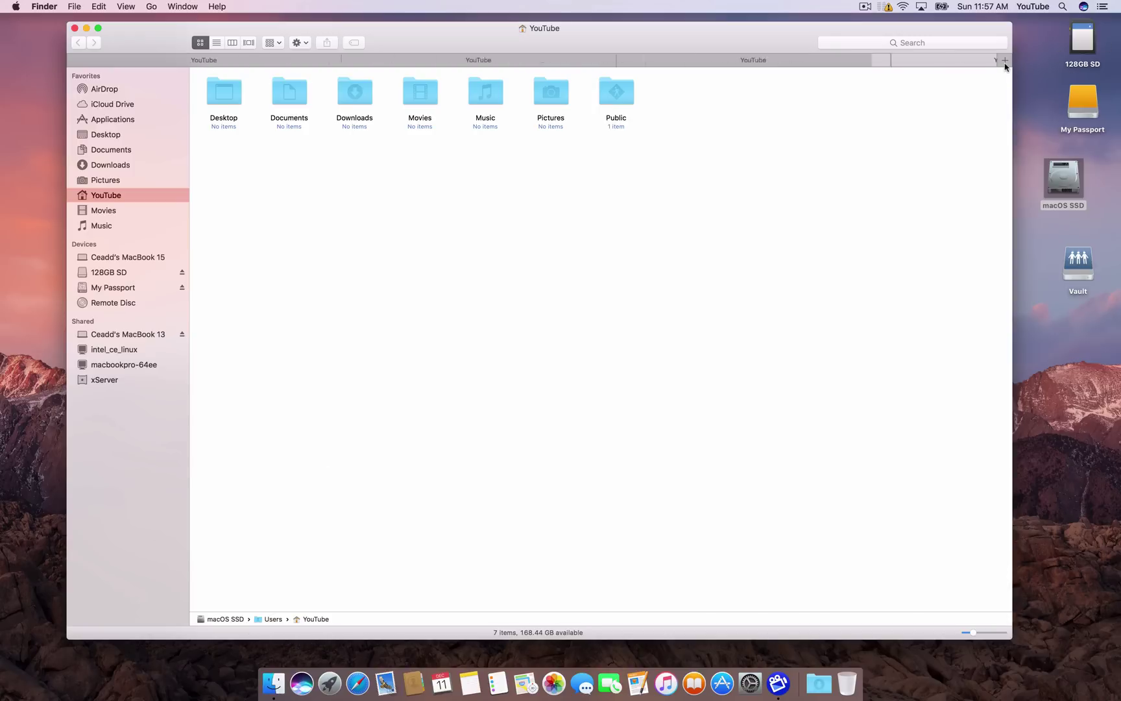
left_click(1004, 62)
left_click(1004, 62)
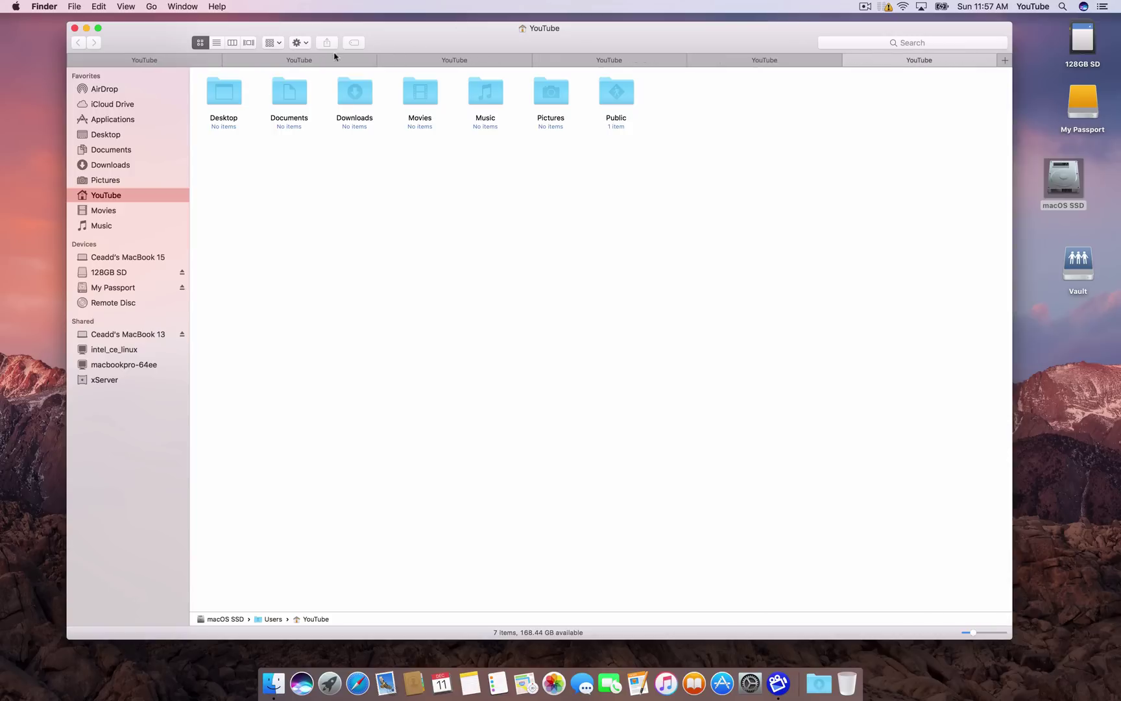
Close the extra tabs until only one home folder tab remains
left_click(225, 62)
left_click(225, 62)
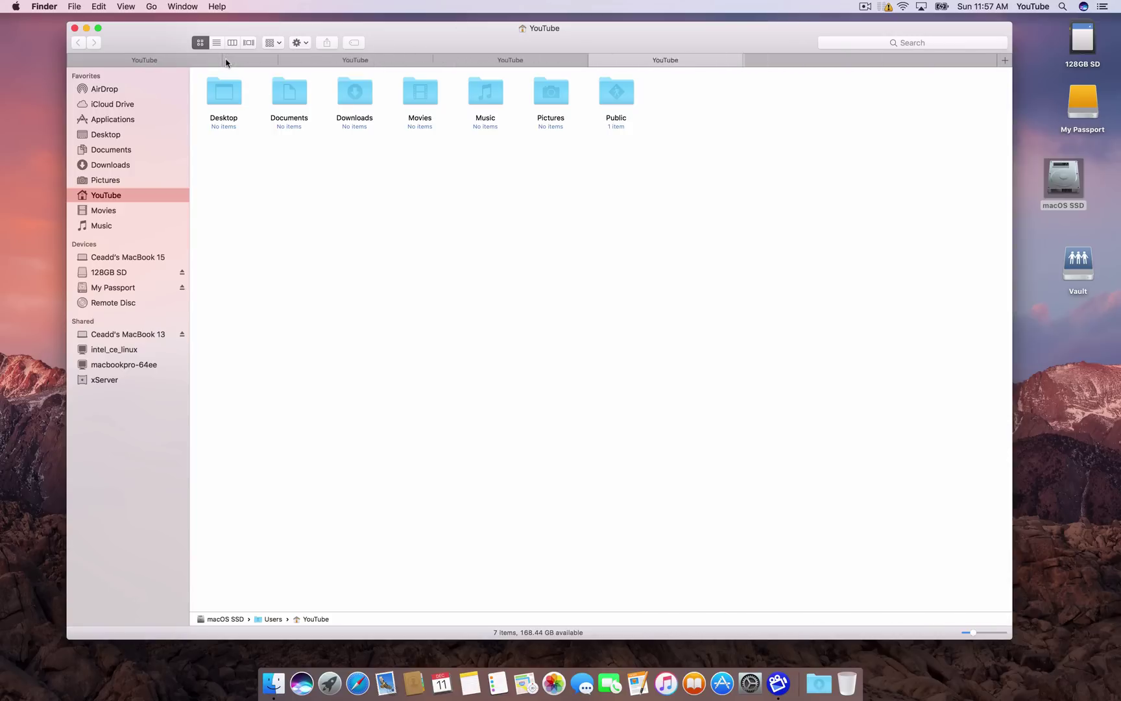
left_click(225, 61)
left_click(225, 62)
left_click(225, 62)
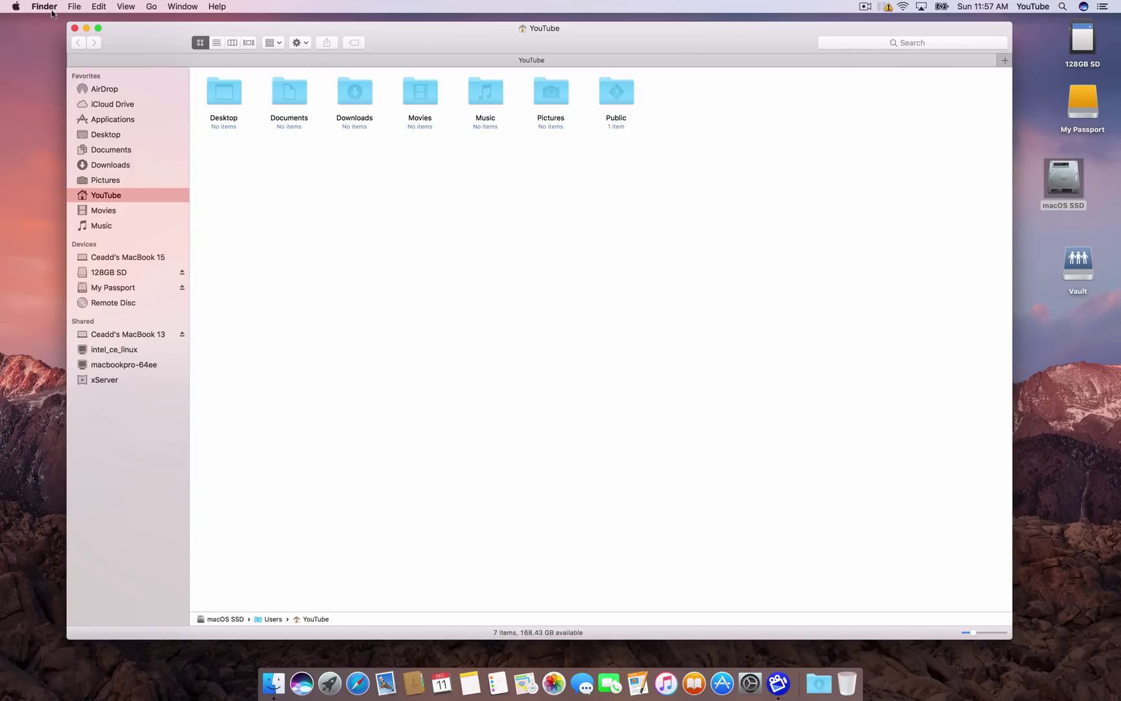
Open one new tab using the New Tab command and close it again
left_click(74, 6)
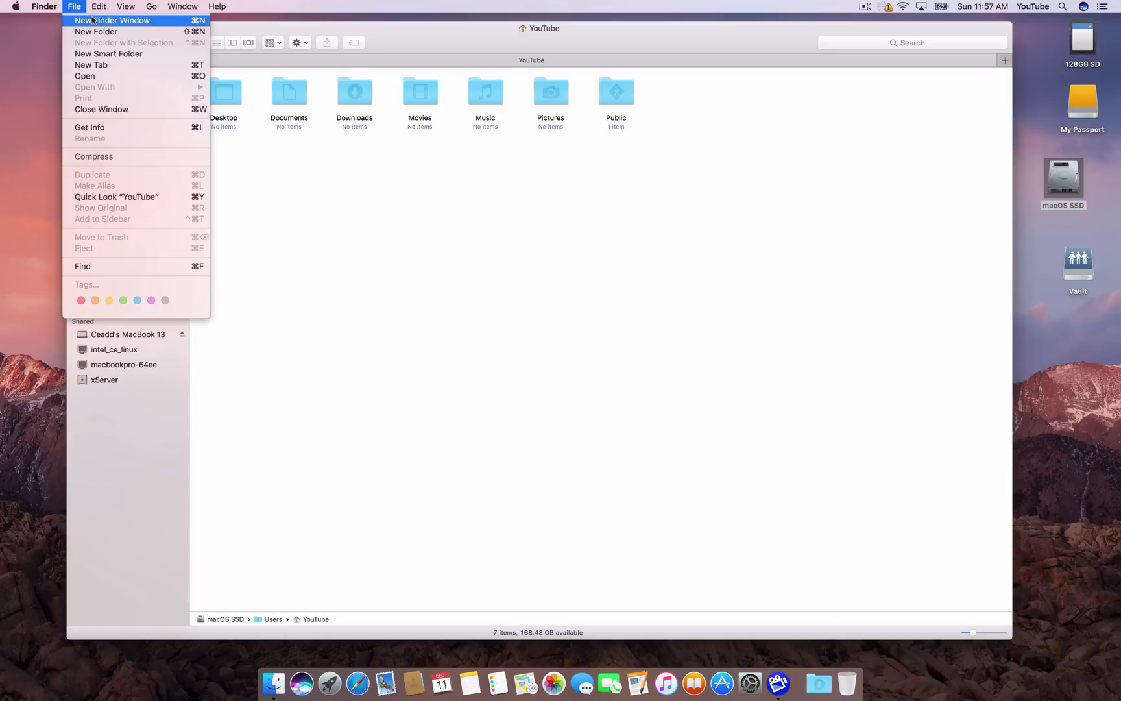
left_click(117, 65)
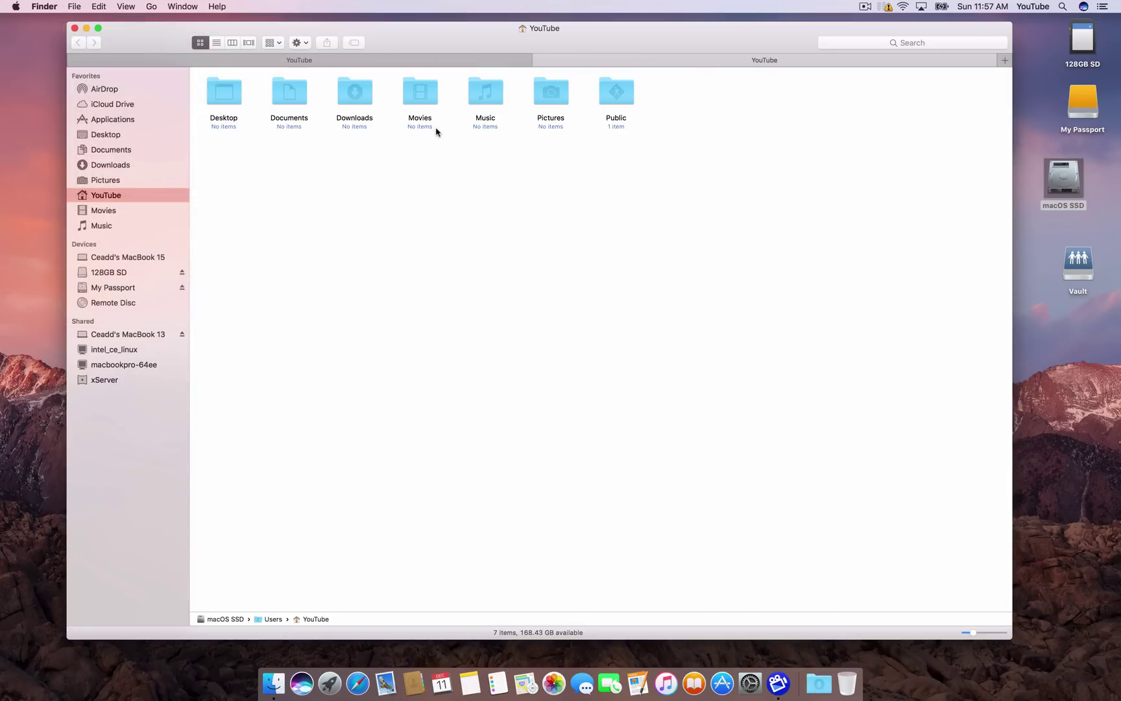
left_click(539, 59)
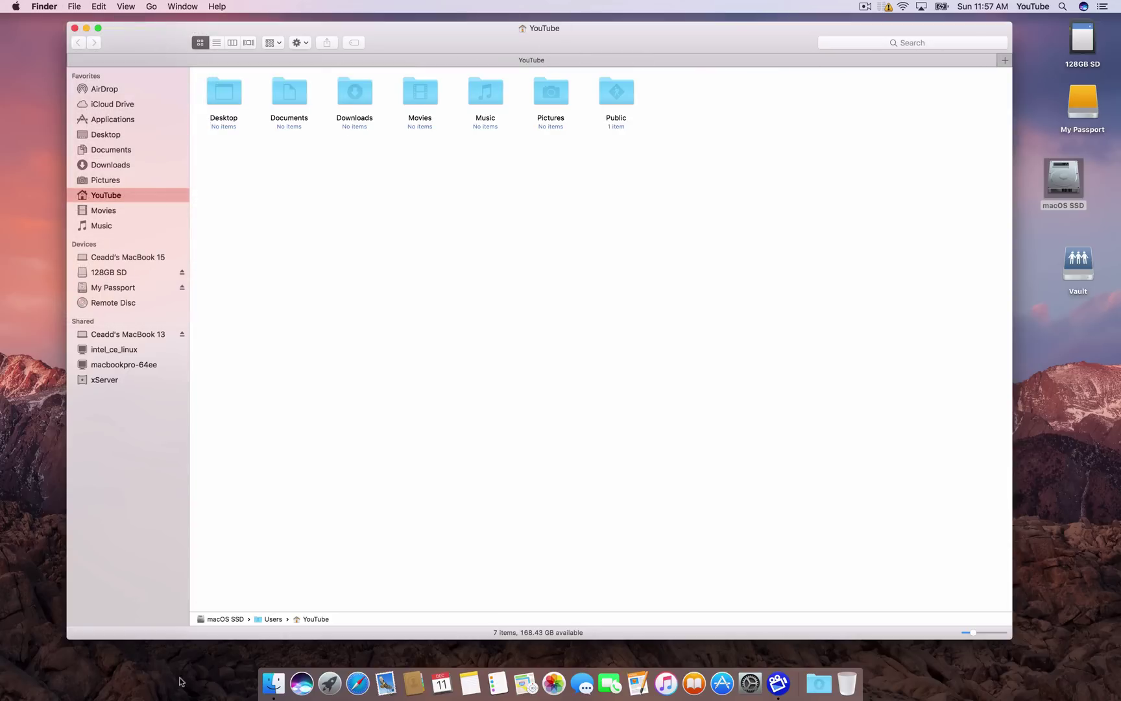
Create a new smart folder and close its tab without saving
right_click(263, 689)
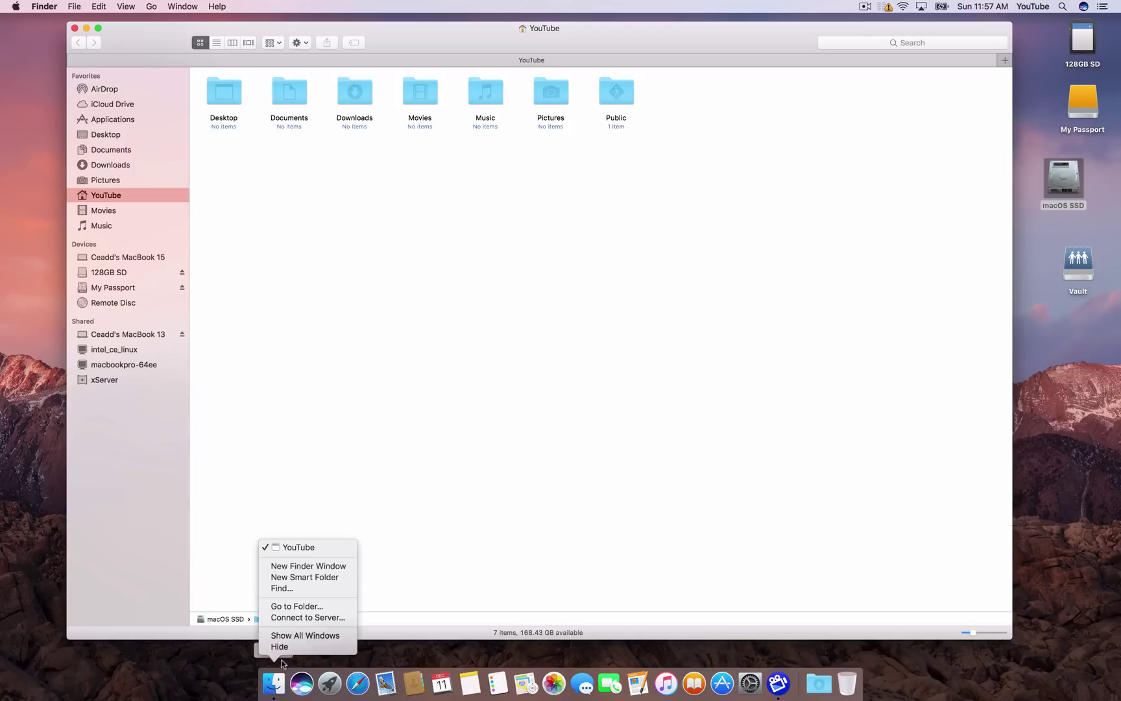
left_click(326, 577)
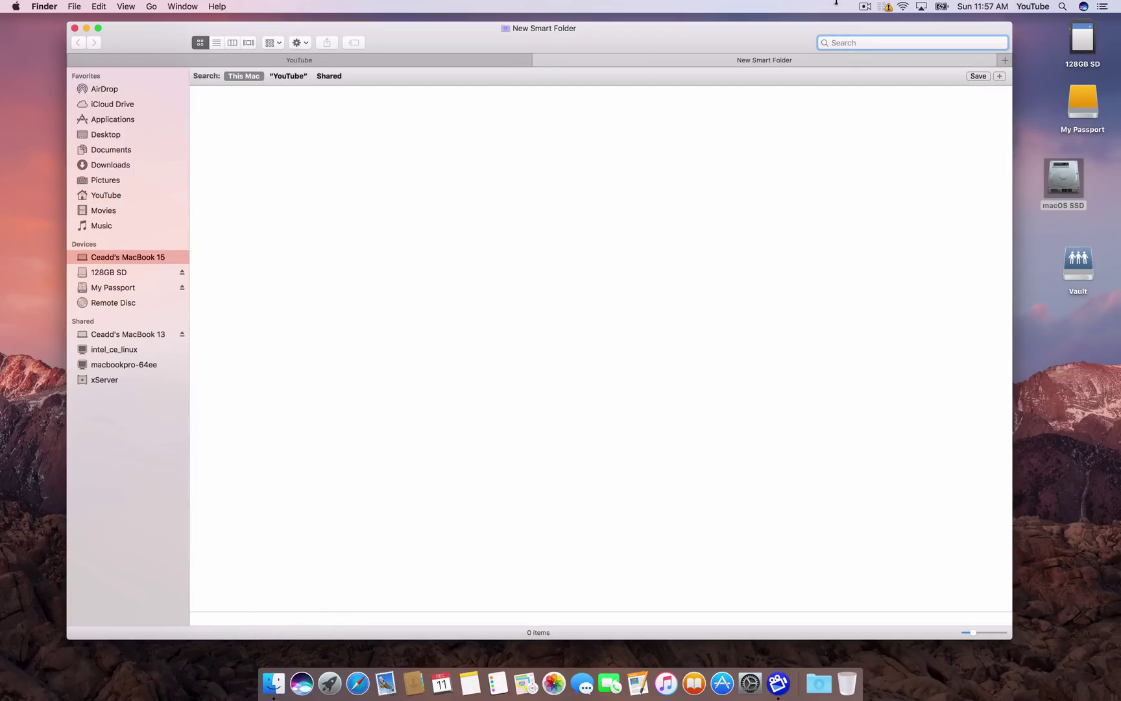
left_click(539, 60)
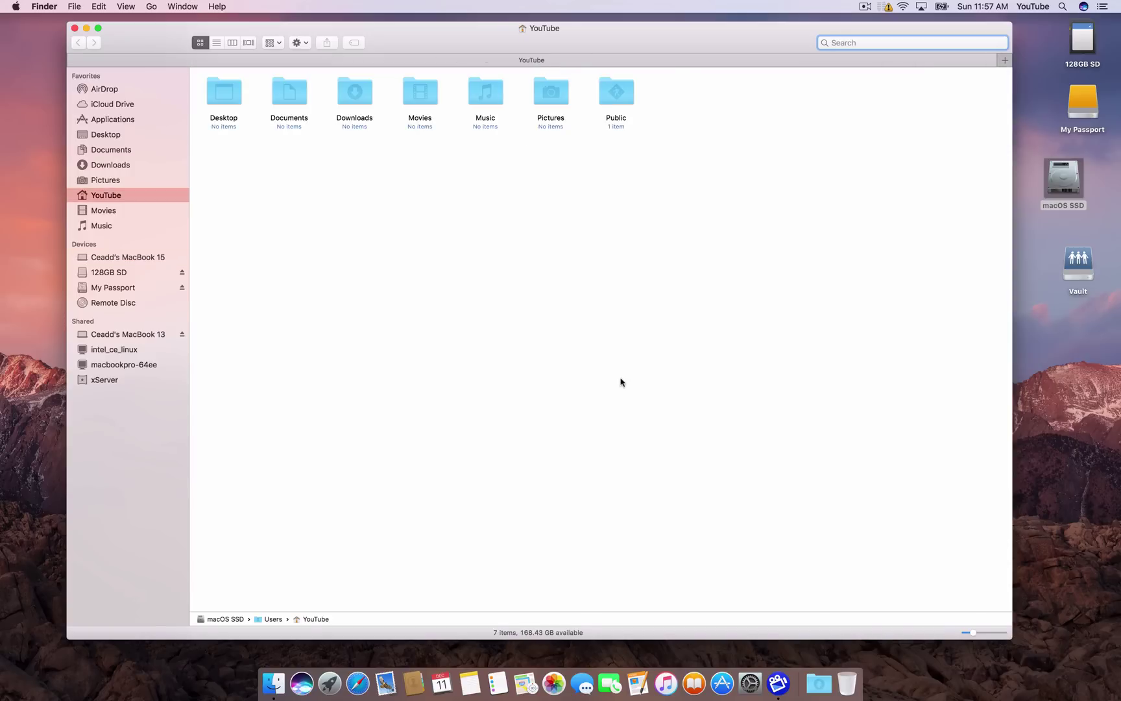
Close the Finder window, show the desktop's view options and move that window away from its original spot
left_click(74, 28)
right_click(380, 273)
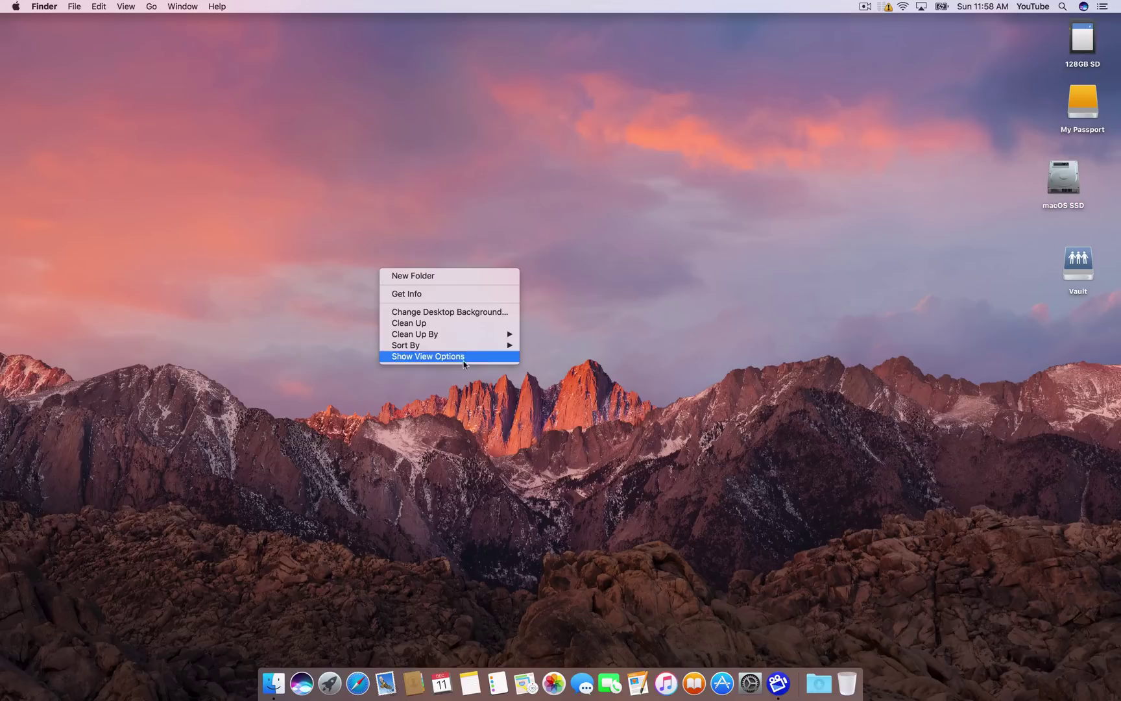
left_click(306, 364)
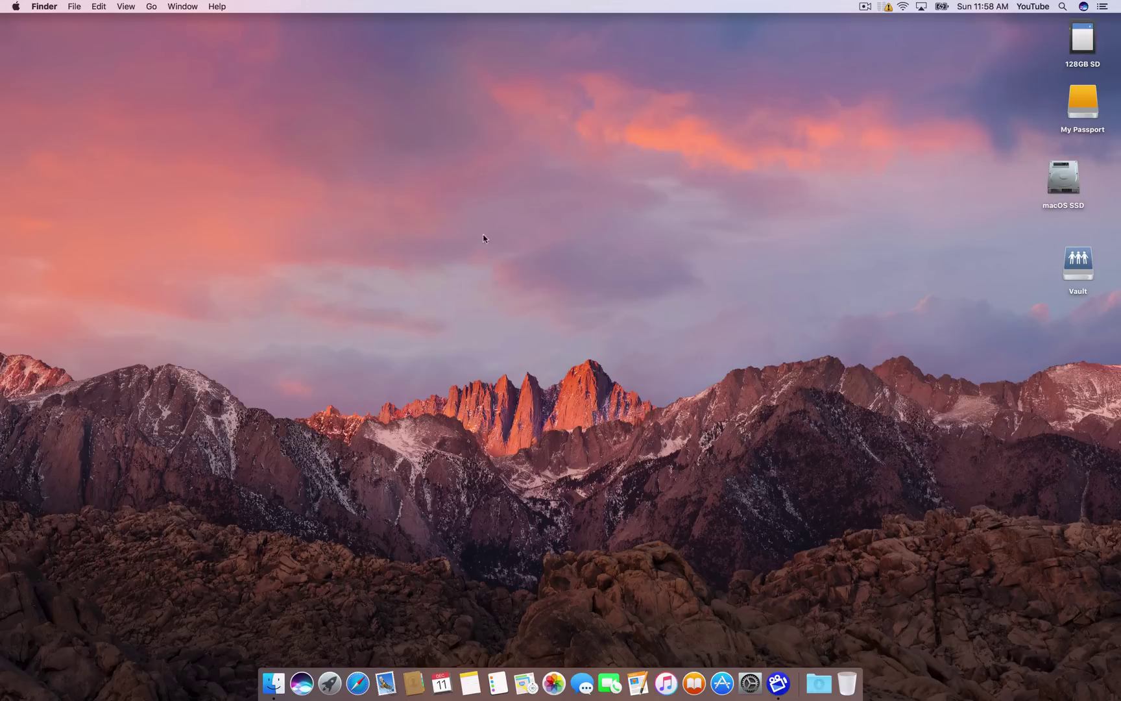
right_click(575, 351)
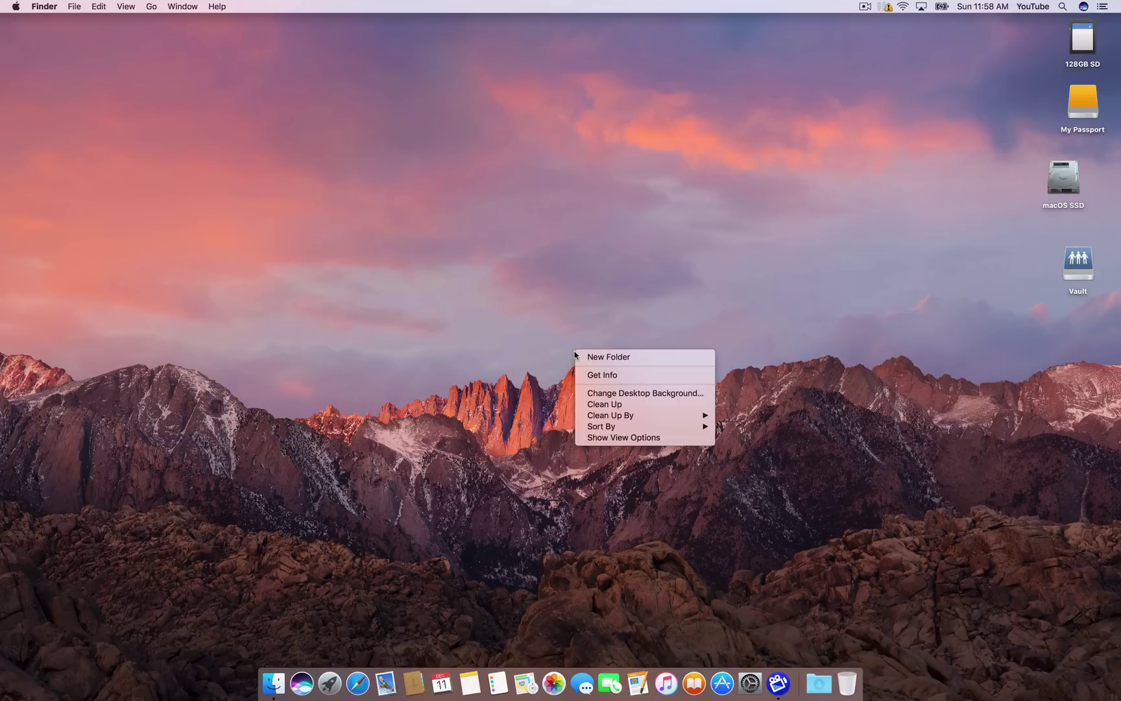
left_click(620, 438)
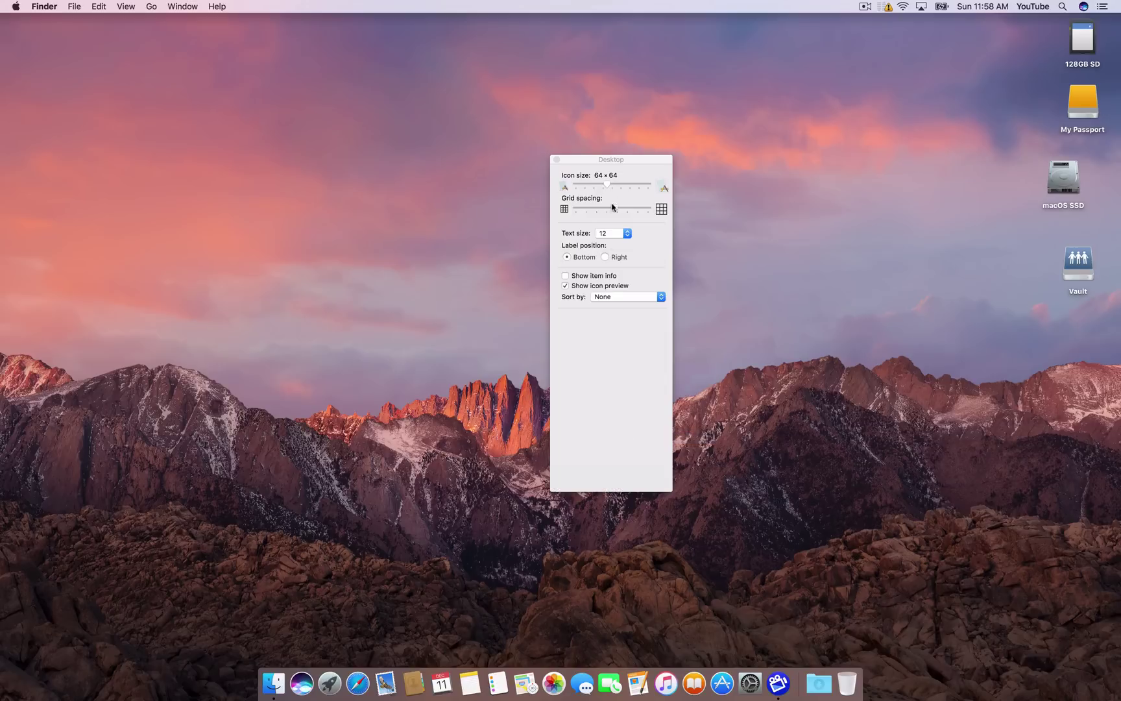
left_click_drag(613, 159, 519, 118)
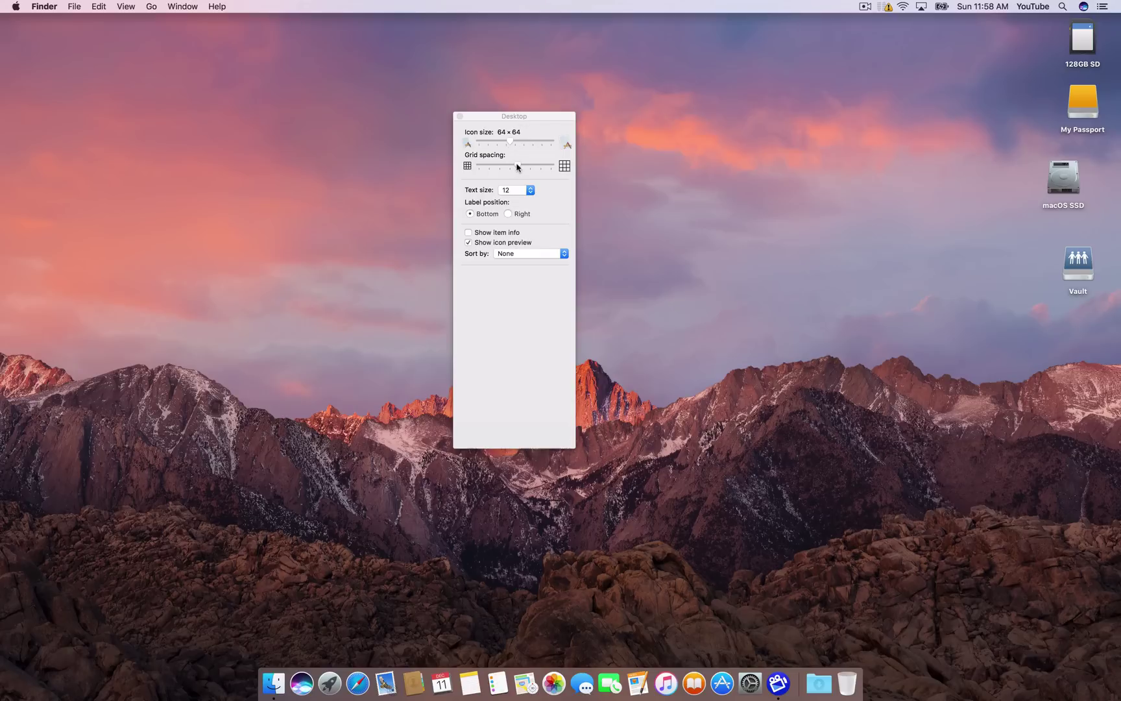
Set the desktop's grid spacing to the maximum and turn on Show item info
left_click_drag(517, 166, 559, 174)
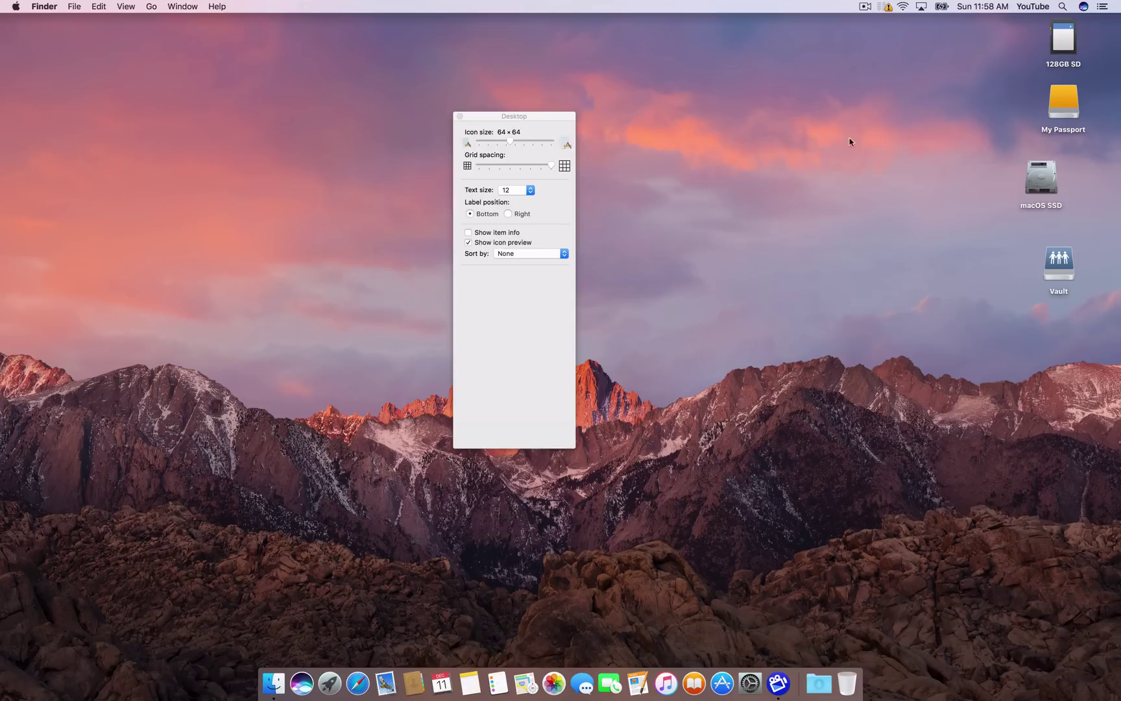
mouse_move(551, 166)
left_mouse_down()
mouse_move(511, 167)
mouse_move(560, 178)
left_mouse_up()
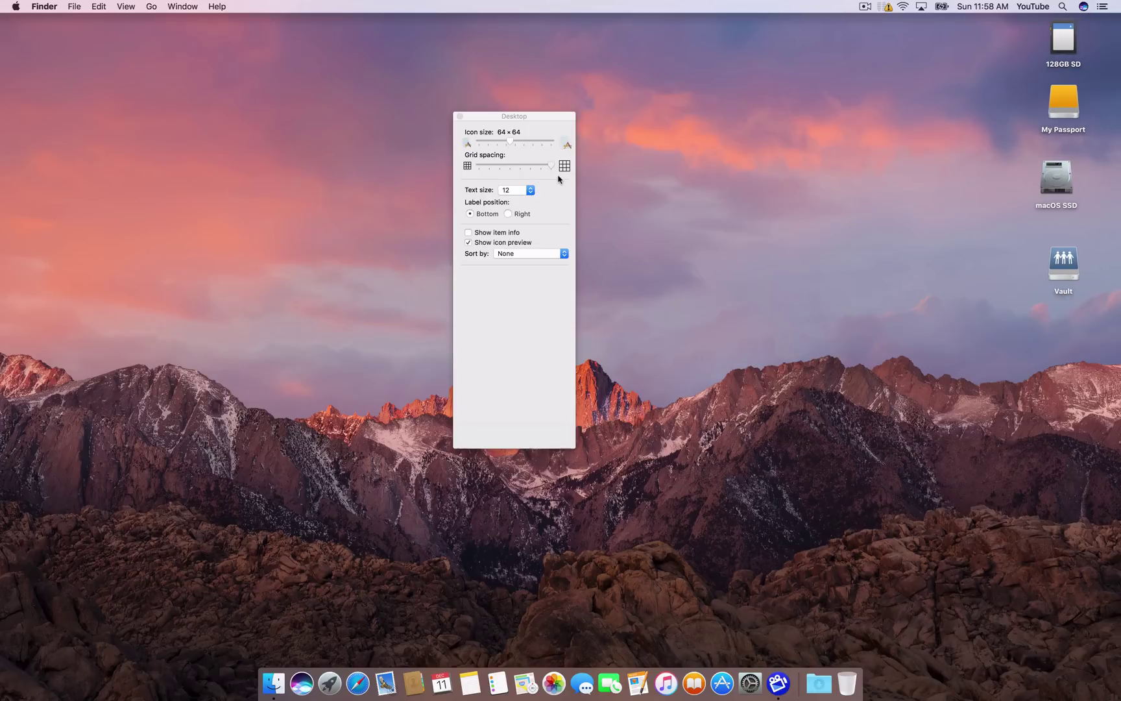
left_click(492, 234)
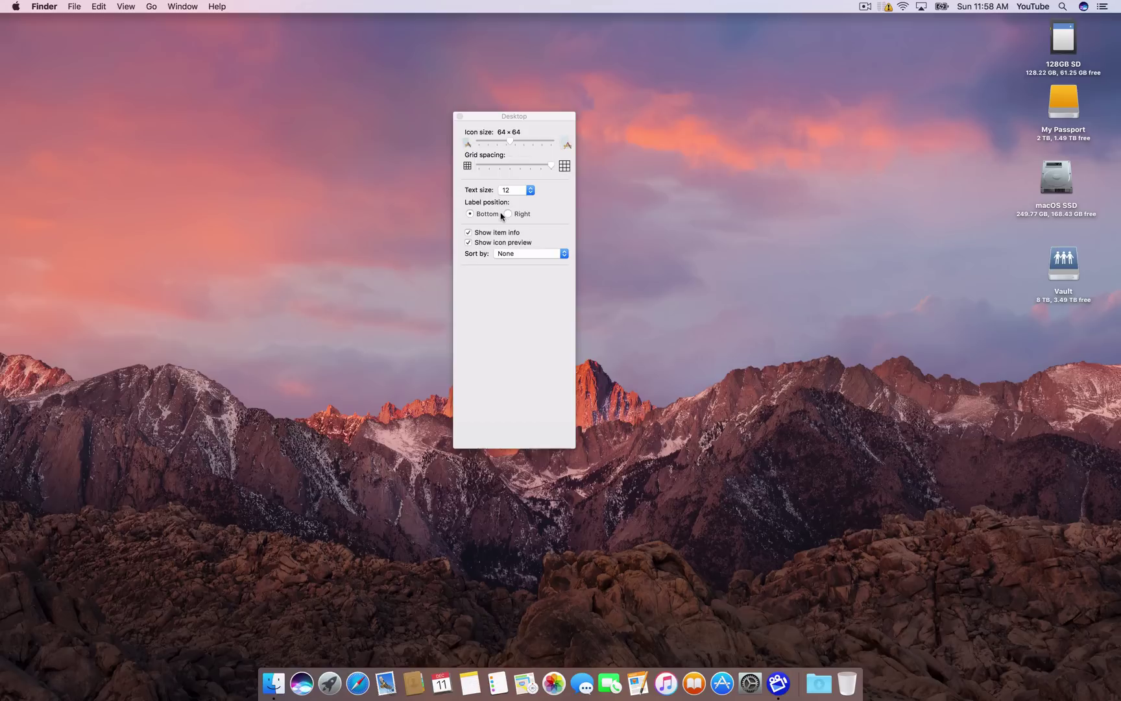
Sort the desktop icons by Name and close the desktop's view options window
left_click(515, 252)
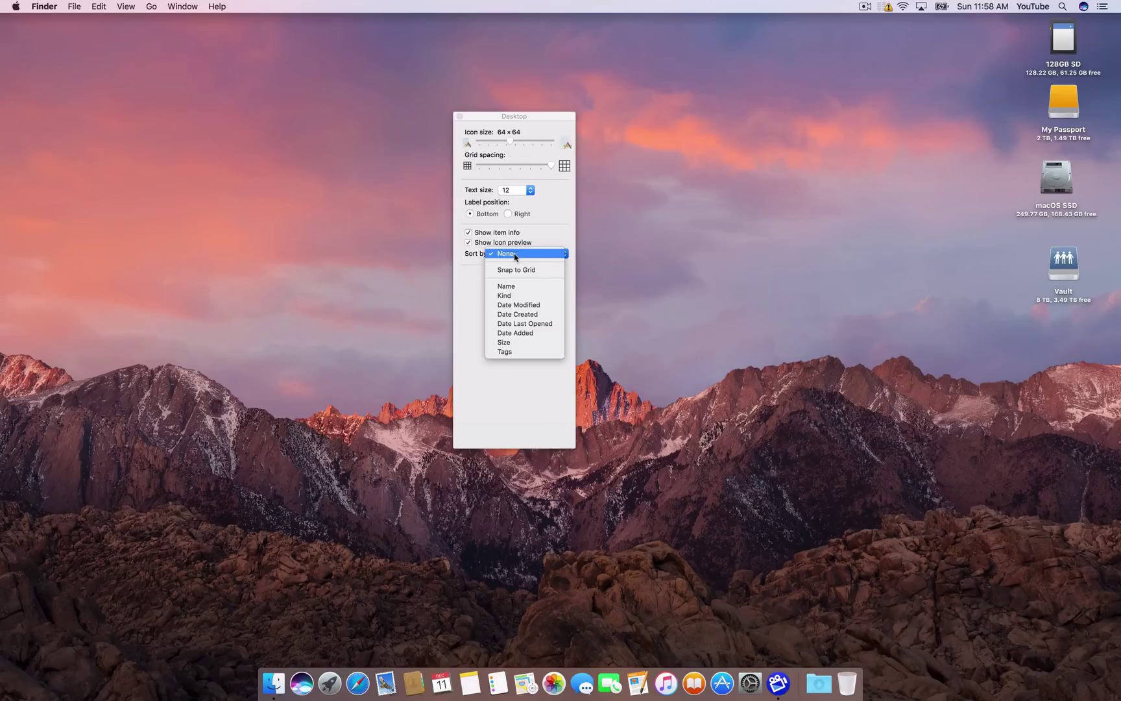
left_click(521, 286)
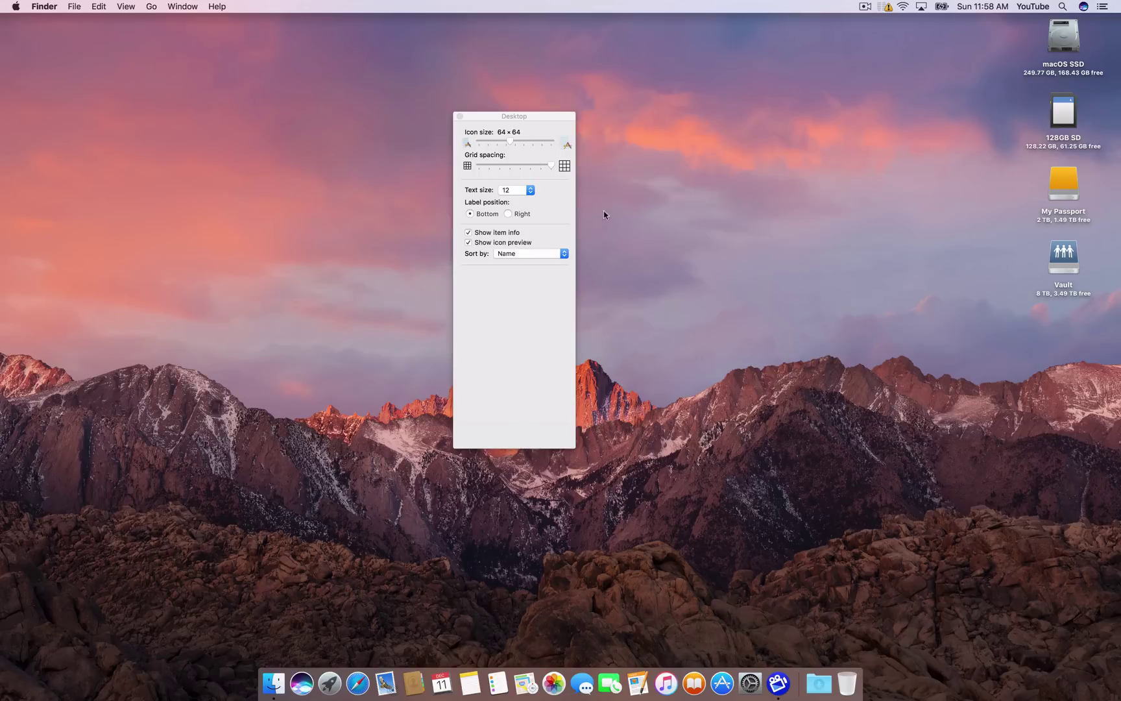
left_click(459, 116)
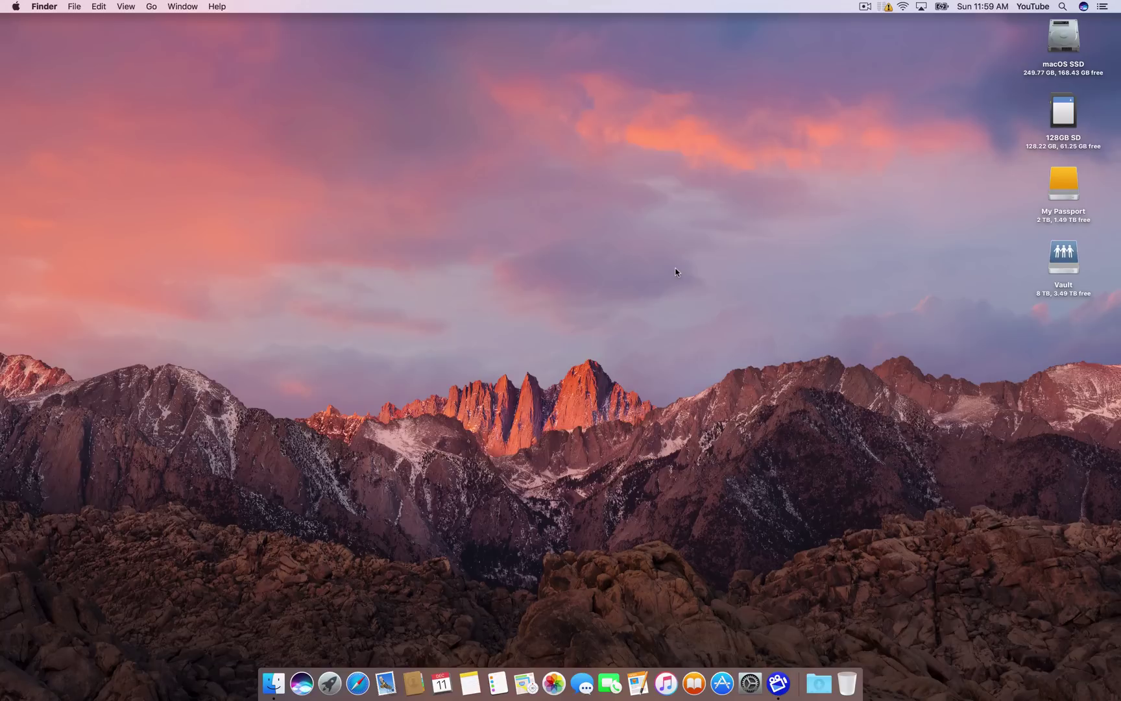
Rearrange the Dock with Calendar beside Finder and App Store beside Siri, and remove Contacts, Reminders, Photos, Pages and iBooks from it
mouse_move(413, 683)
left_mouse_down()
mouse_move(415, 486)
mouse_move(425, 682)
mouse_move(324, 689)
left_mouse_up()
left_click_drag(624, 683, 630, 611)
mouse_move(610, 682)
left_mouse_down()
mouse_move(608, 649)
mouse_move(605, 697)
mouse_move(559, 509)
left_mouse_up()
left_click_drag(512, 683, 517, 579)
left_click_drag(638, 682, 646, 615)
left_click_drag(652, 682, 430, 687)
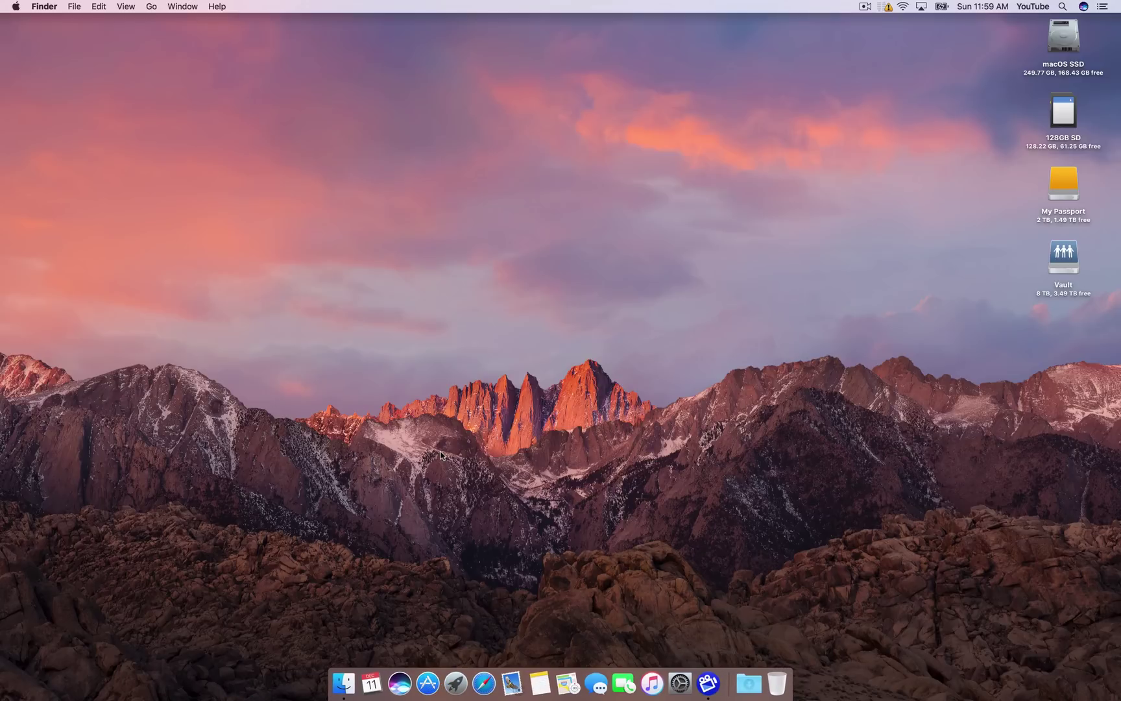
Reorder the Finder sidebar sections as Devices, Shared, Favorites in a new window and close that window
left_click(345, 683)
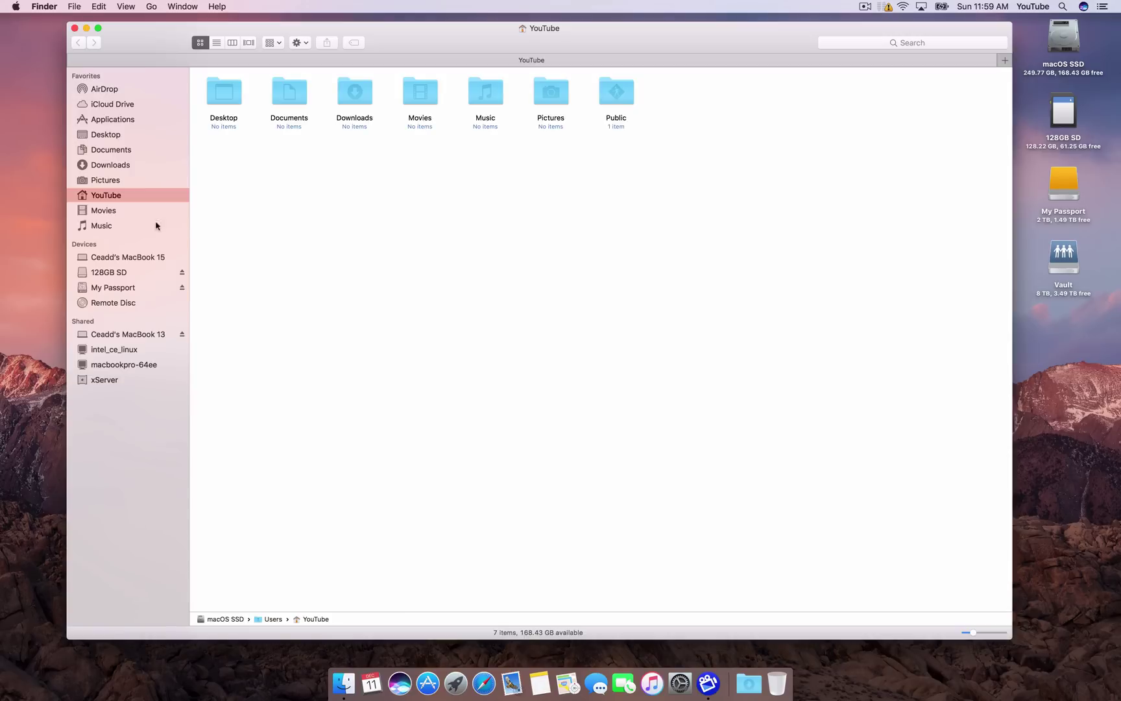
left_click_drag(86, 245, 83, 81)
left_click_drag(90, 321, 120, 154)
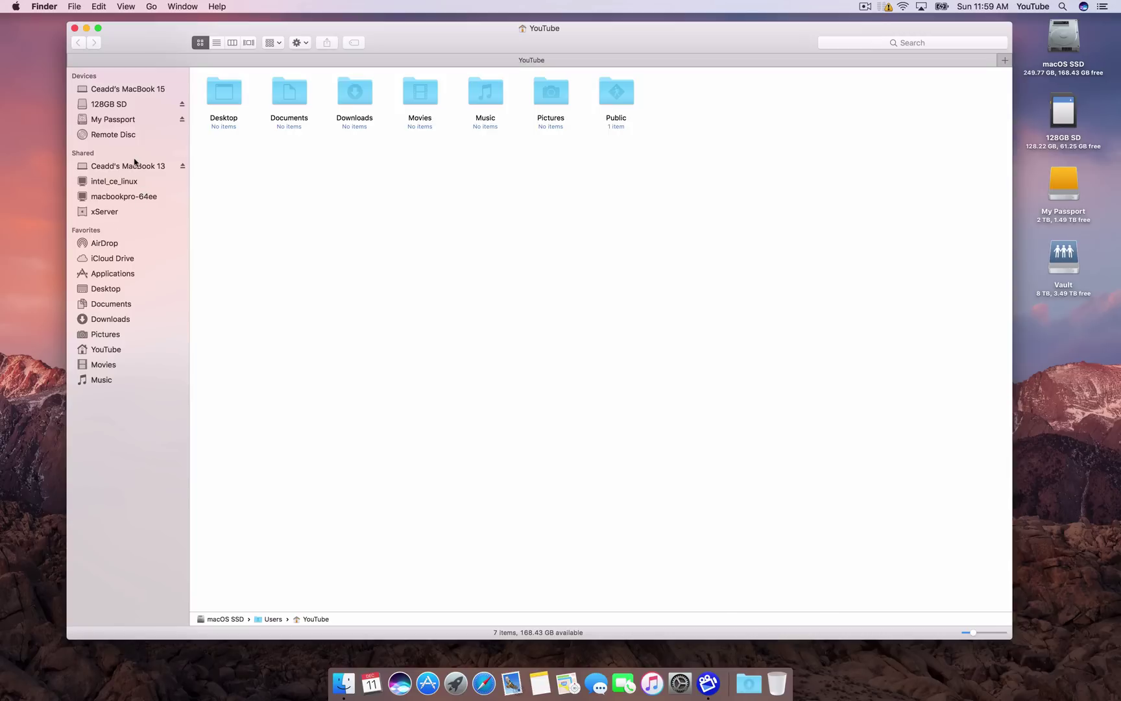
left_click(74, 28)
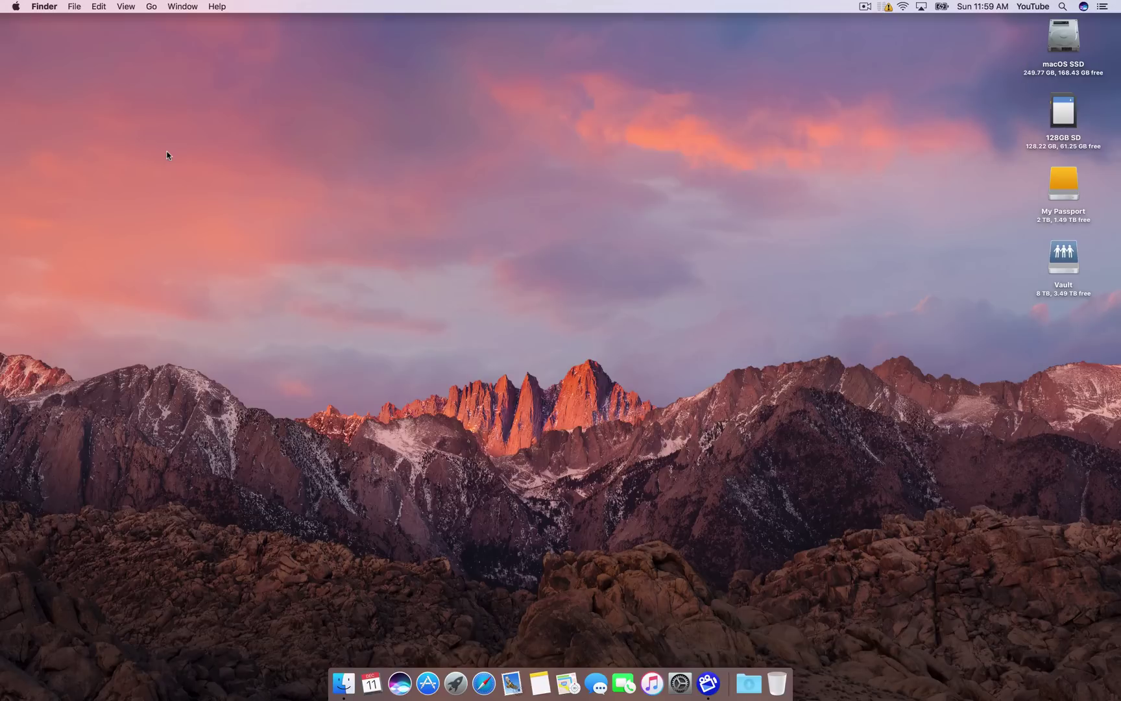